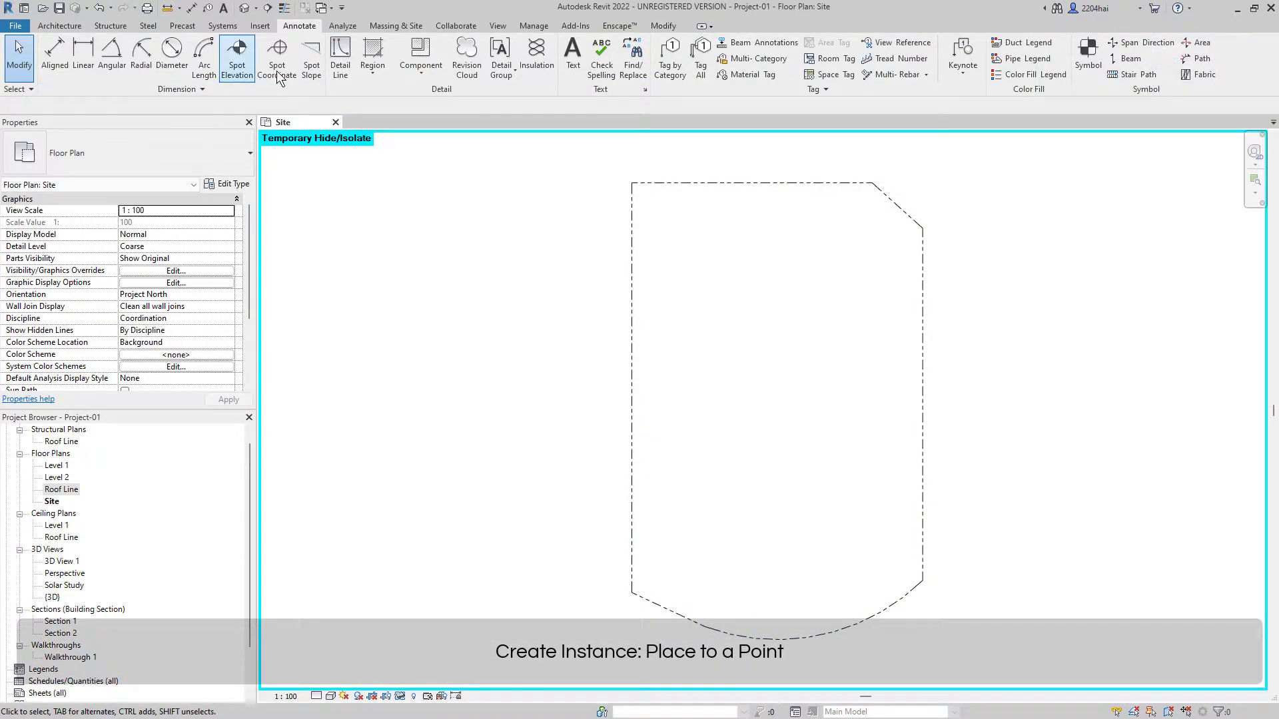
Step: Place a spot coordinate with leader and shoulder at the upper-left corner of the property line, with its text above the corner
left_click(277, 71)
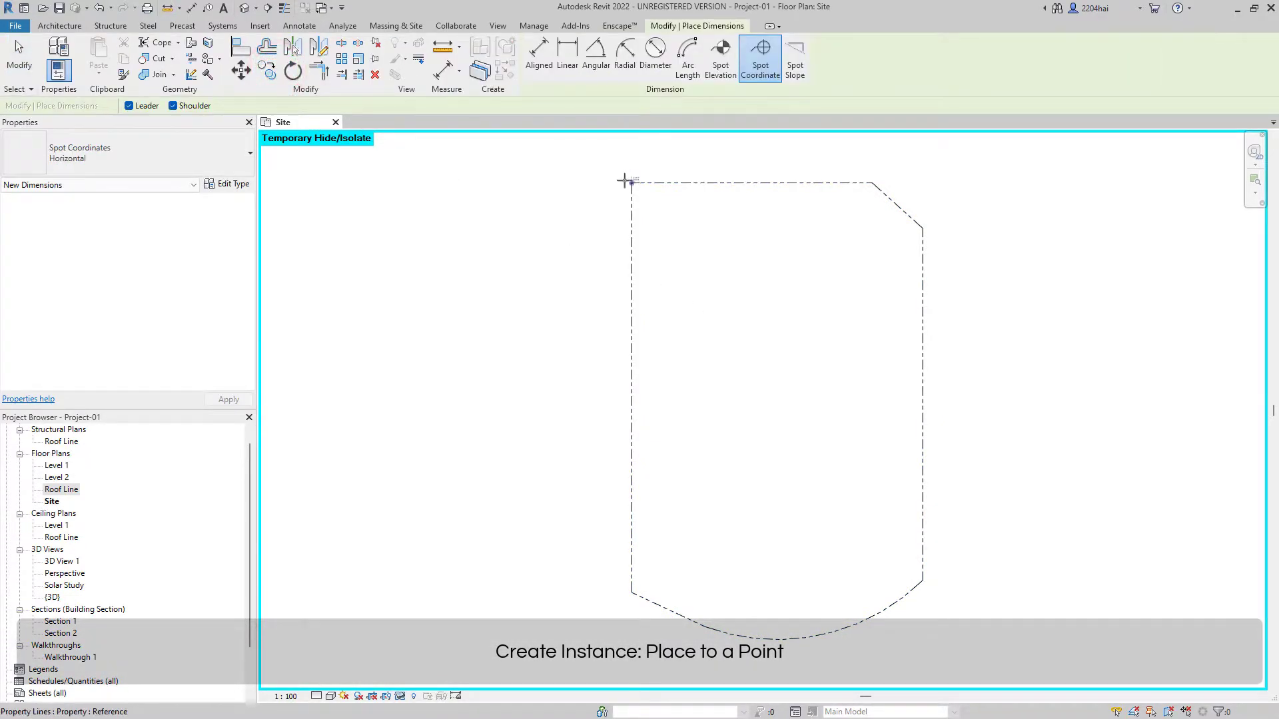
scroll(631, 181, "up", 13)
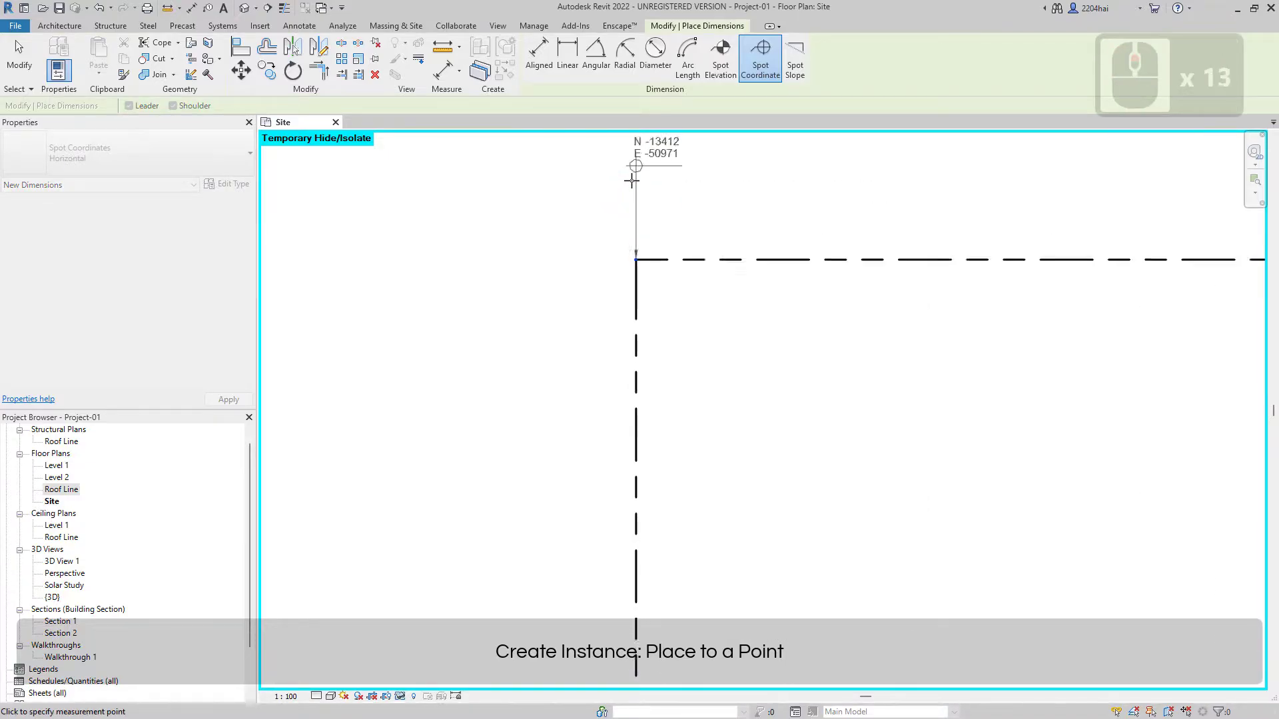
left_click(633, 216)
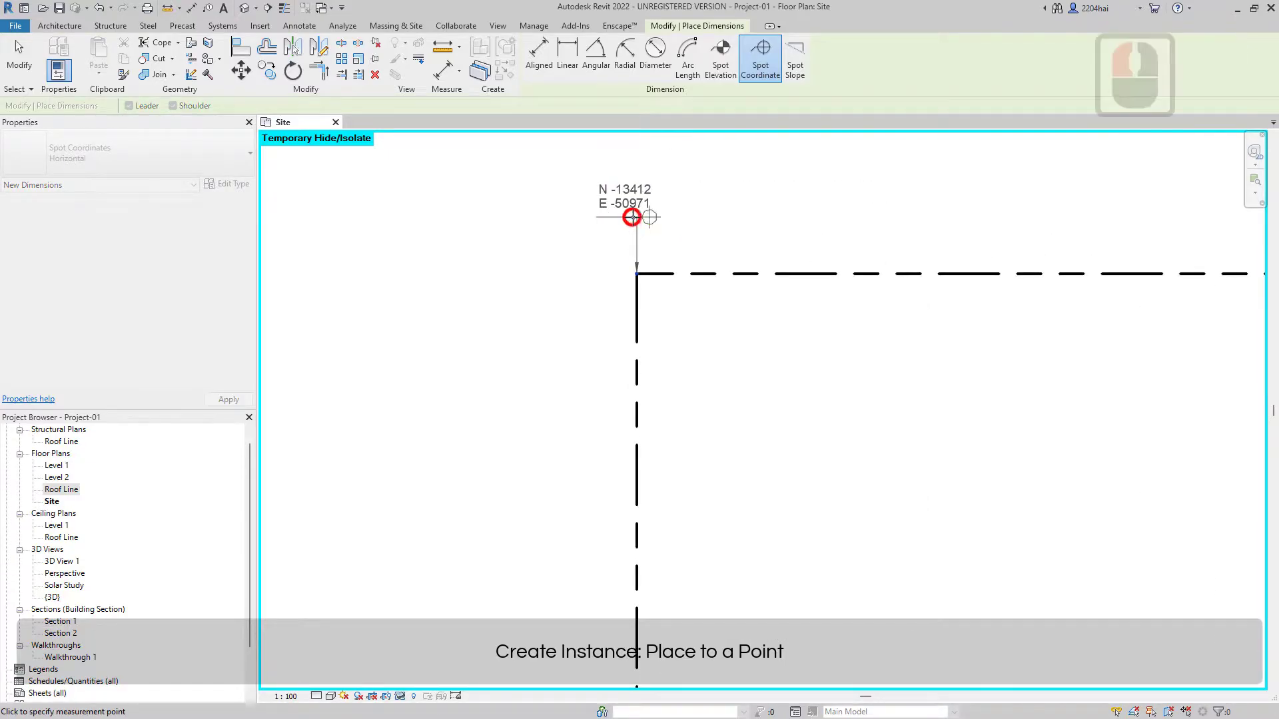
left_click(697, 229)
key("Escape")
key("Escape")
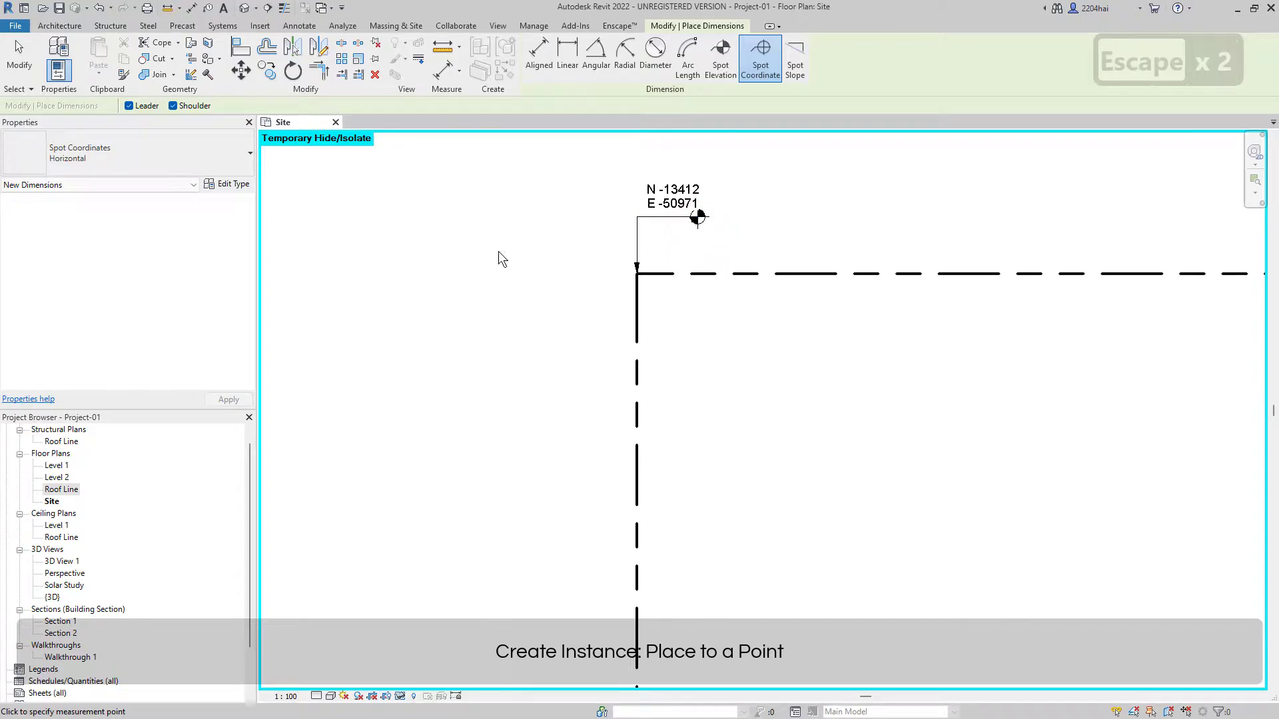
Step: Override the project settings in the Horizontal spot coordinate type's primary units format, using Meters with 3 decimal places
left_click(688, 214)
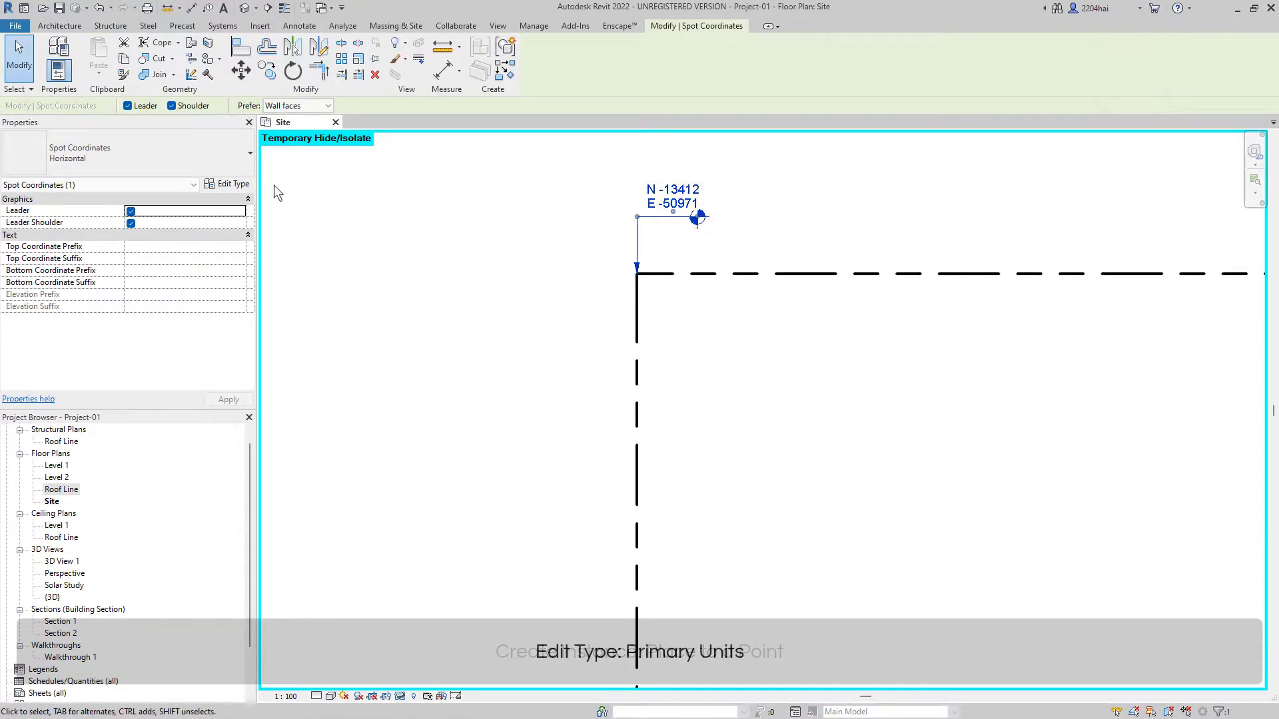
left_click(237, 184)
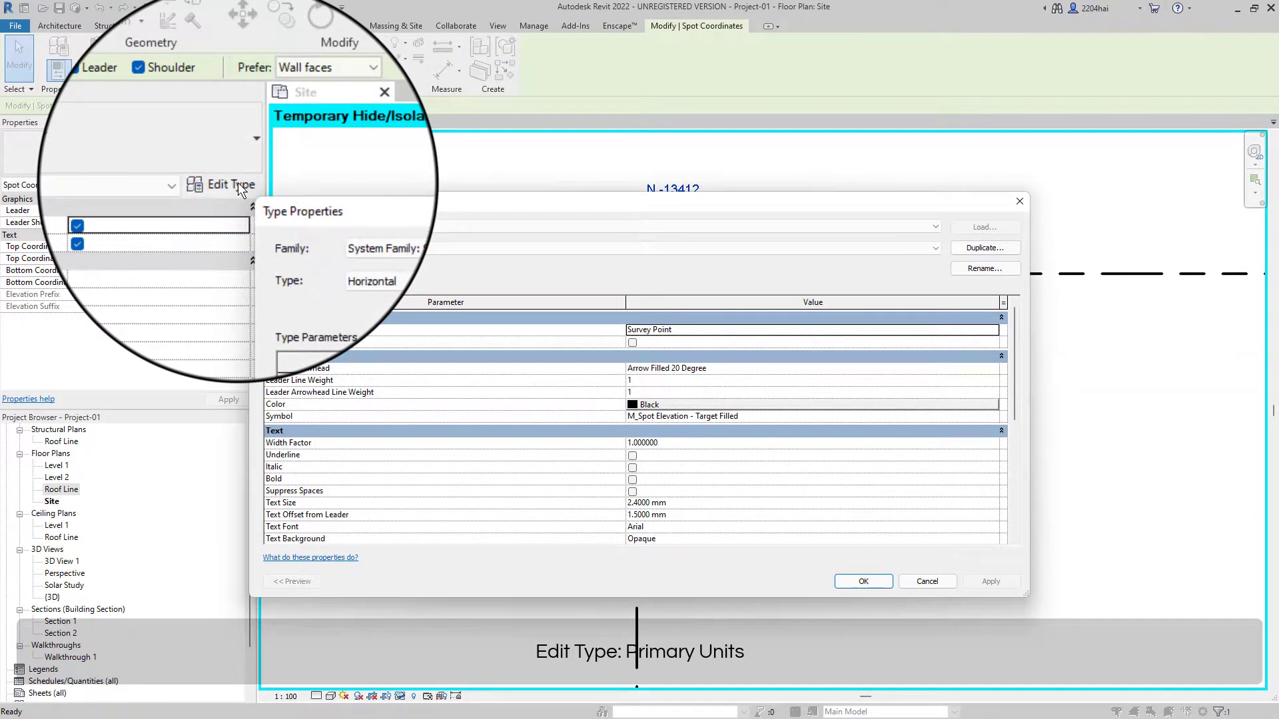
left_click_drag(1015, 392, 995, 489)
left_click(818, 379)
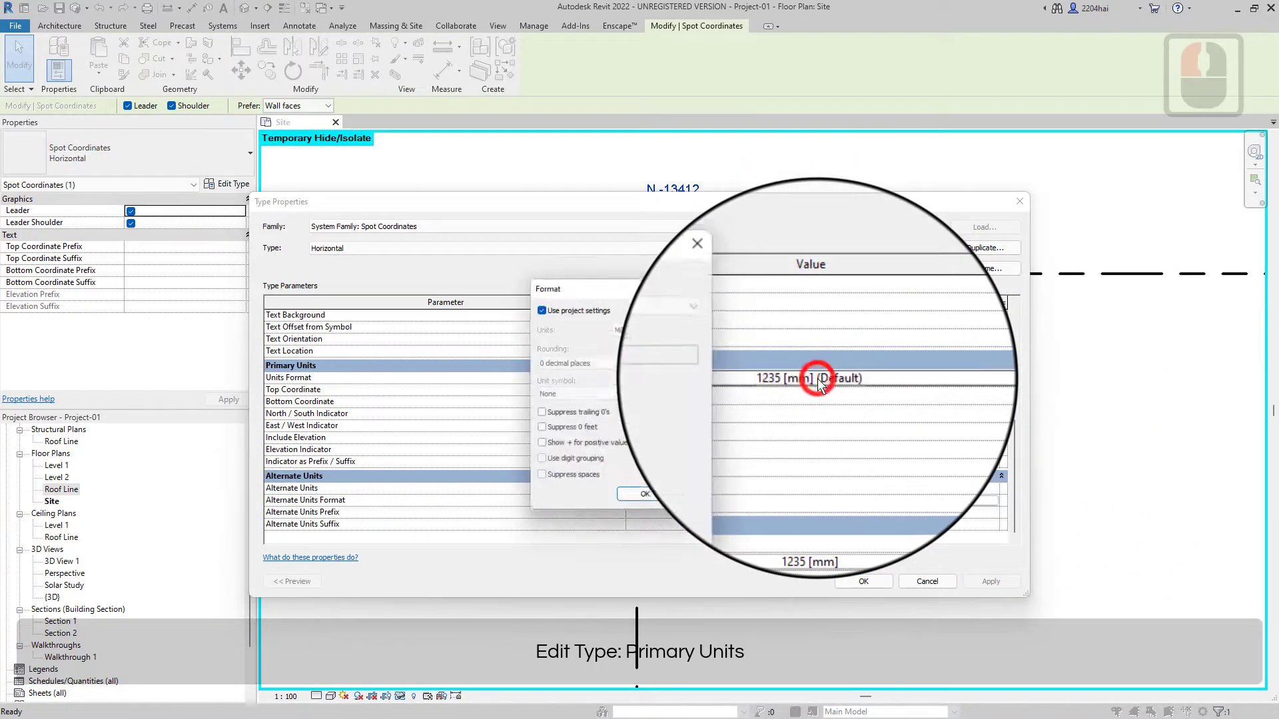
left_click(469, 312)
left_click(643, 328)
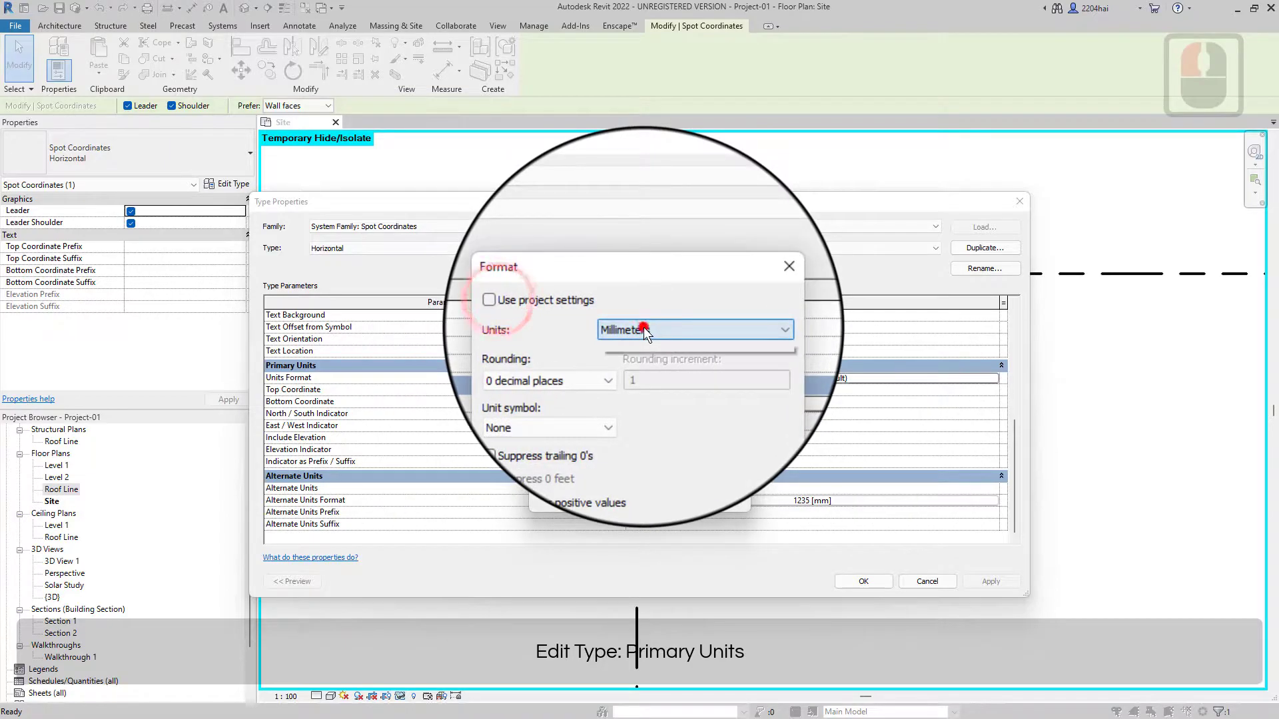
left_click(619, 400)
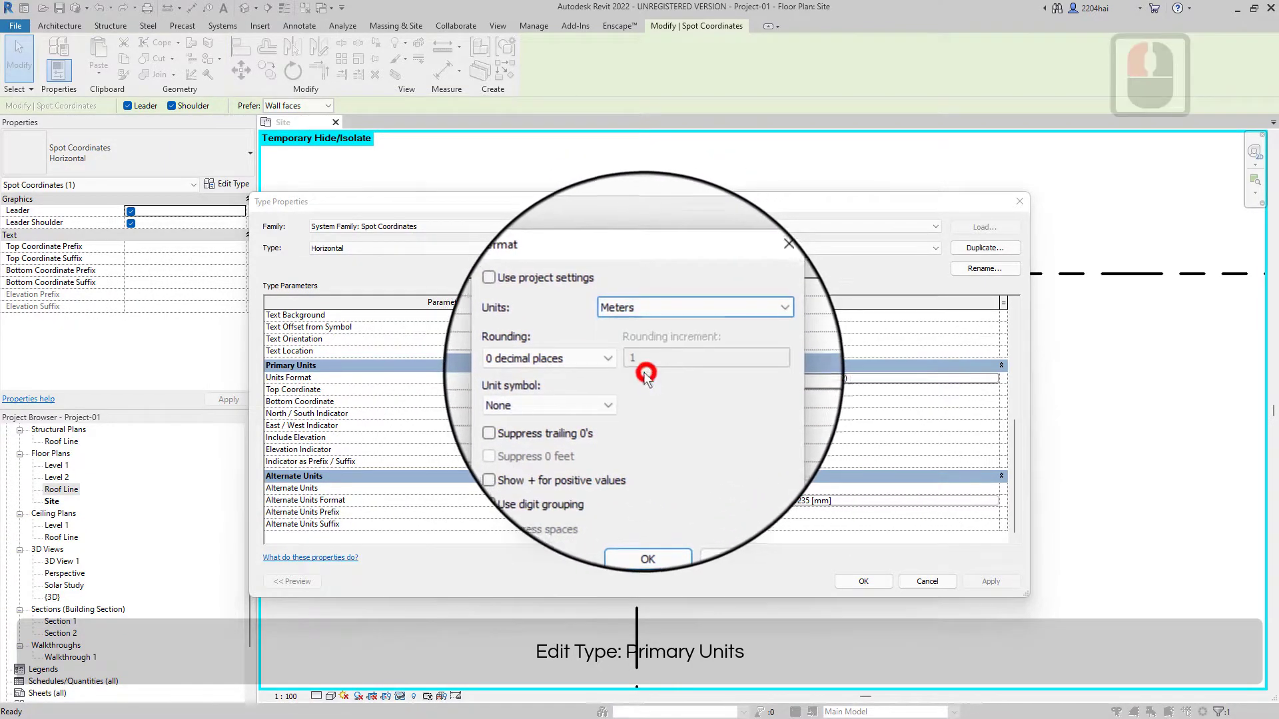
left_click(614, 365)
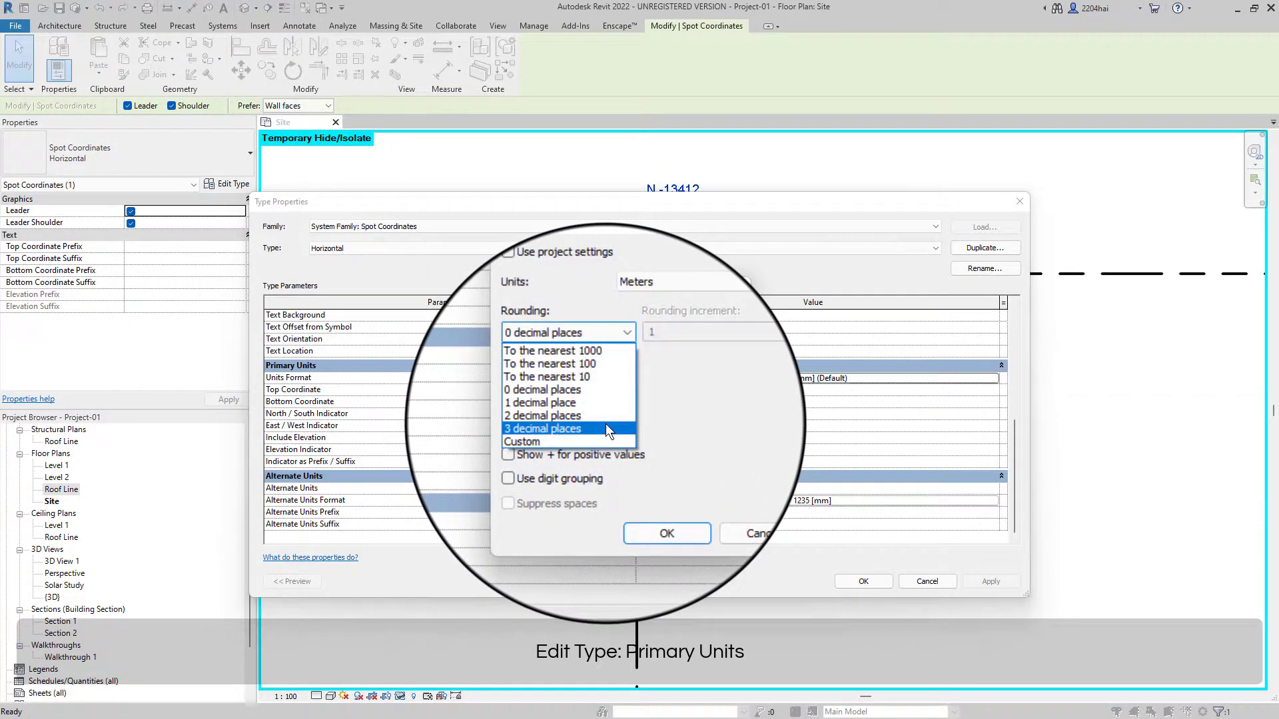
left_click(605, 423)
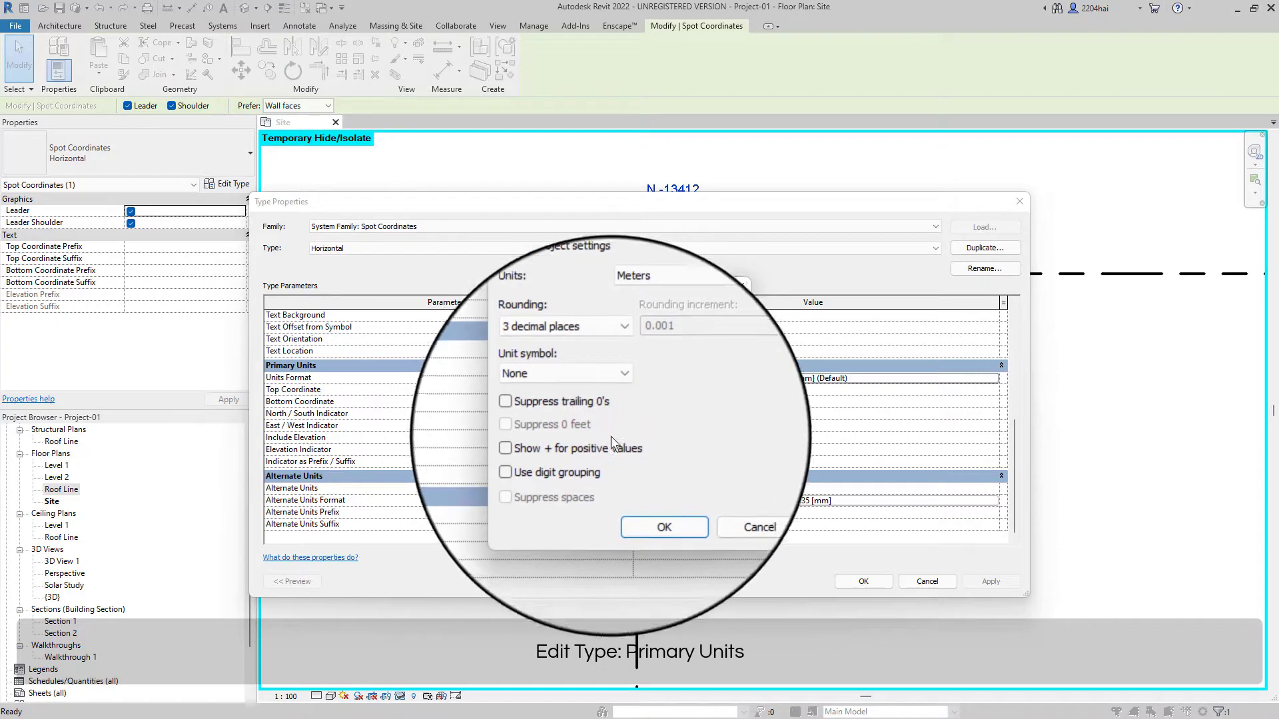
left_click(636, 498)
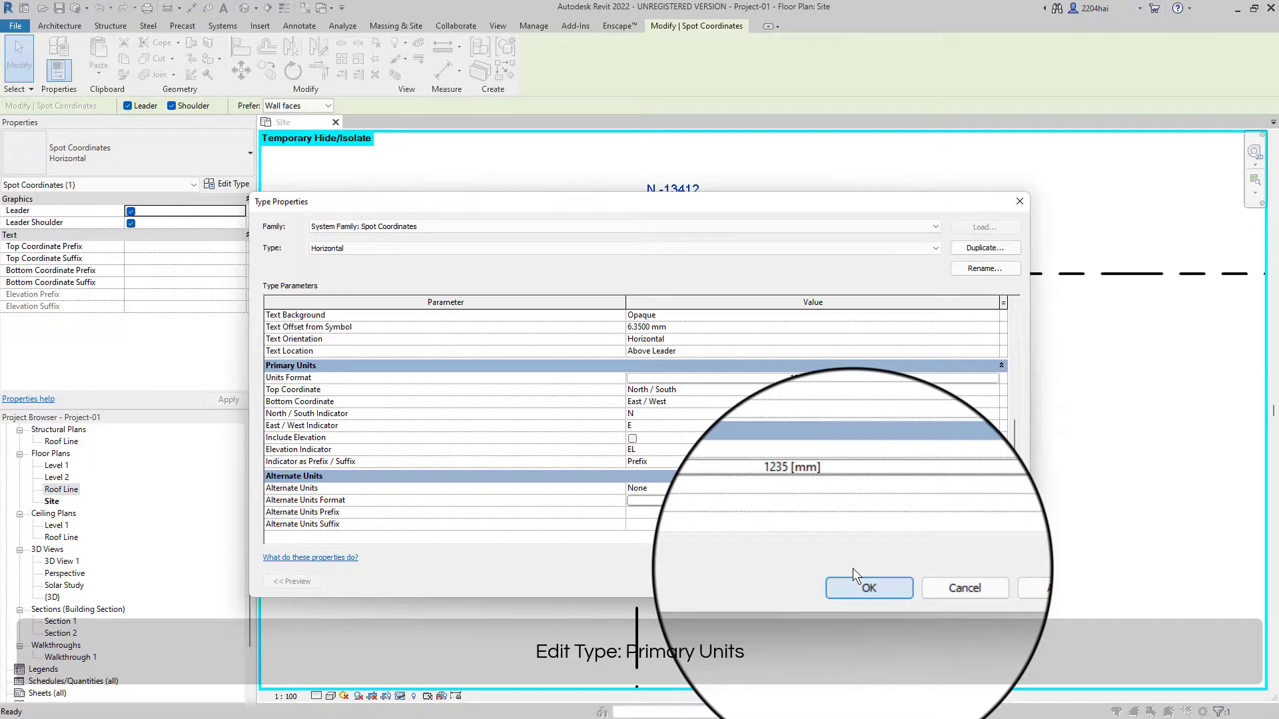
Step: Set the spot coordinate type's top coordinate to East / West and its bottom coordinate to North / South
left_click(995, 389)
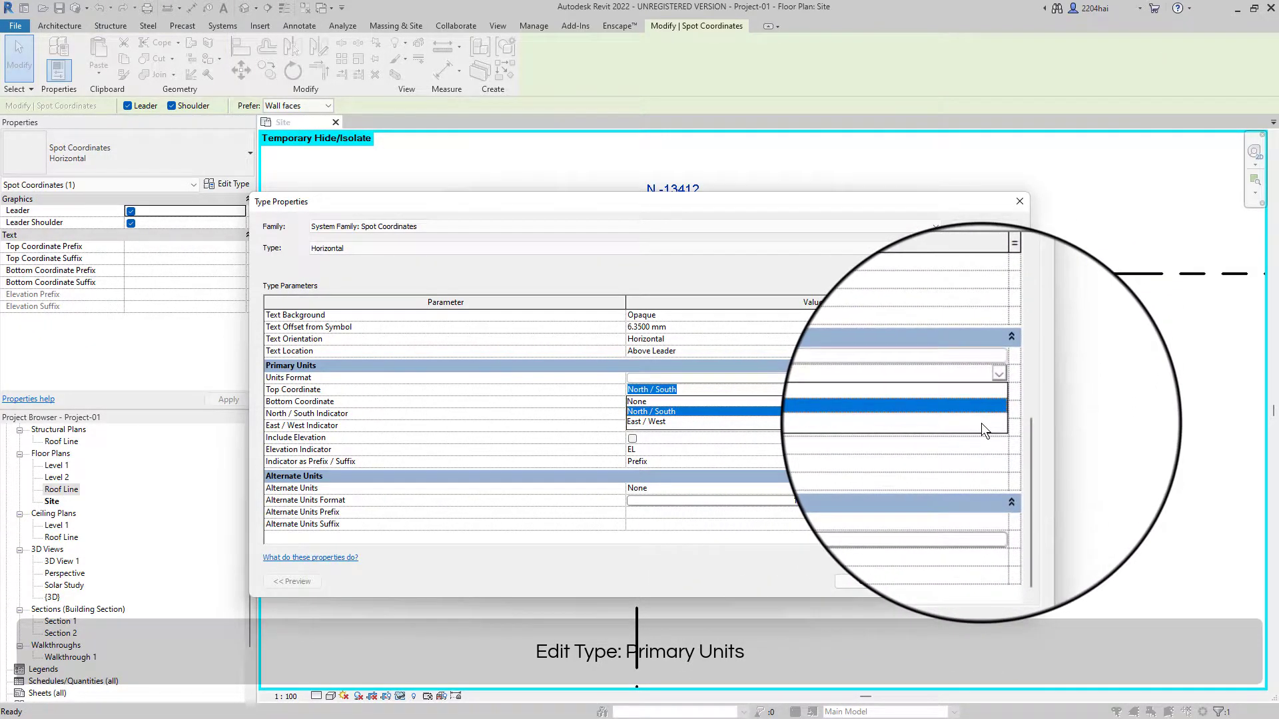
left_click(981, 422)
left_click(993, 401)
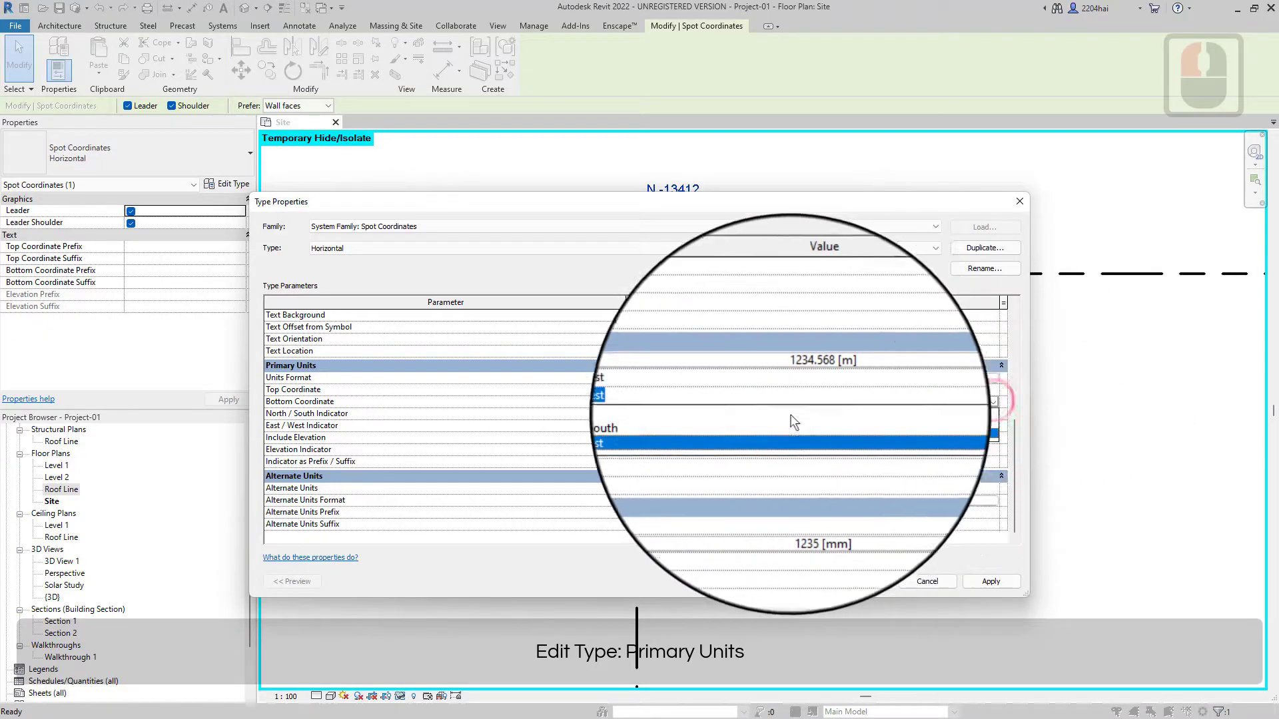
left_click(706, 424)
Step: Set the type's North / South indicator to X and East / West indicator to Y, and apply the type changes
double_click(679, 413)
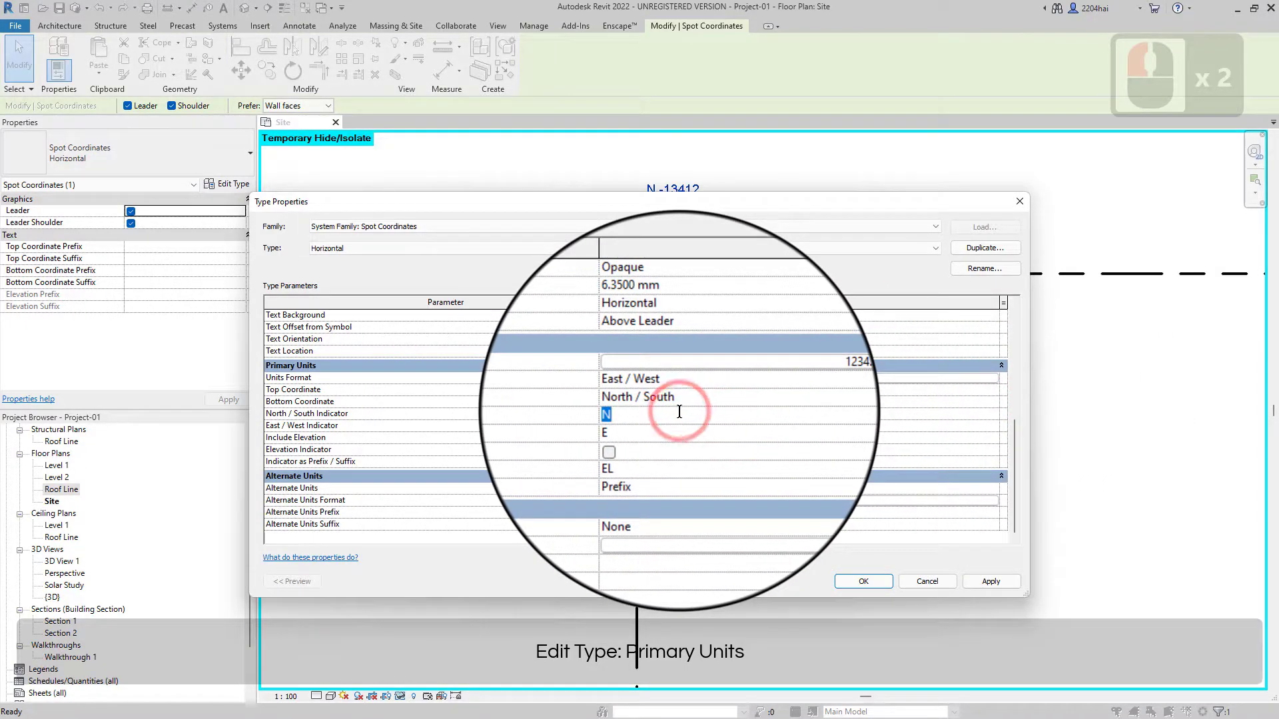
type("X")
double_click(669, 426)
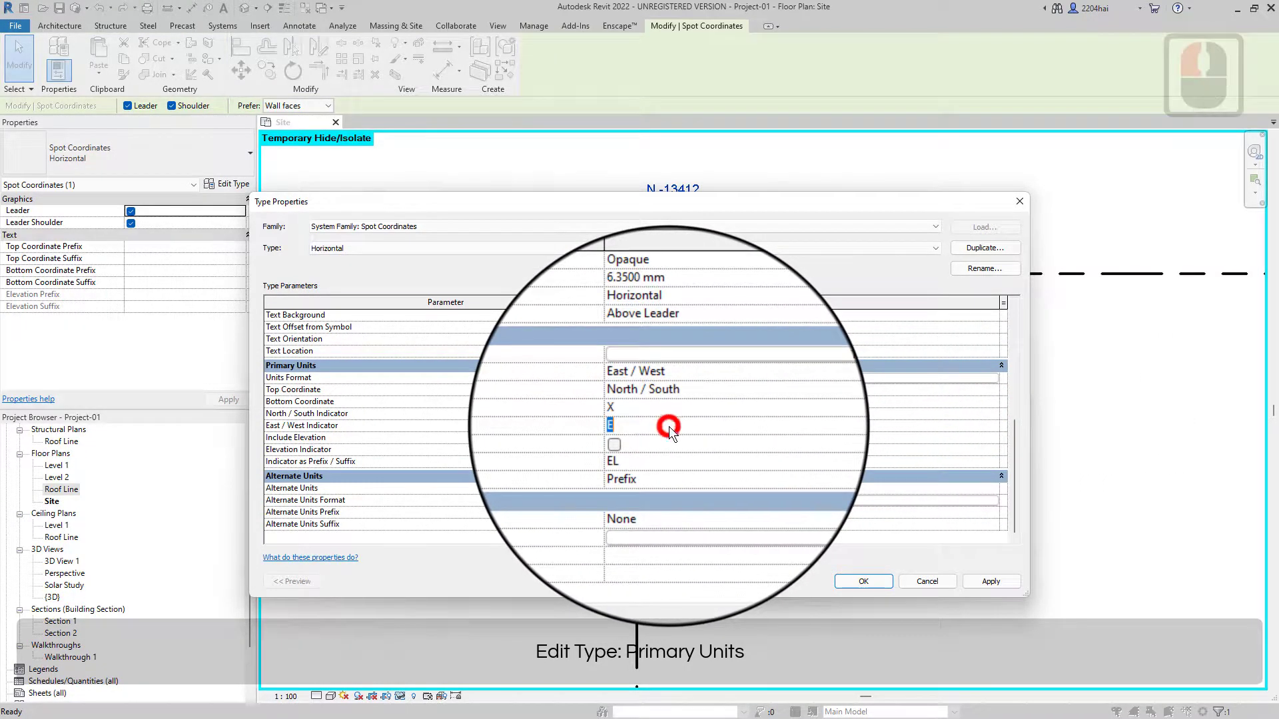
type("Y")
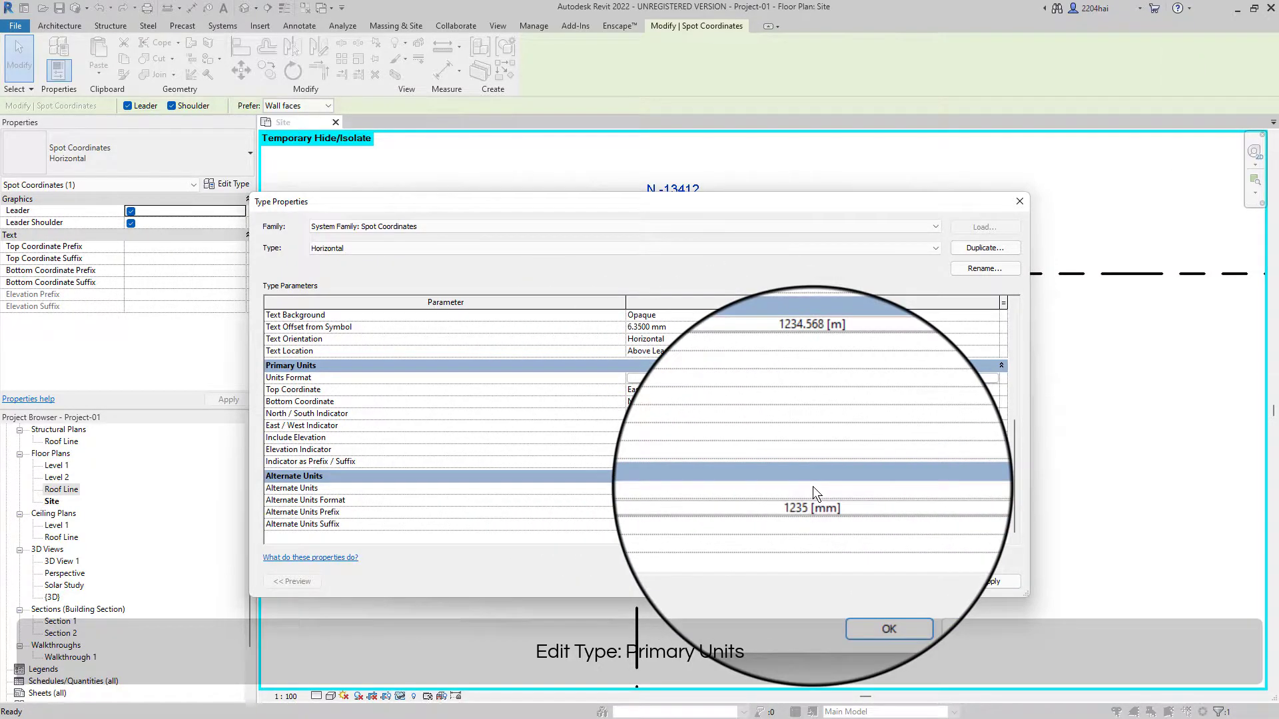
left_click(865, 581)
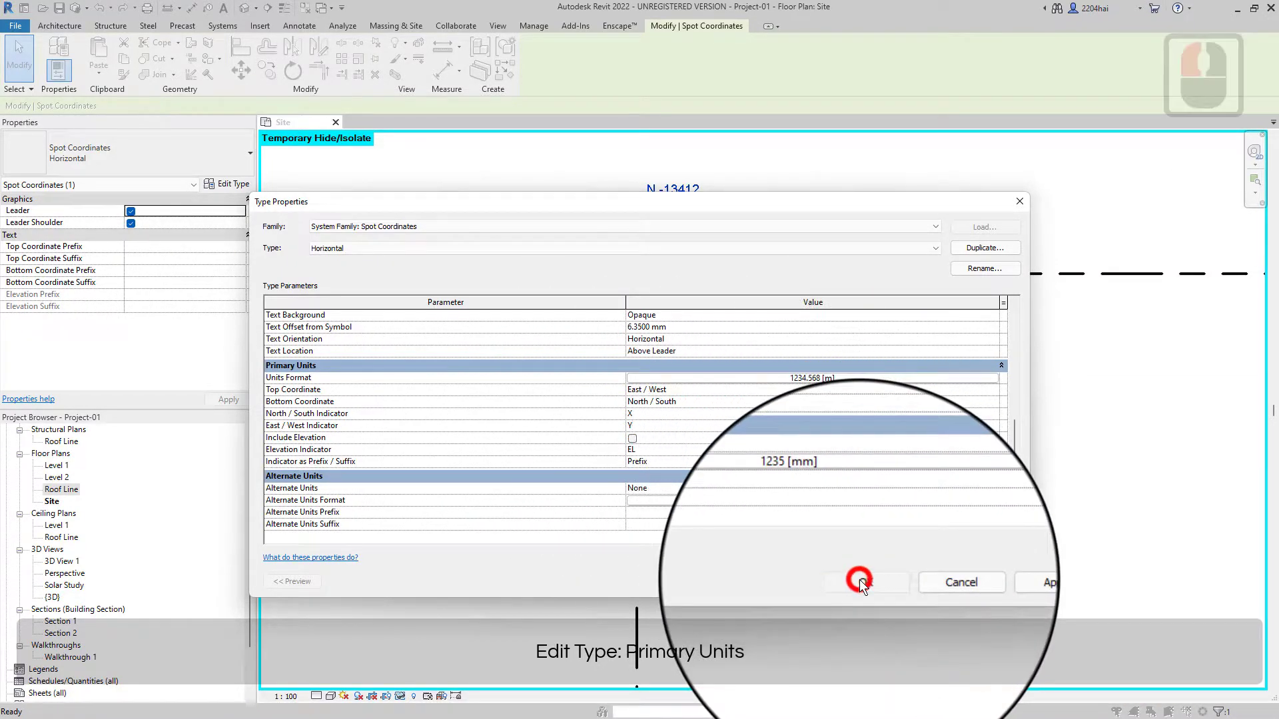
left_click(809, 518)
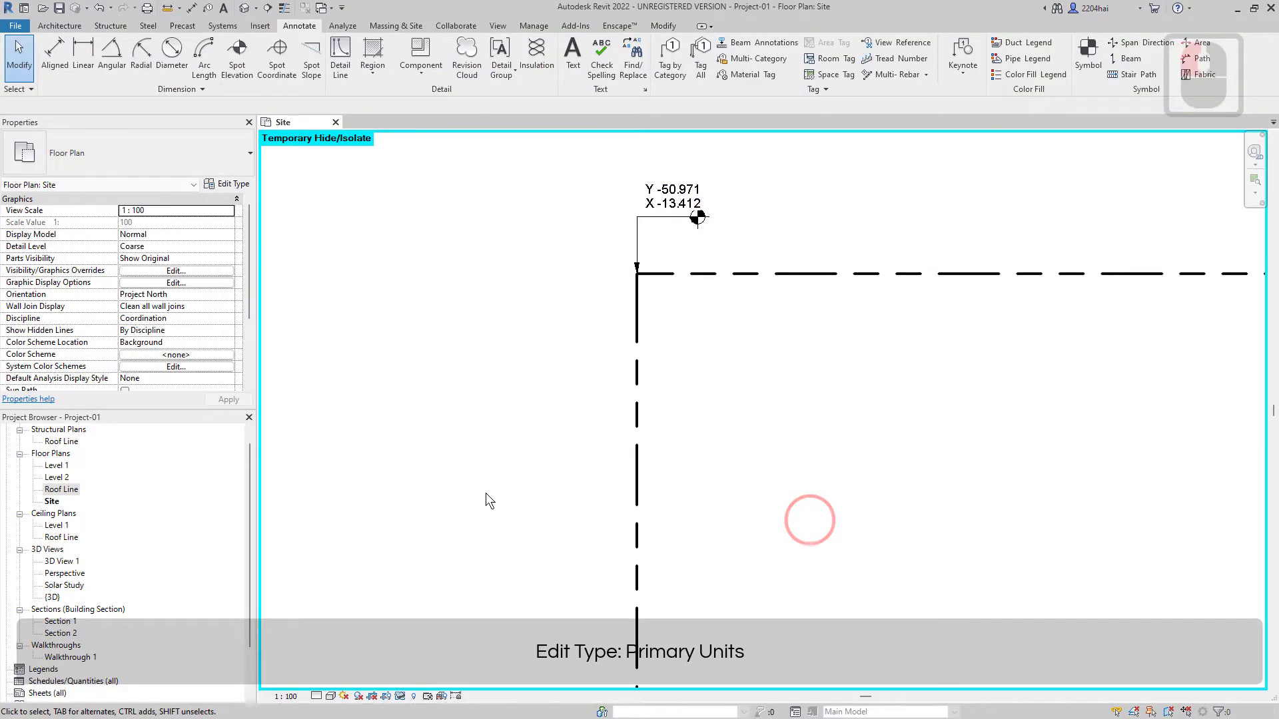
Step: Review the spot coordinate type's indicator prefix/suffix choices and its alternate units setting without changing anything
left_click(646, 217)
left_click(238, 188)
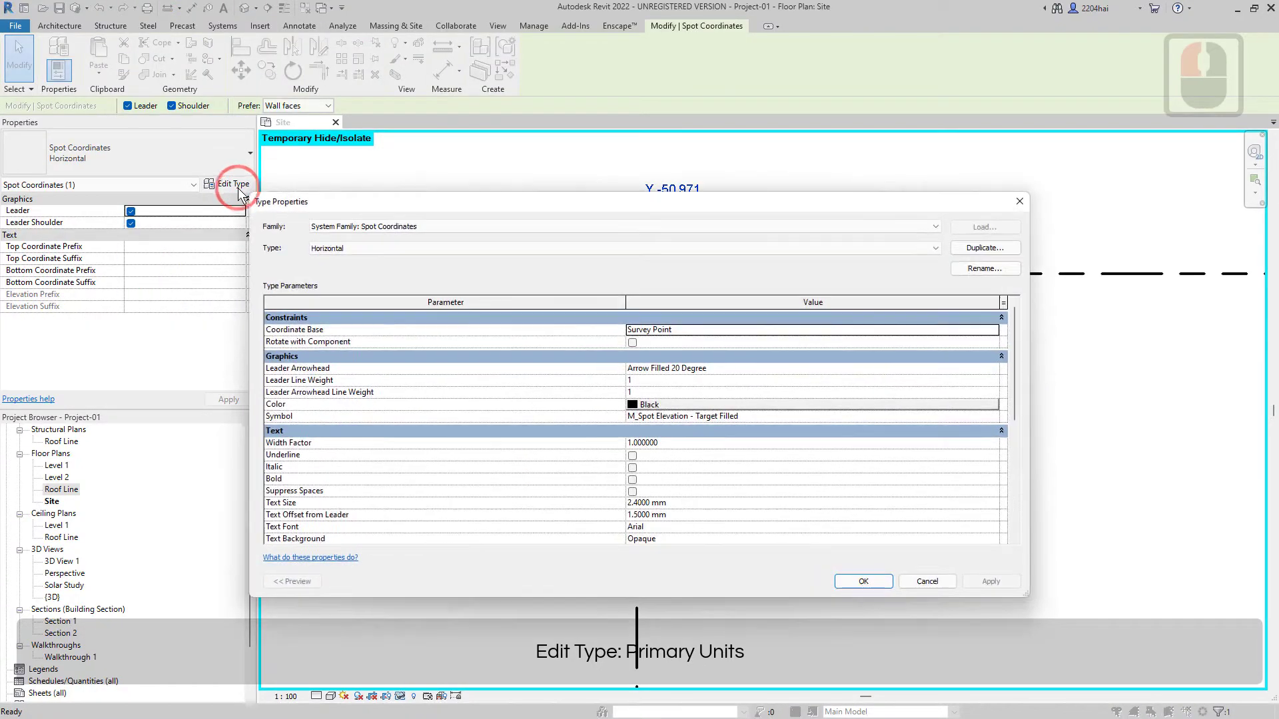
left_click_drag(1014, 378, 1024, 519)
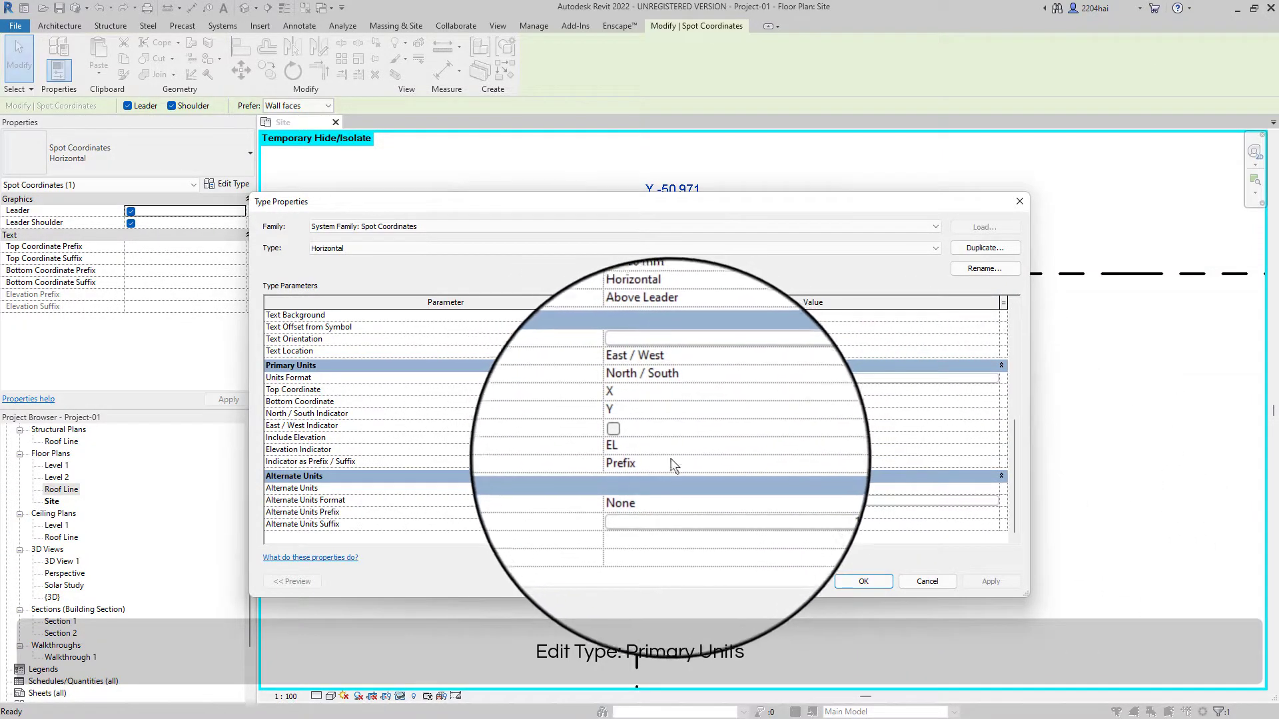
left_click(670, 461)
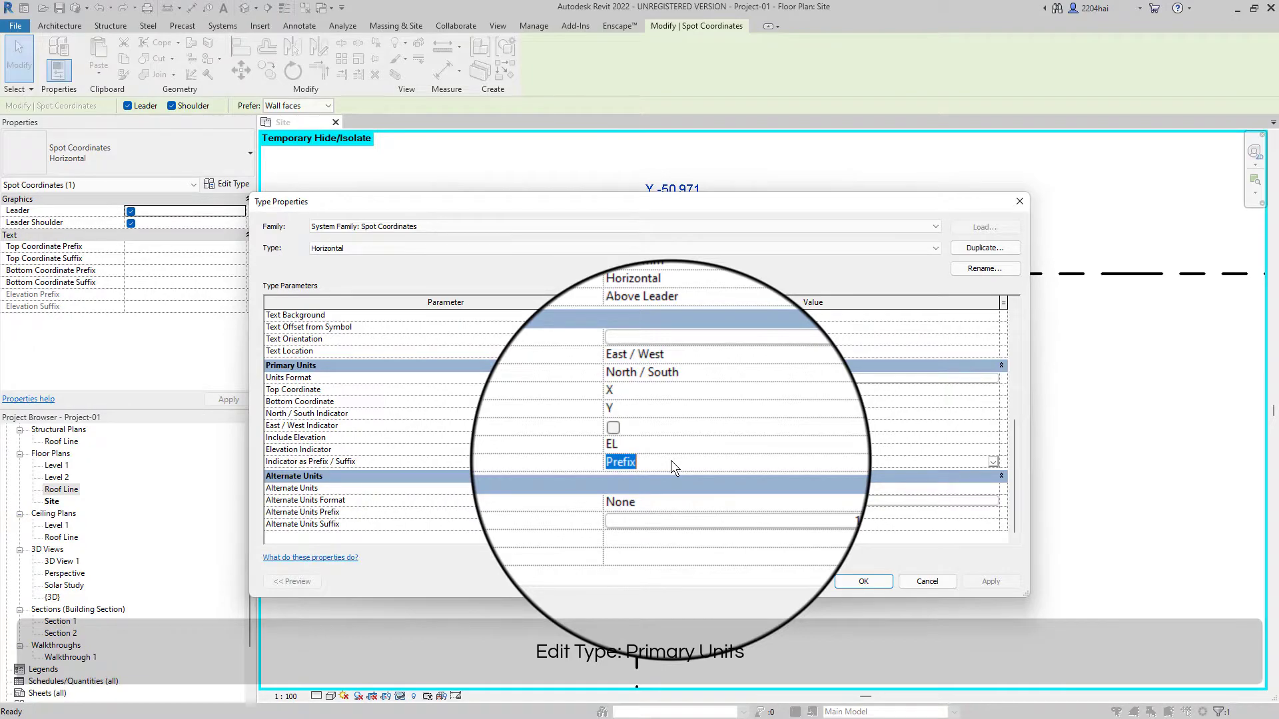
left_click(993, 462)
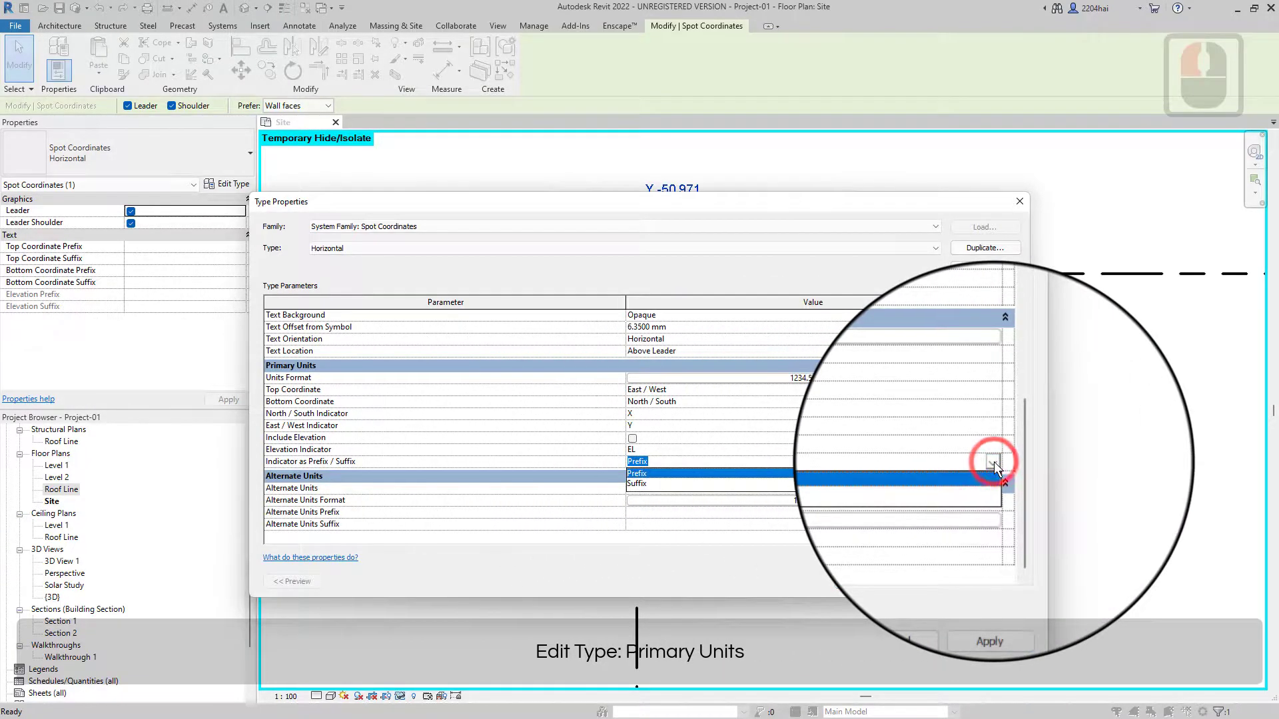
left_click(994, 461)
left_click(698, 487)
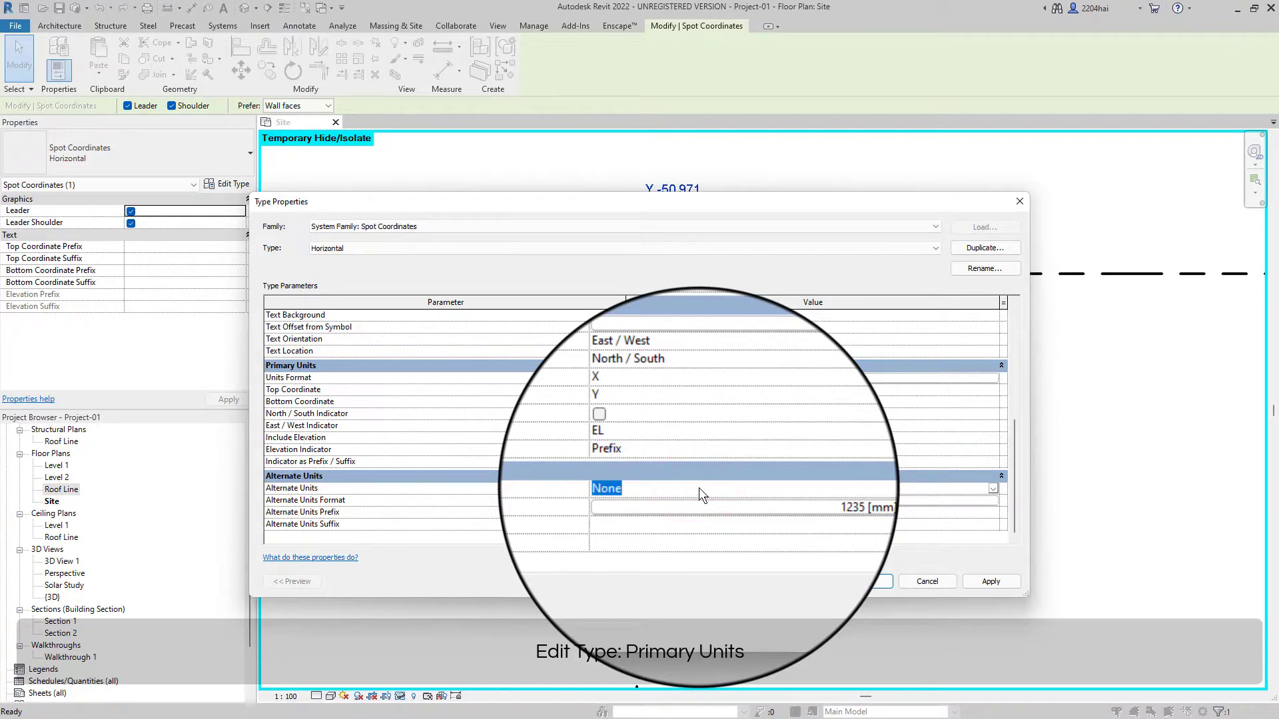
key("Escape")
key("Escape")
key("Escape")
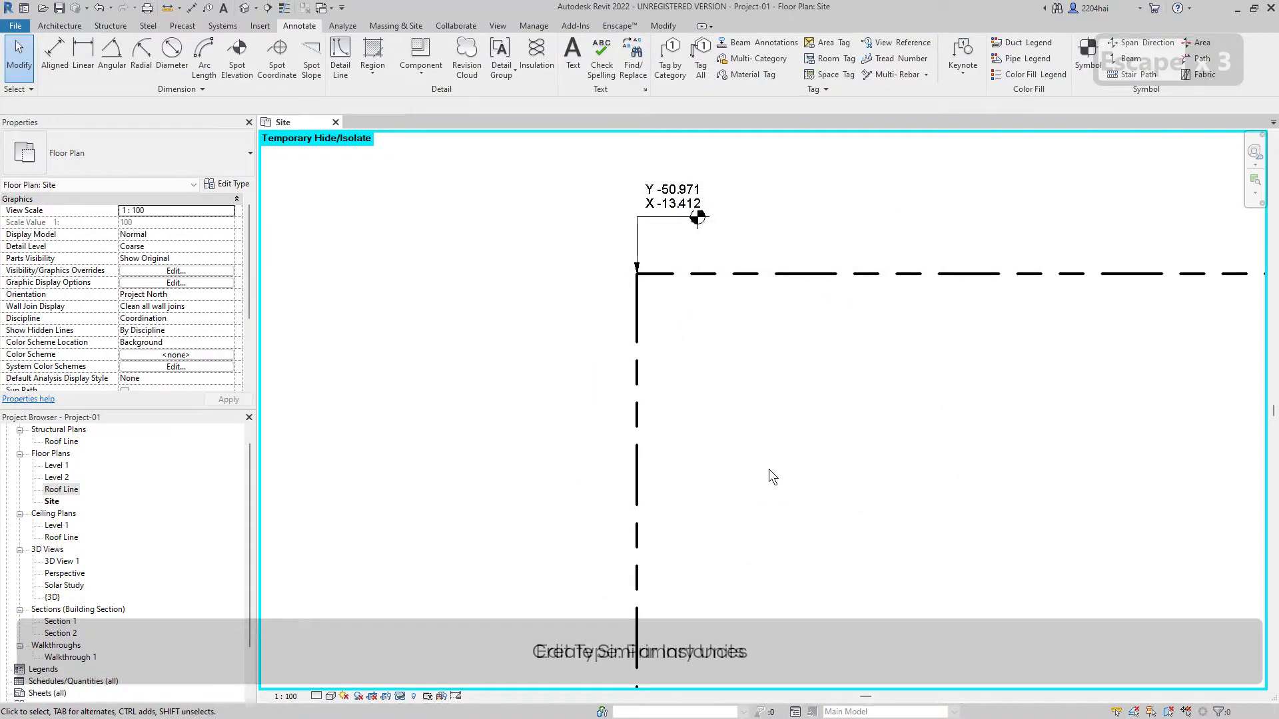
Step: Create a similar spot coordinate at the upper end of the property line's chamfered upper-right corner, with its text above the point
left_click(638, 227)
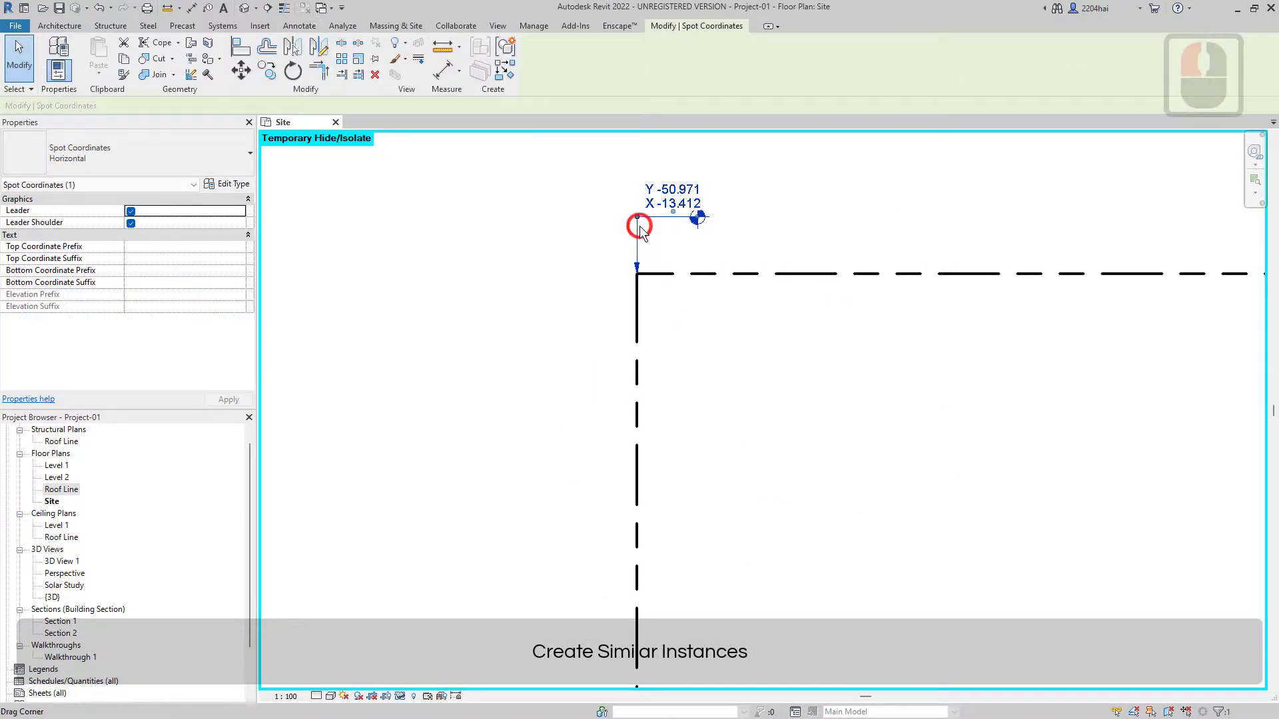
key("c")
key("s")
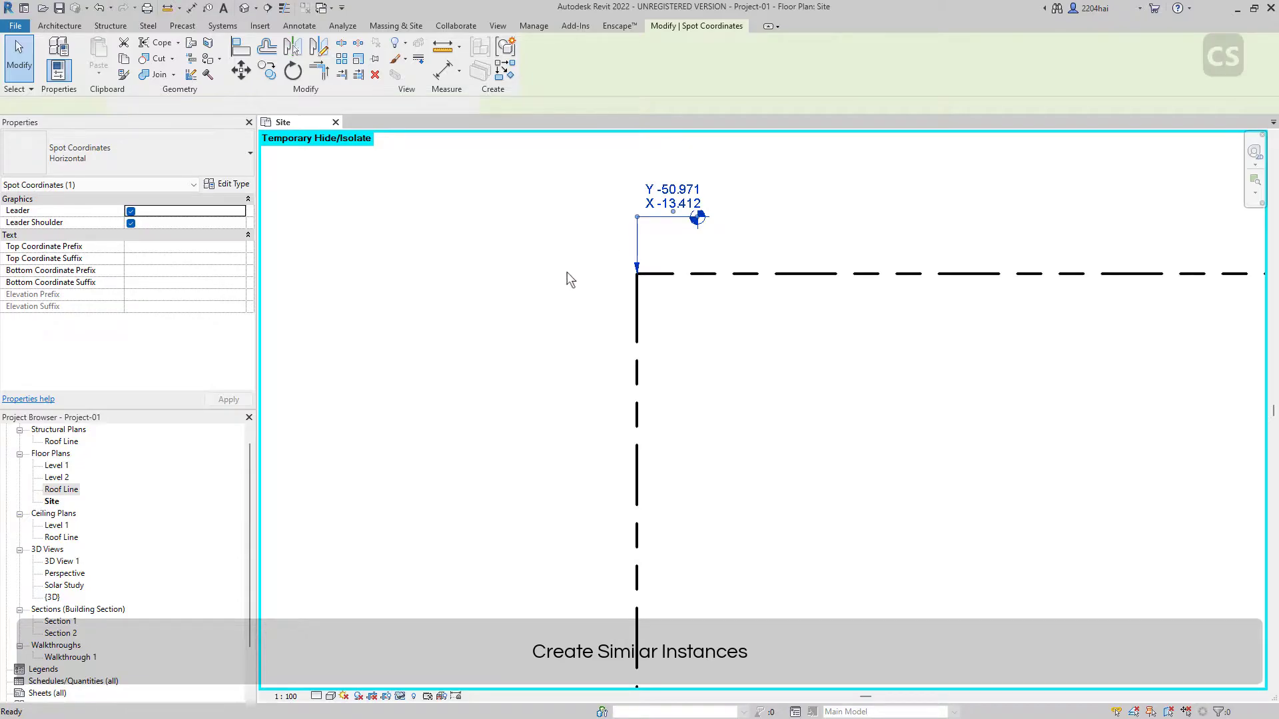
scroll(557, 278, "down", 5)
scroll(557, 278, "down", 6)
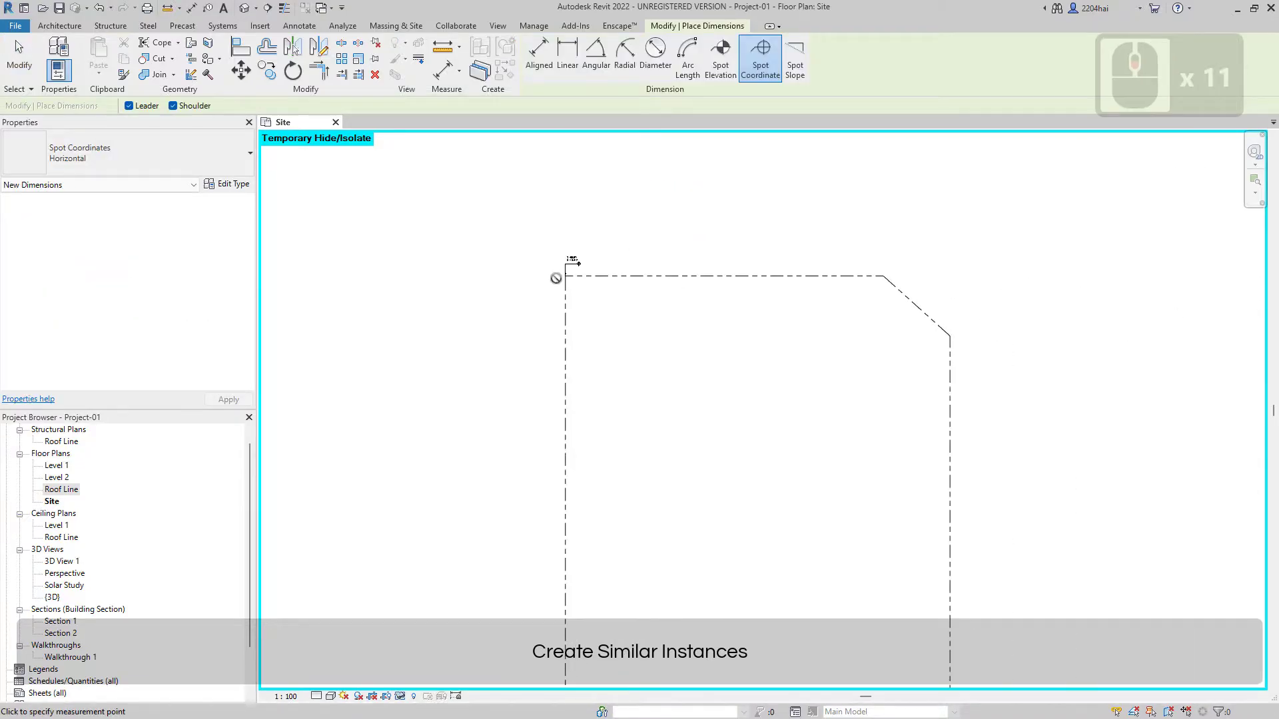
left_click(884, 275)
scroll(884, 274, "up", 10)
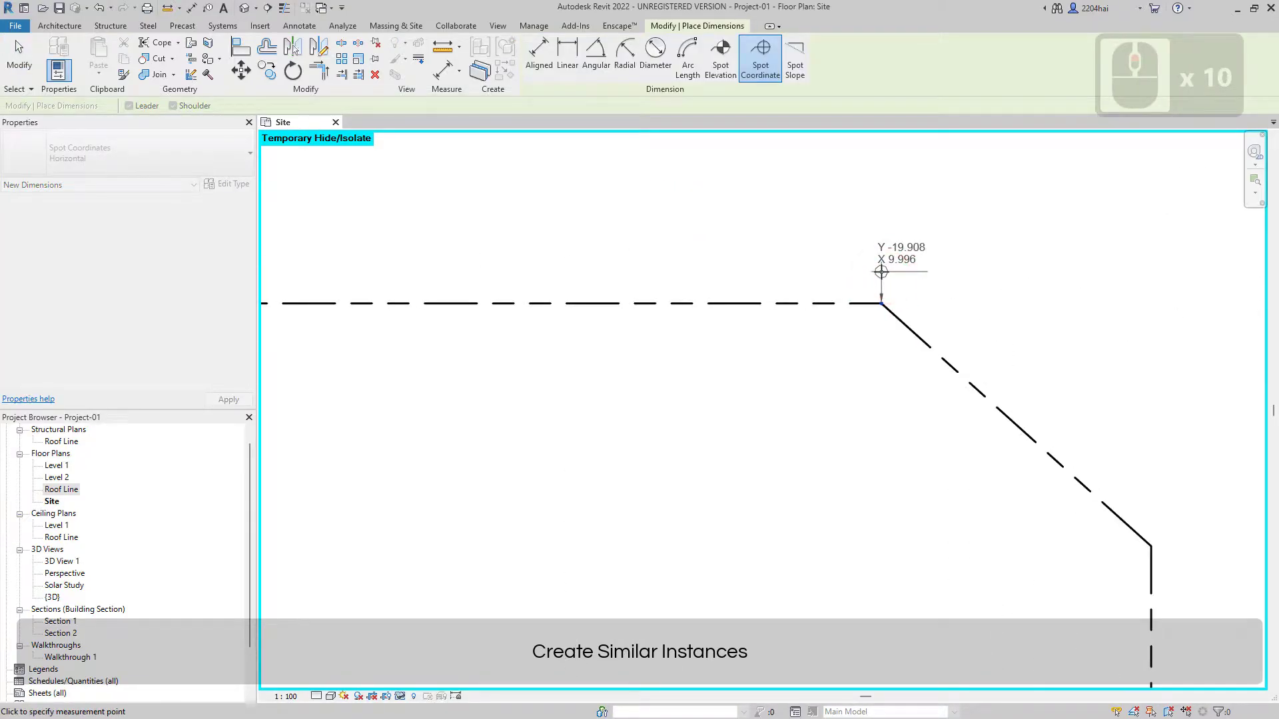
left_click(881, 272)
left_click(925, 273)
Step: Place another spot coordinate at the lower end of the chamfered corner, with its shoulder extending to the right
scroll(926, 273, "down", 3)
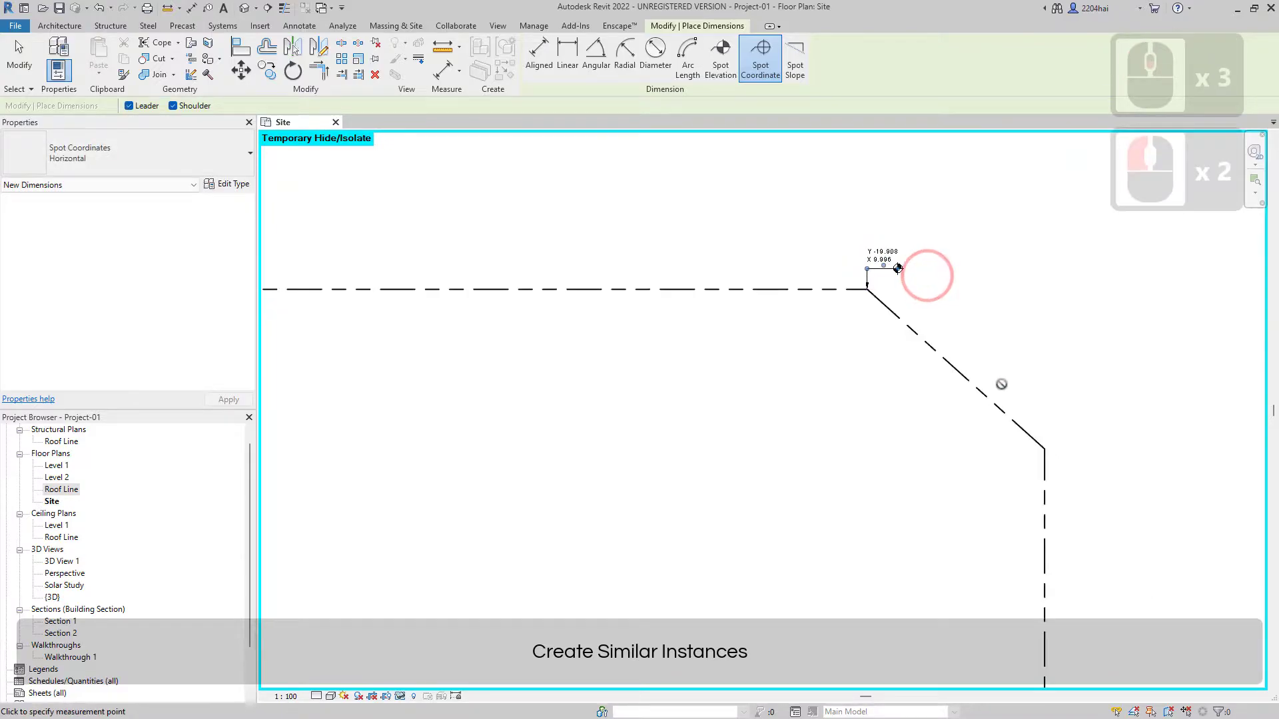
left_click(1044, 449)
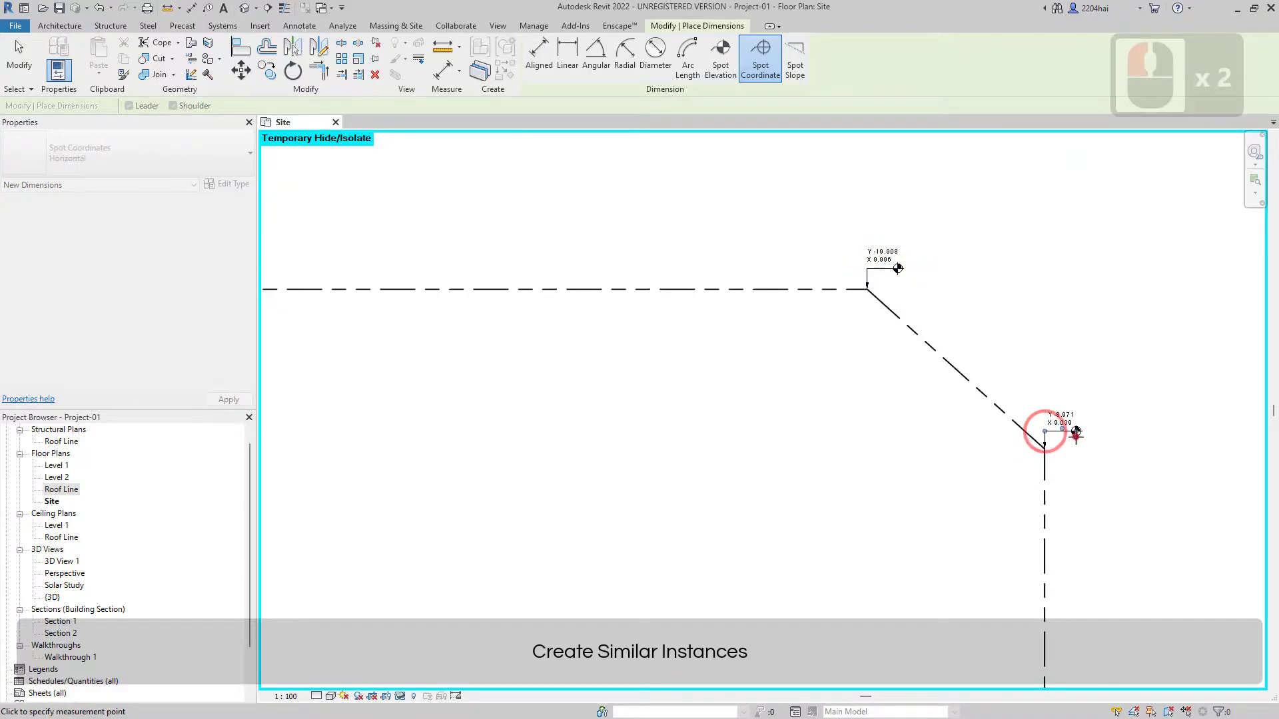
left_click(1077, 434)
Step: Place a spot coordinate where the right property edge meets the bottom arc, with an angled leader down to the right
scroll(1073, 434, "down", 12)
scroll(901, 444, "up", 10)
scroll(898, 487, "up", 1)
left_click(898, 488)
left_click(913, 506)
left_click(943, 506)
Step: Place a spot coordinate at the lower-left property corner with an angled leader down to the left, and end the placement
scroll(948, 510, "down", 6)
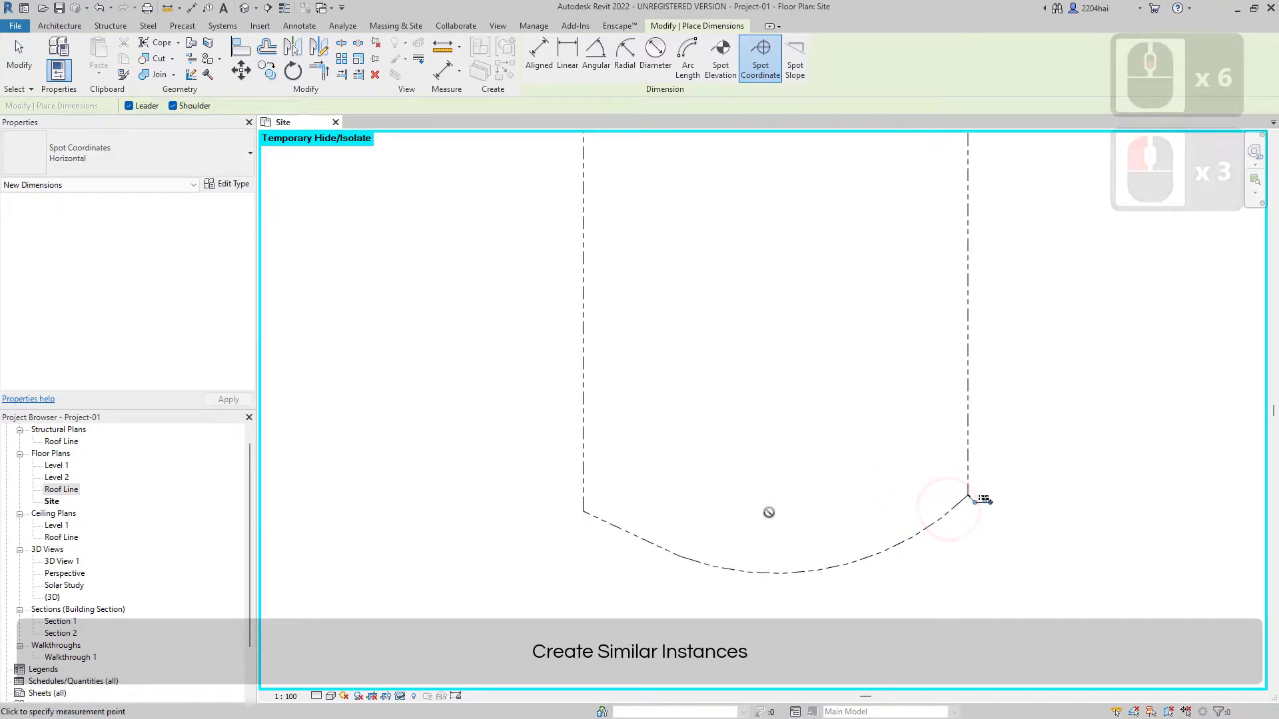
left_click(591, 515)
left_click(567, 535)
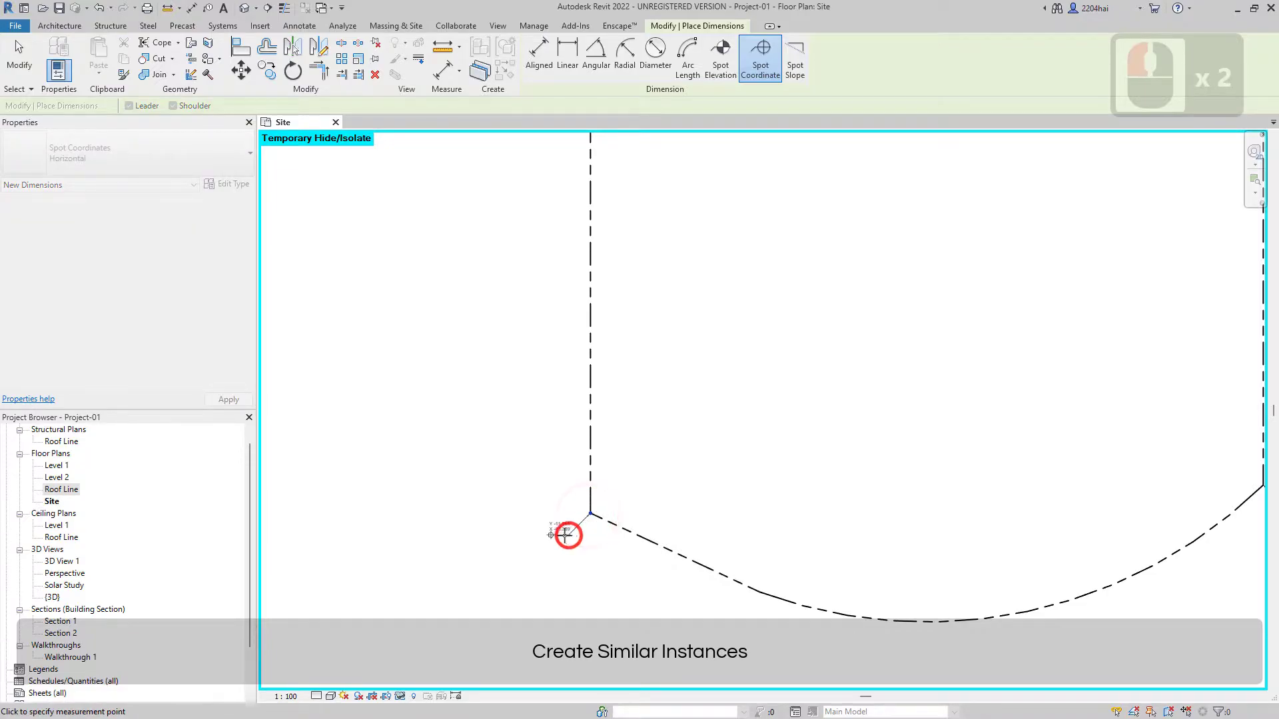
left_click(541, 536)
scroll(542, 537, "up", 6)
key("Escape")
key("Escape")
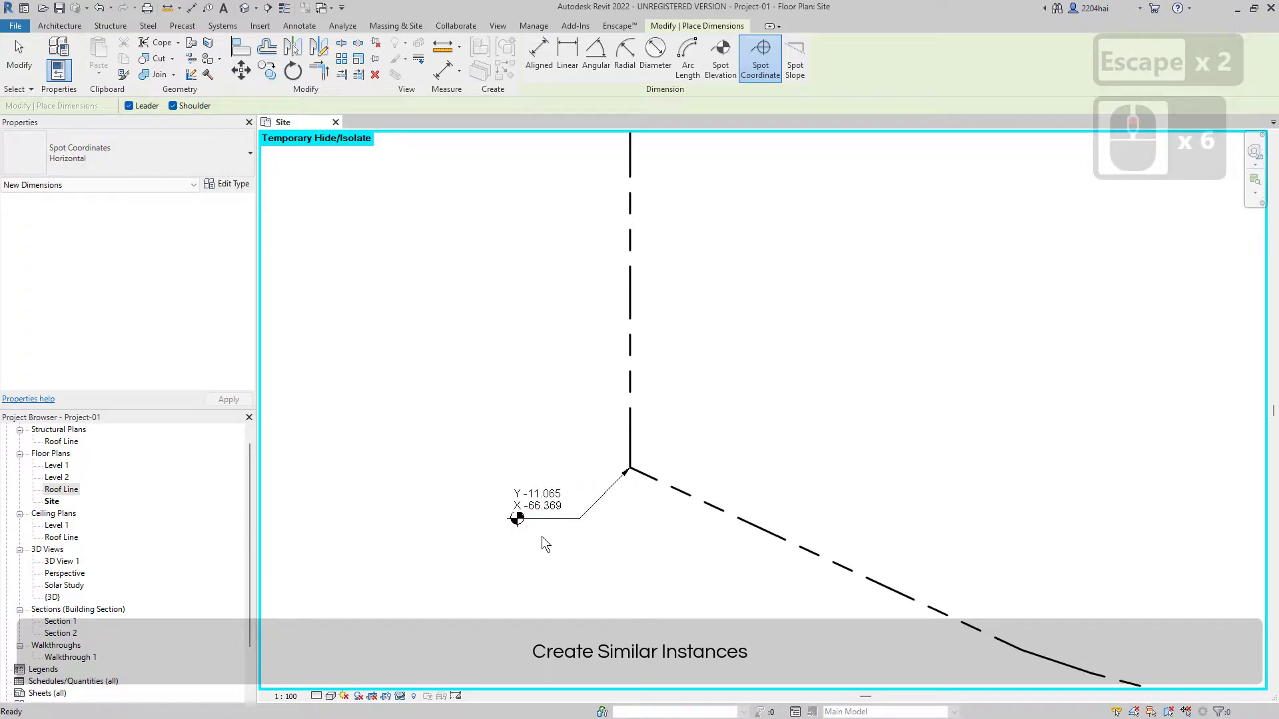
scroll(701, 392, "down", 2)
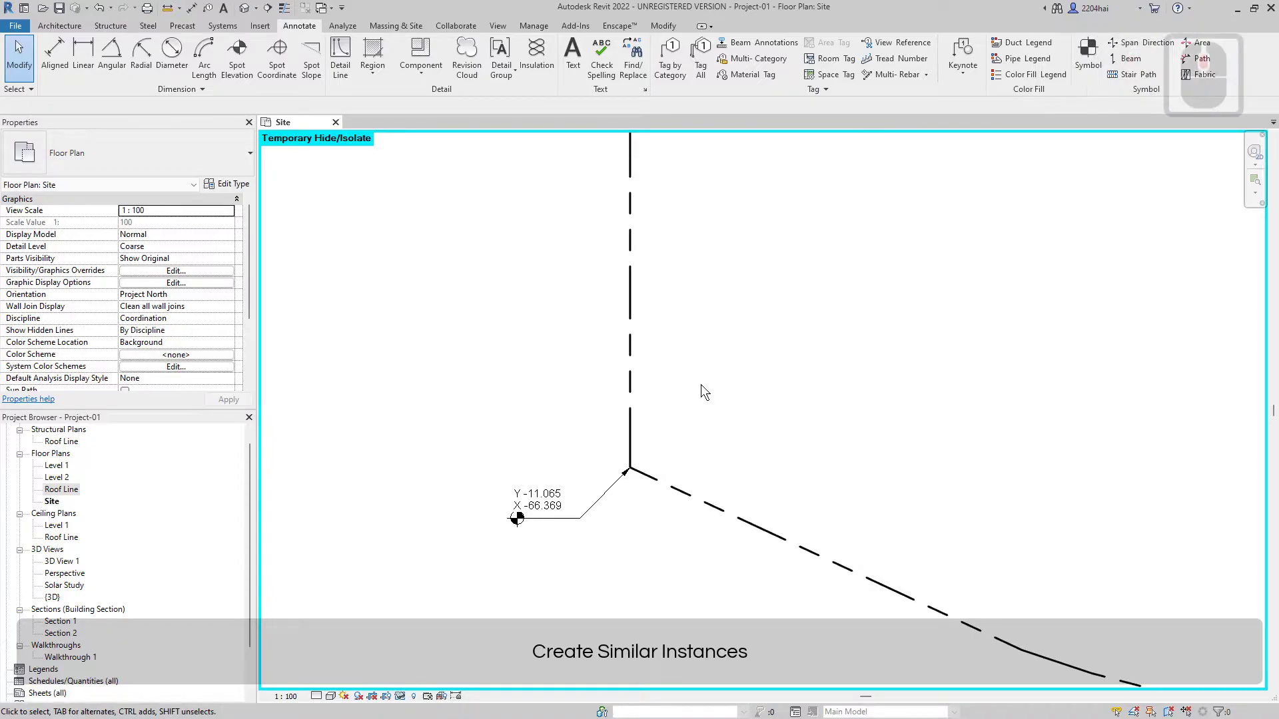
Step: Reset the temporary hide/isolate and place a spot elevation without a leader on the parking floor beside the car
key("h")
key("r")
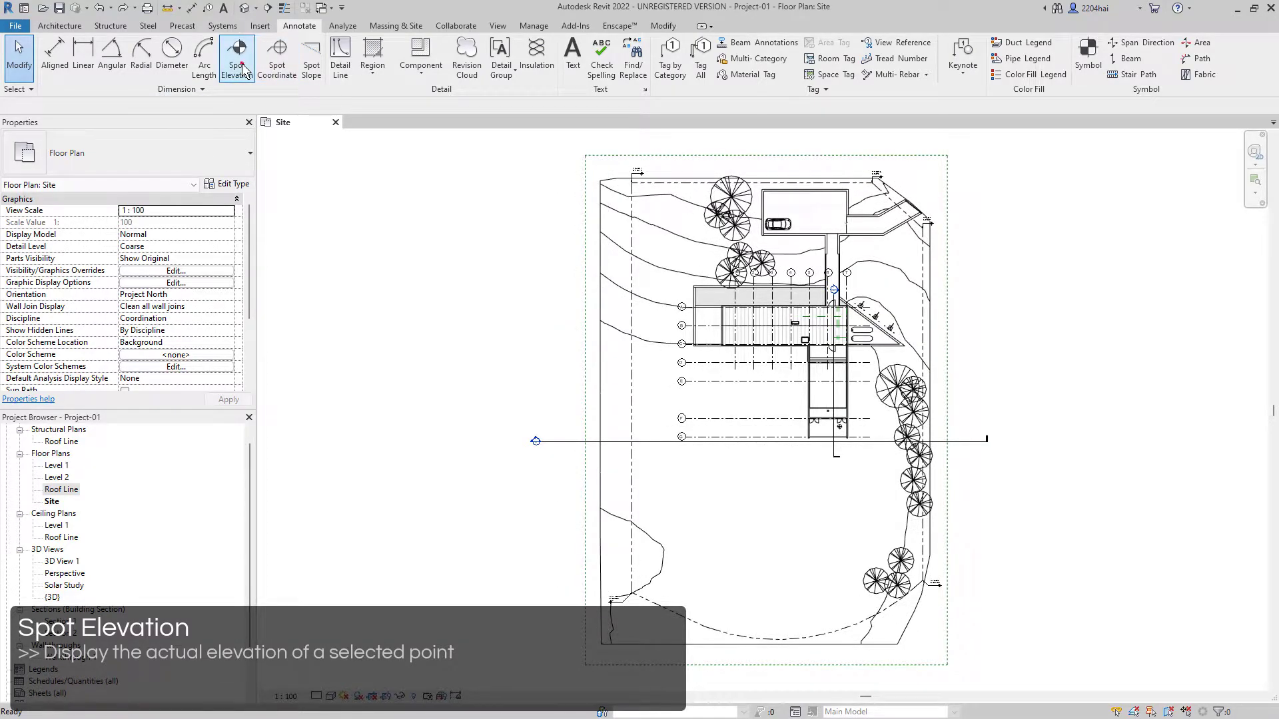
left_click(238, 57)
scroll(793, 230, "up", 10)
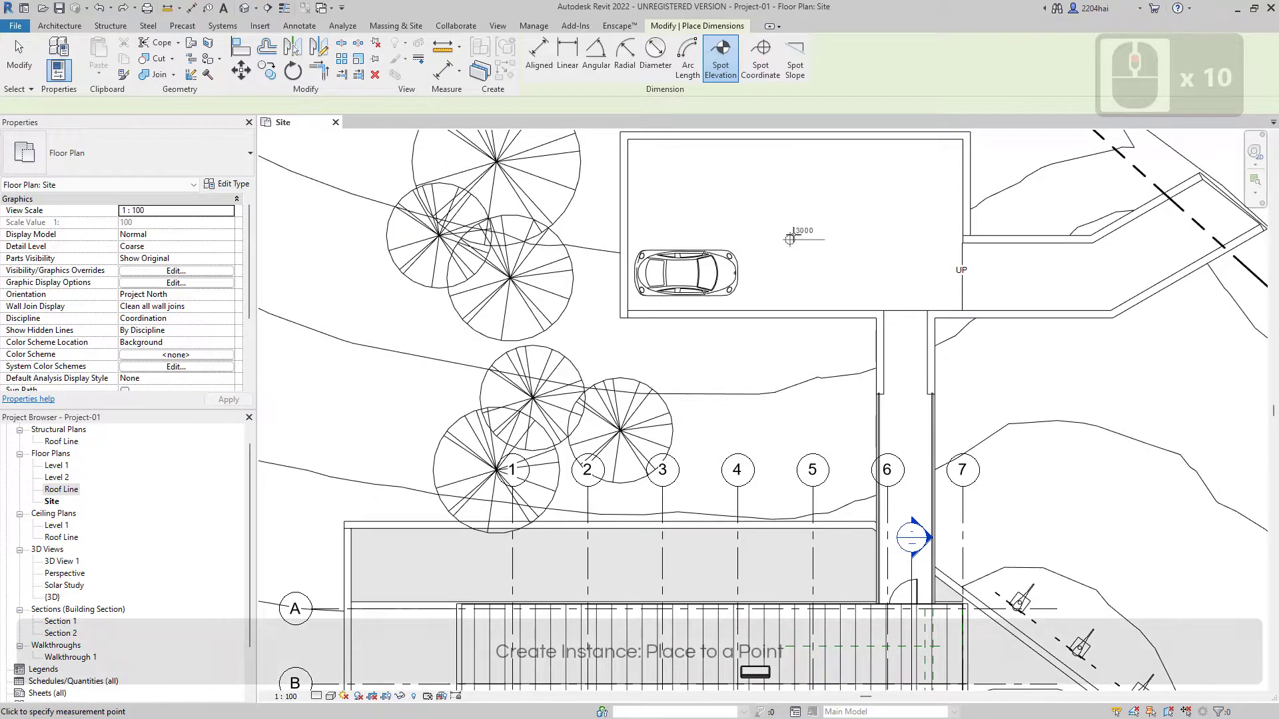
left_click(790, 239)
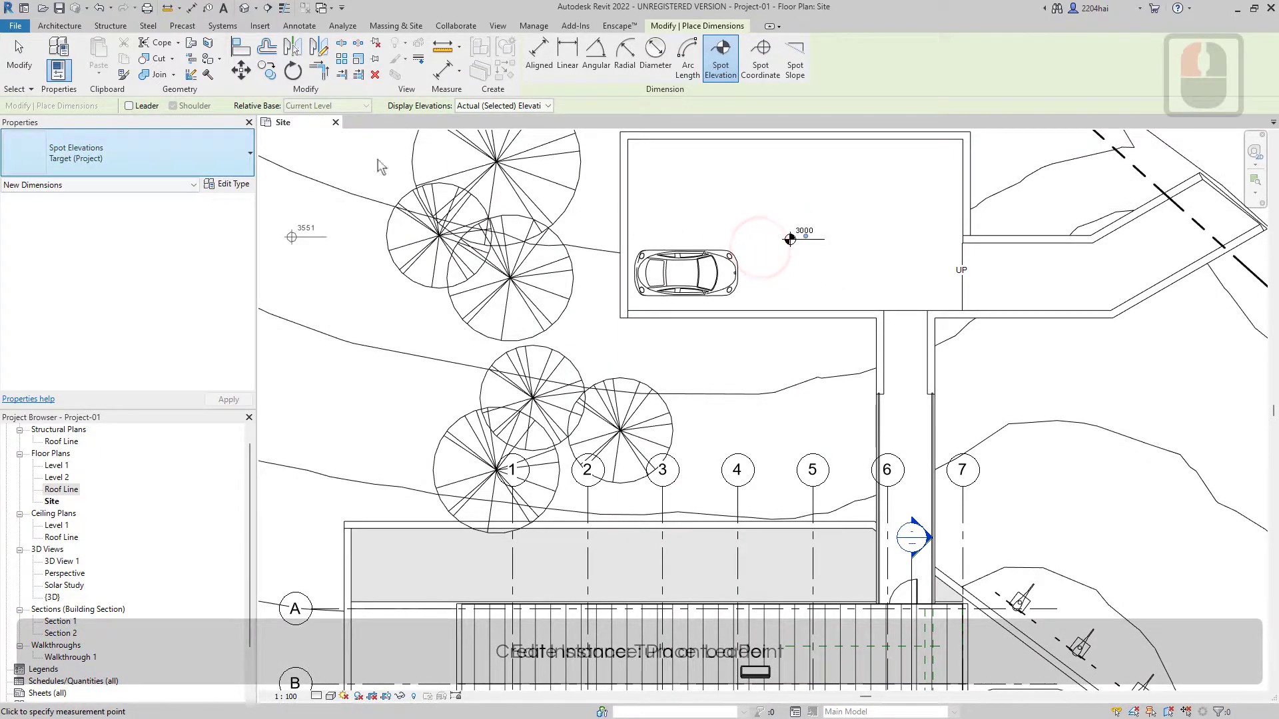
Step: Place a spot elevation with leader and shoulder on the ramp's UP line, its text inside the parking floor, and end the placement
left_click(146, 105)
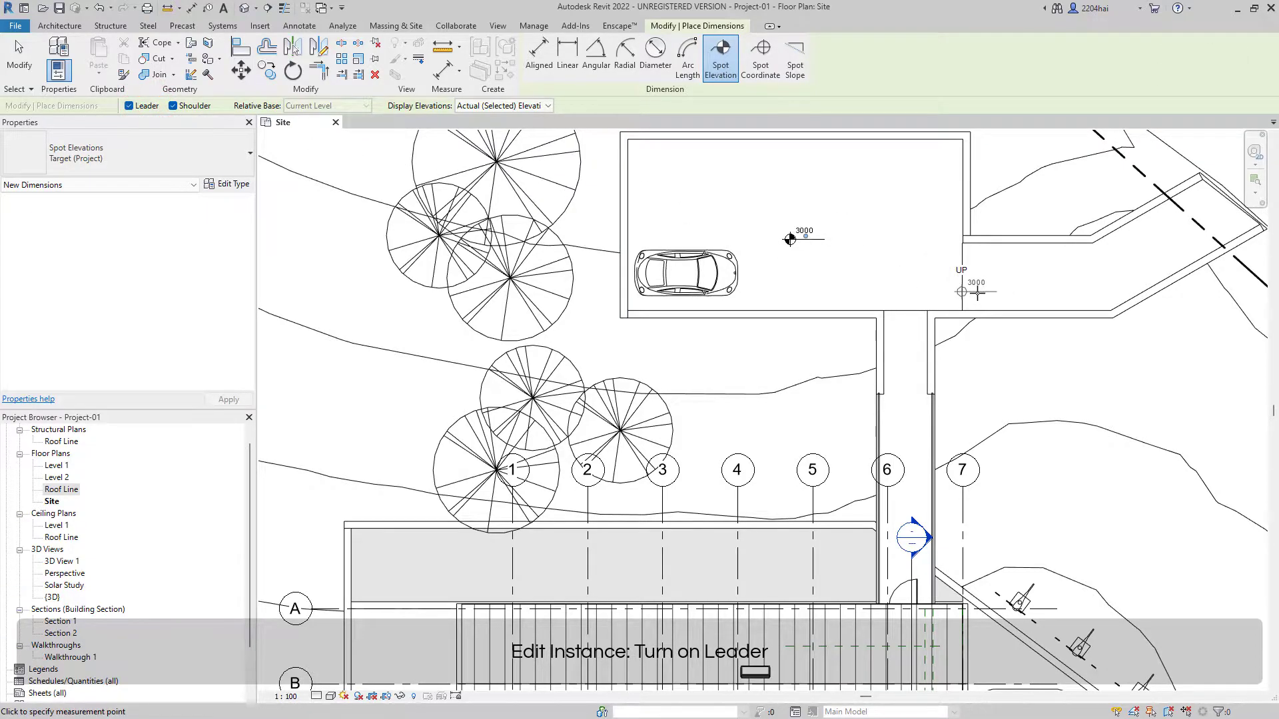
scroll(978, 293, "up", 9)
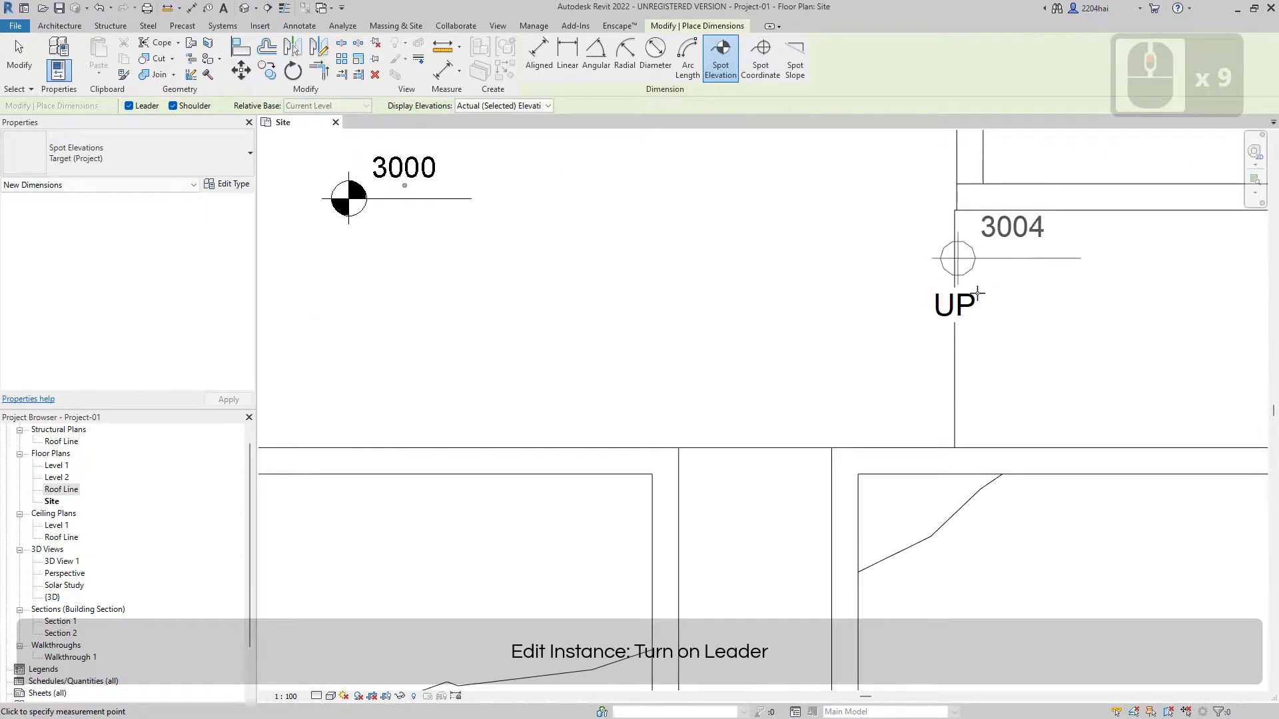
left_click(955, 262)
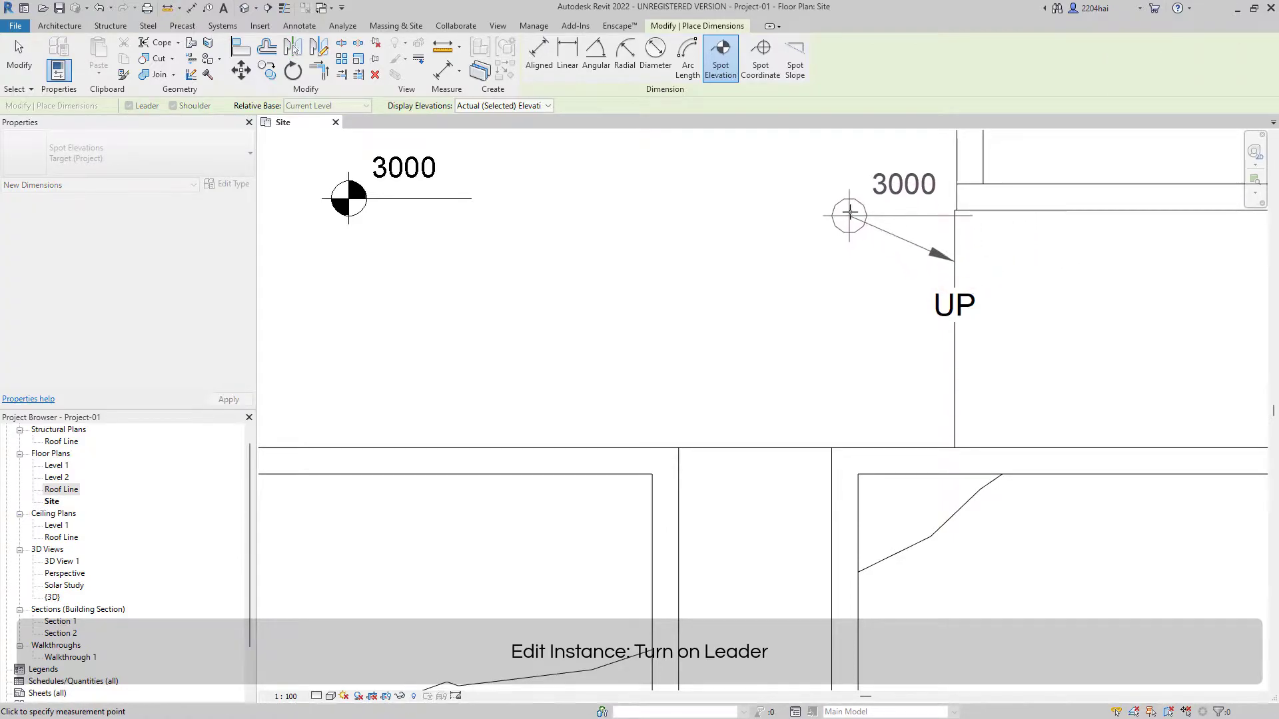
left_click(850, 212)
left_click(708, 227)
key("Escape")
key("Escape")
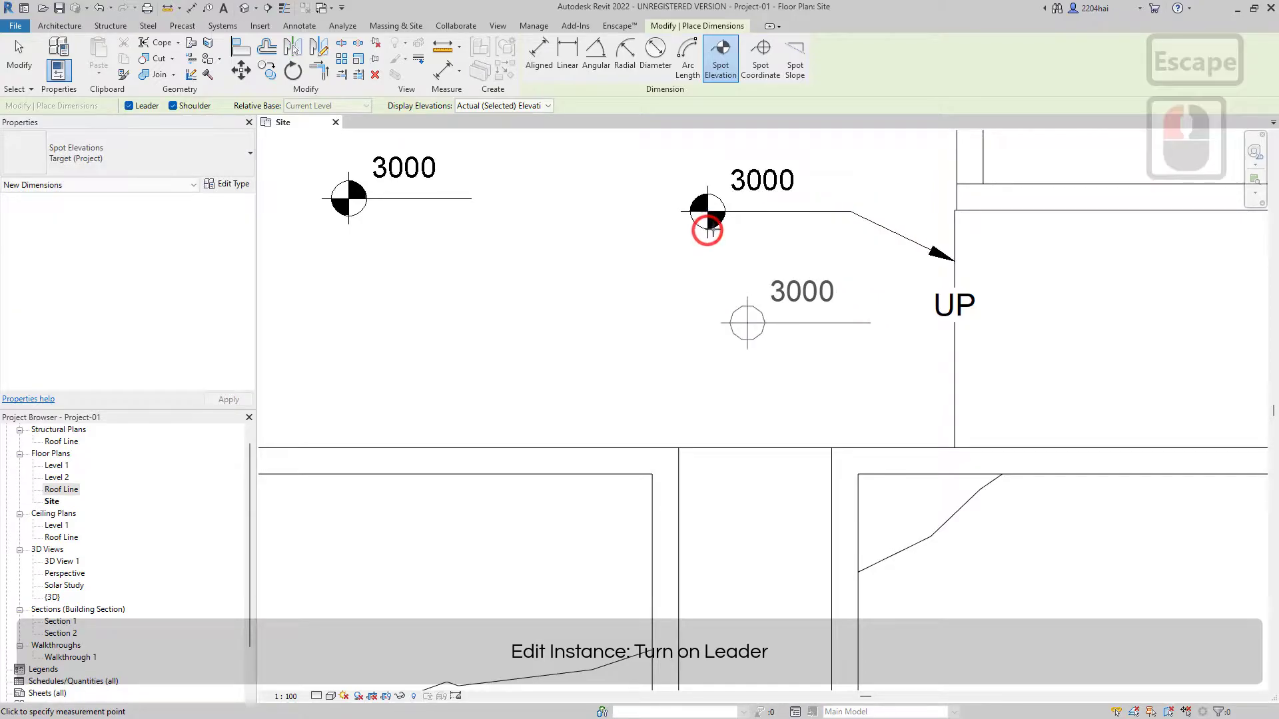
Step: Open the type properties of the leadered spot elevation and review the elevation base options and leader graphics
left_click(789, 212)
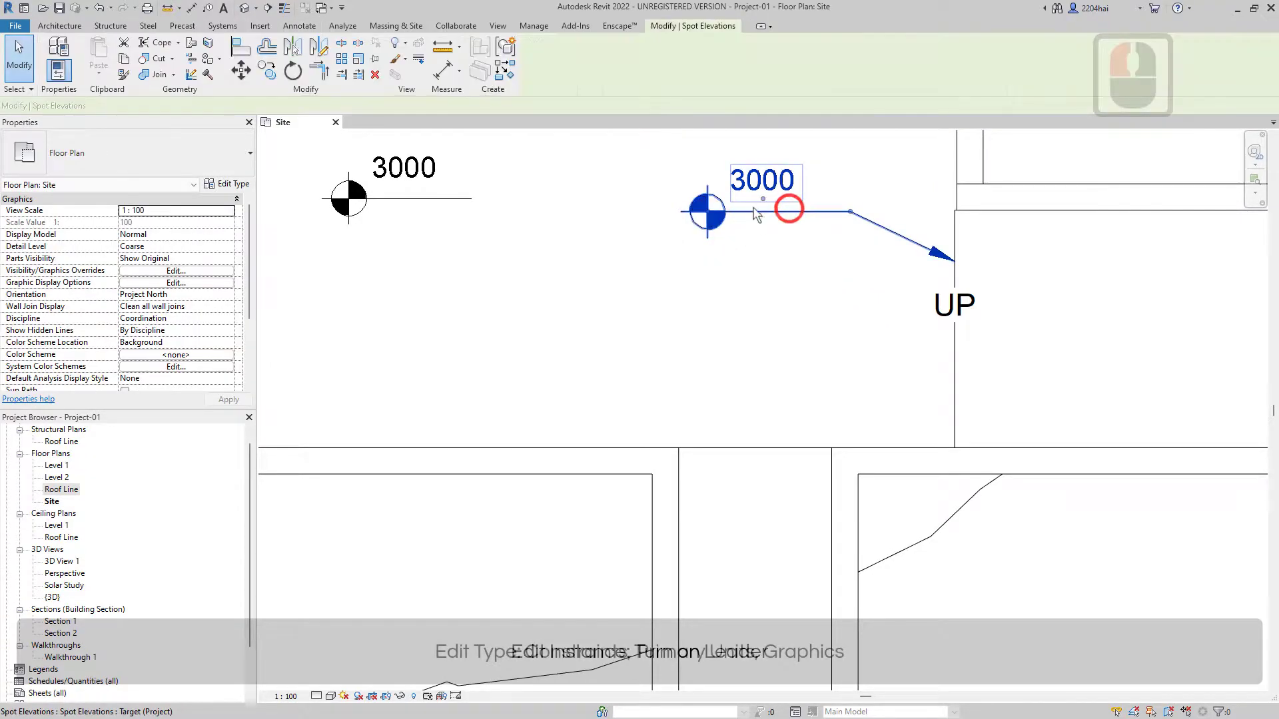
left_click(240, 185)
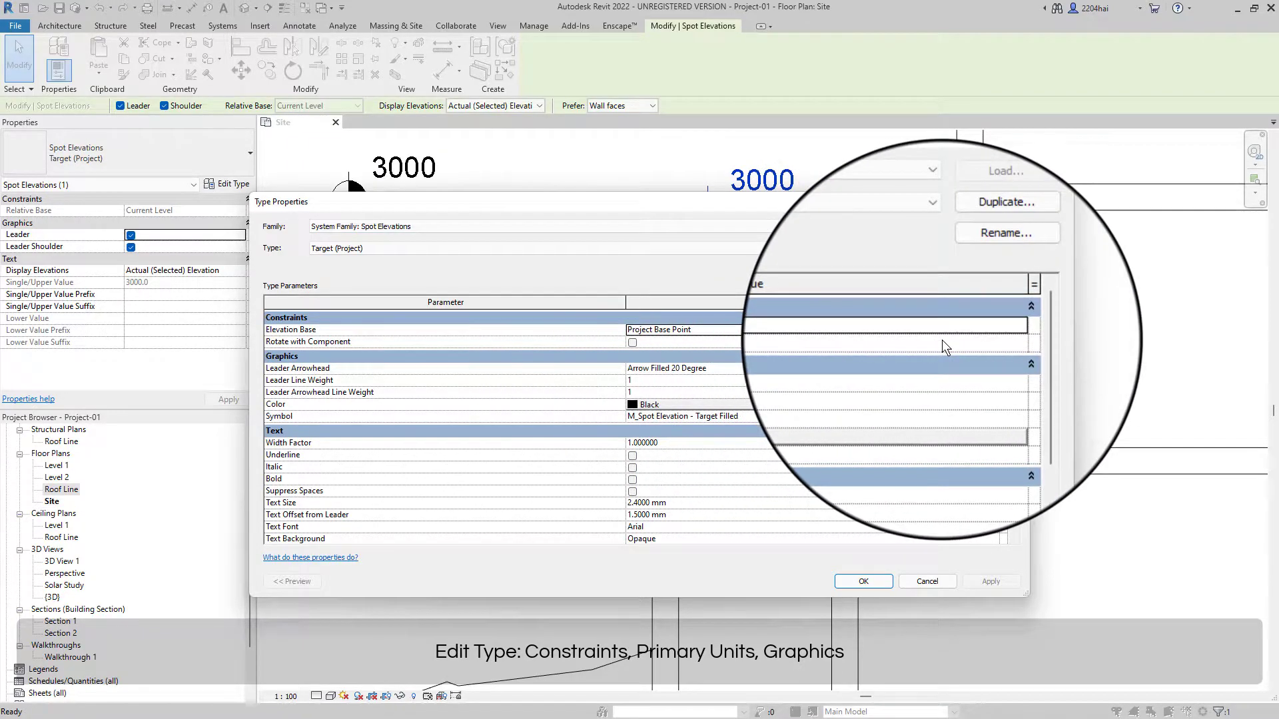
left_click(991, 329)
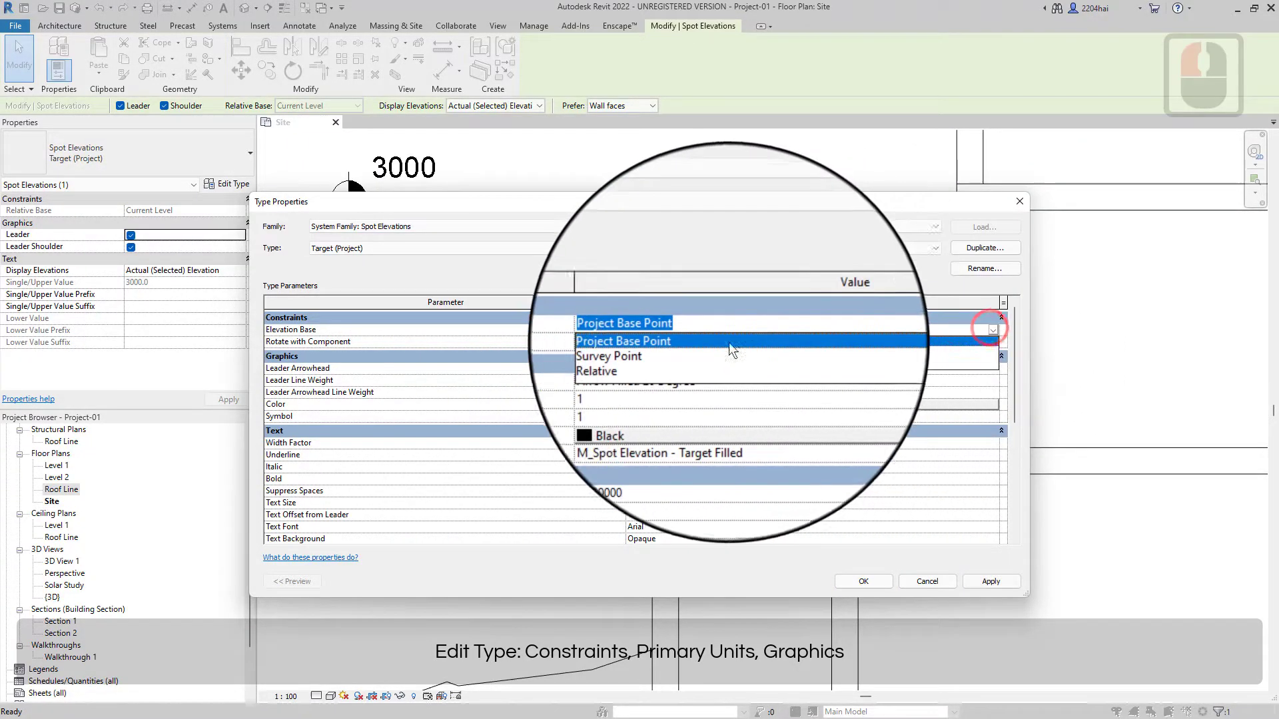
key("Escape")
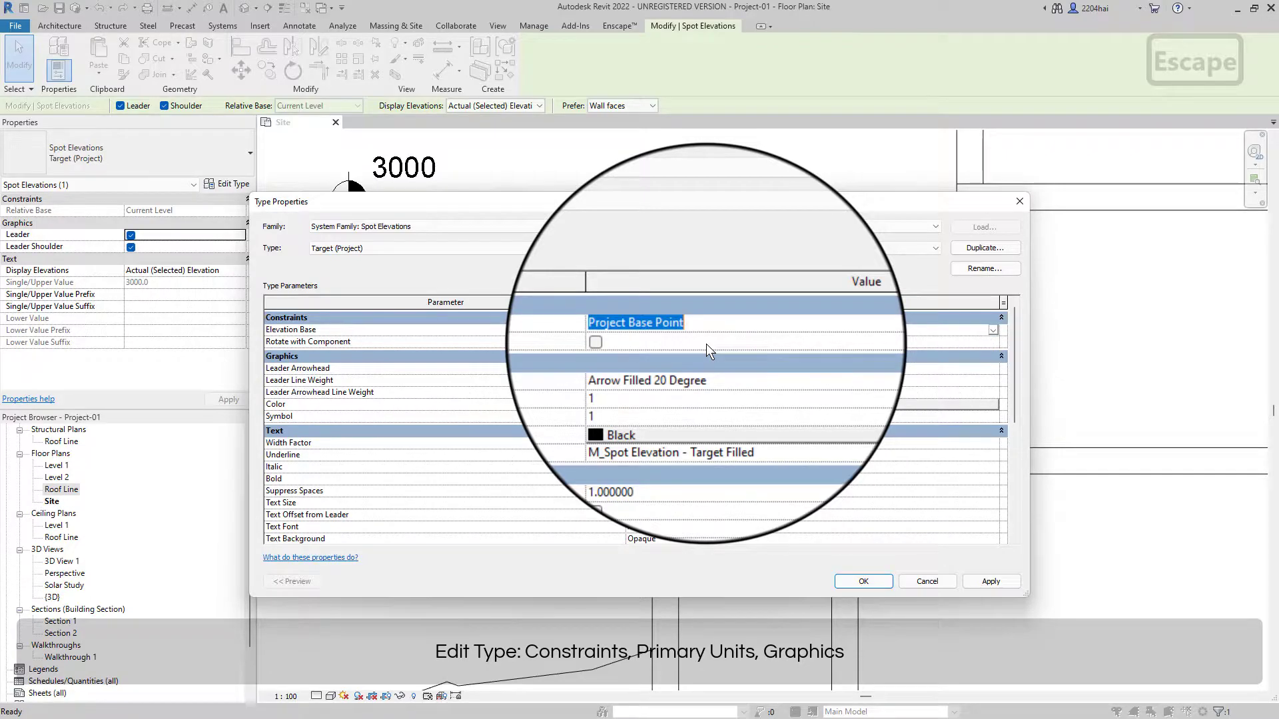
left_click(822, 381)
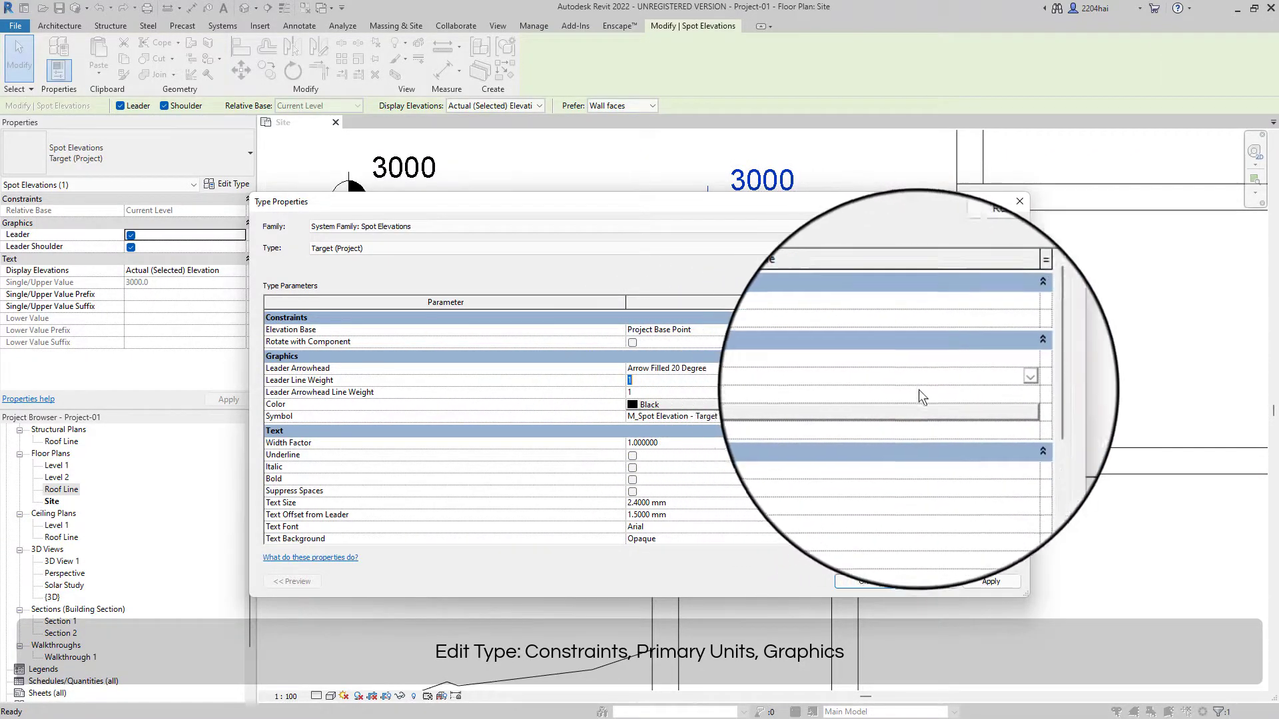
Step: Set the spot elevation type's primary units format to meters with 3 decimal places and a plus sign for positive values
left_click_drag(1014, 398, 1019, 508)
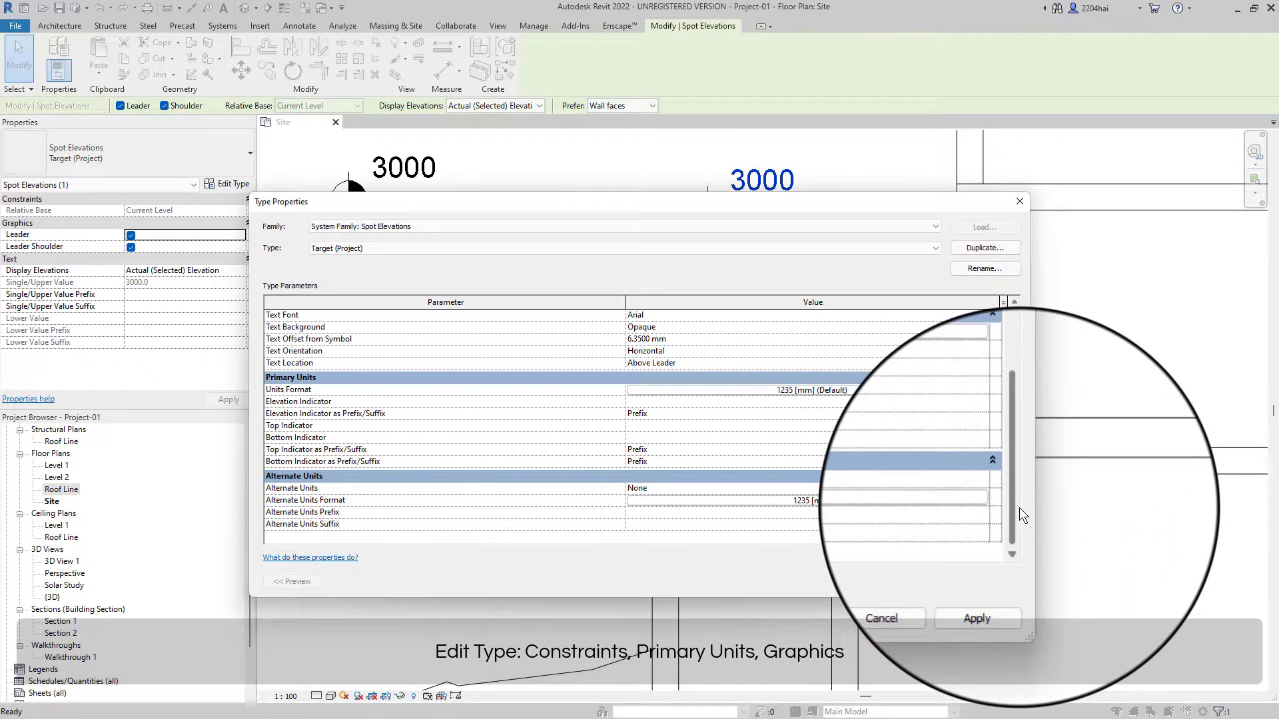
left_click(798, 392)
left_click(557, 306)
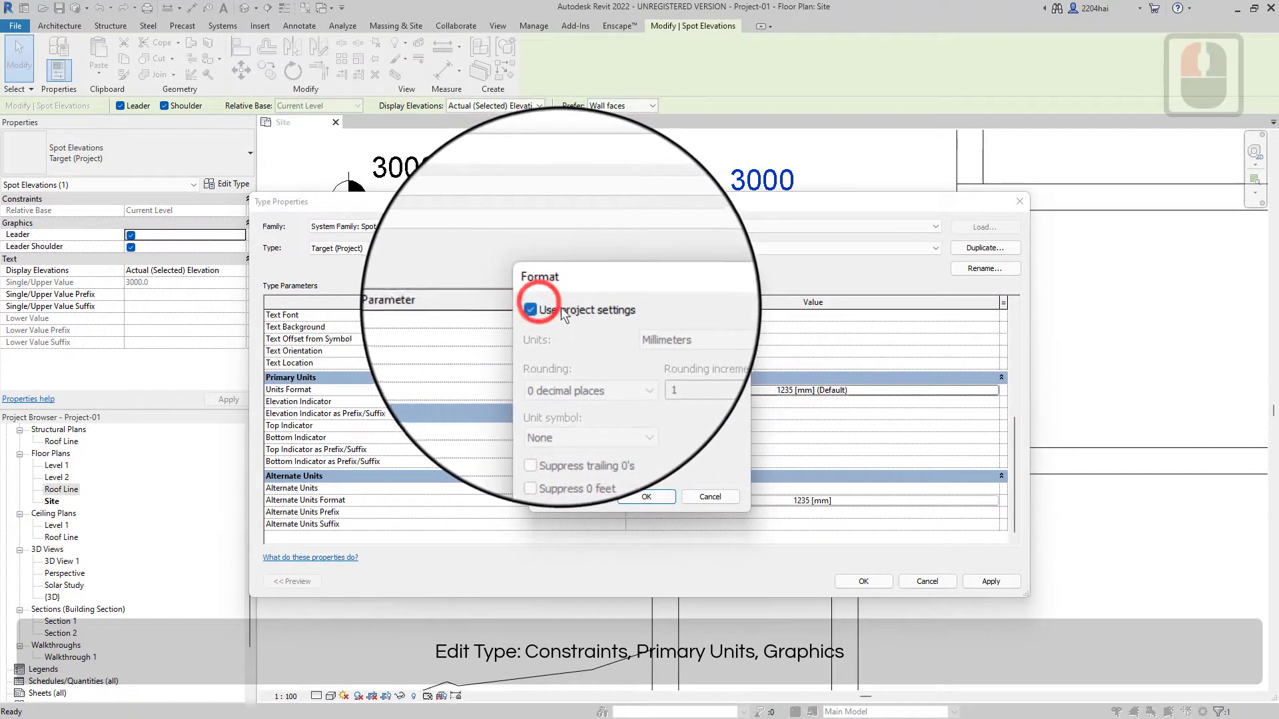
left_click(650, 327)
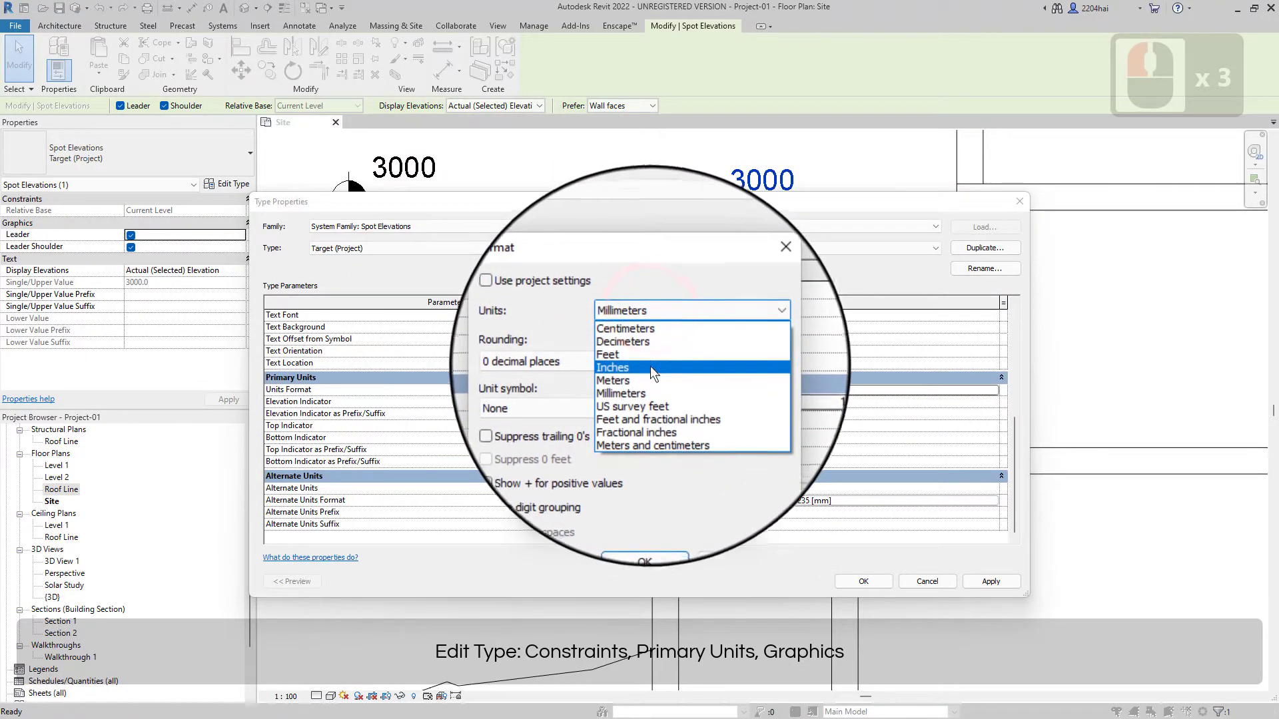
left_click(650, 373)
left_click(621, 363)
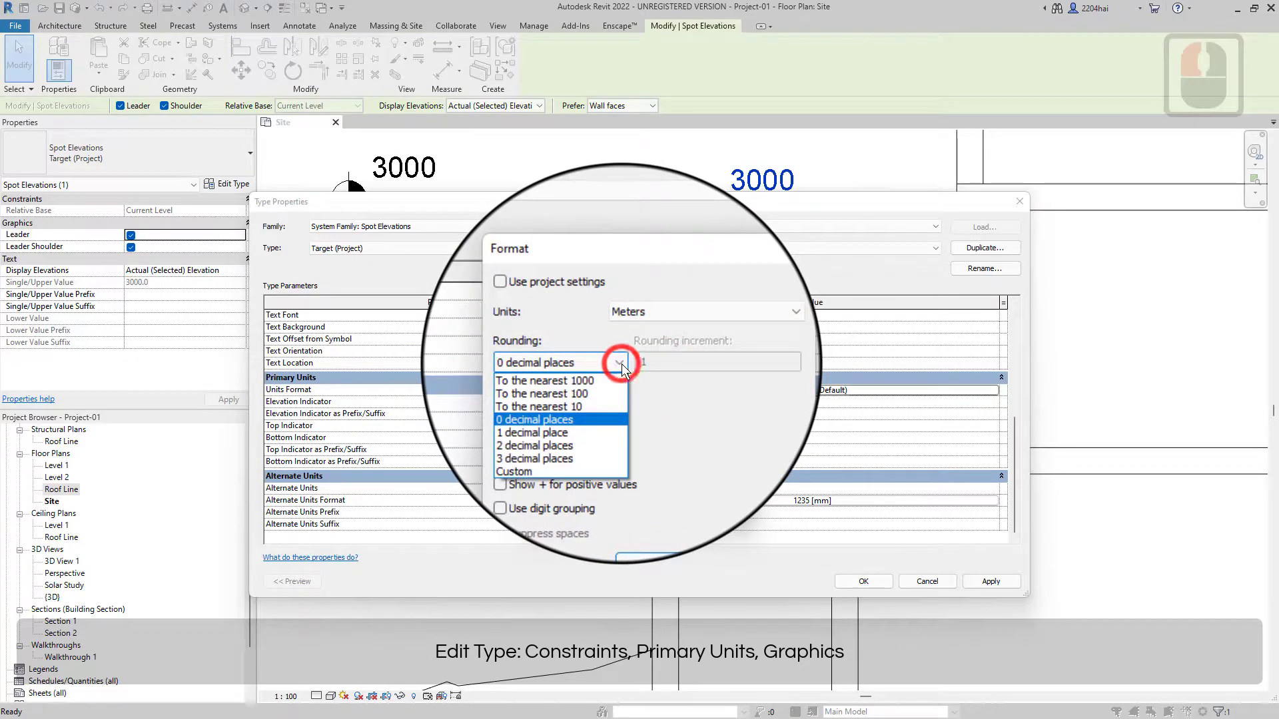
left_click(535, 458)
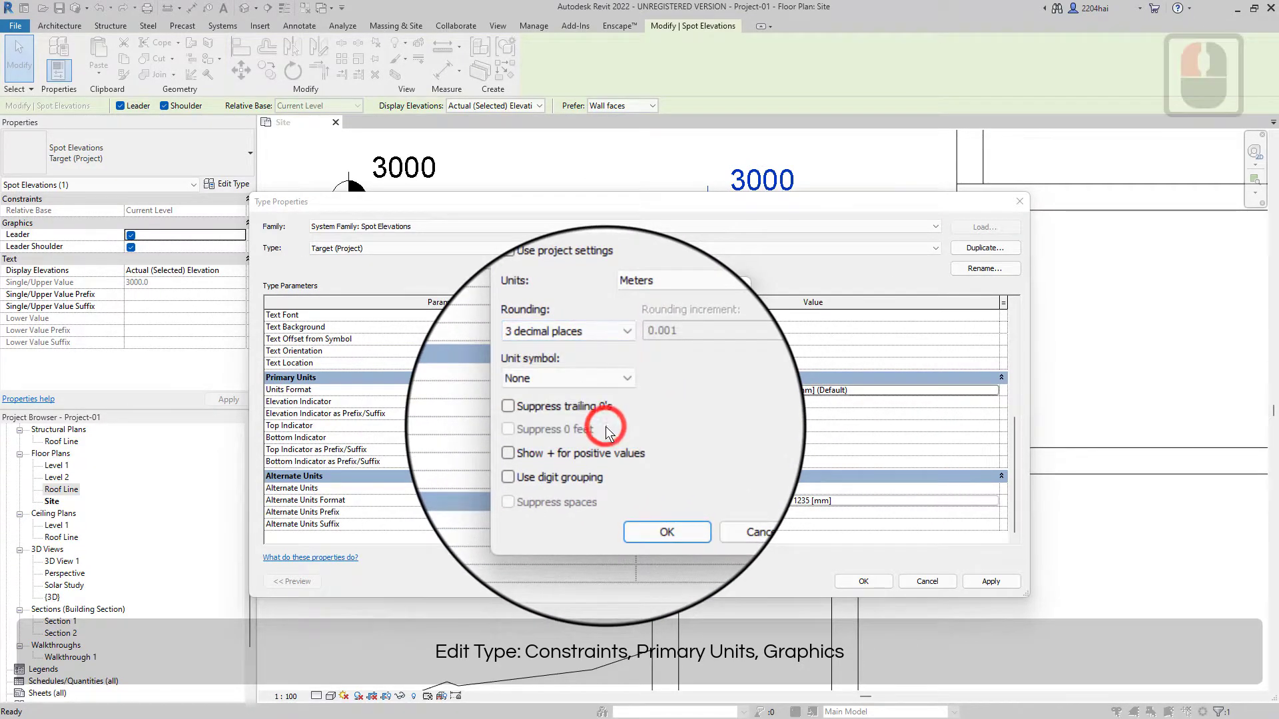
left_click(566, 445)
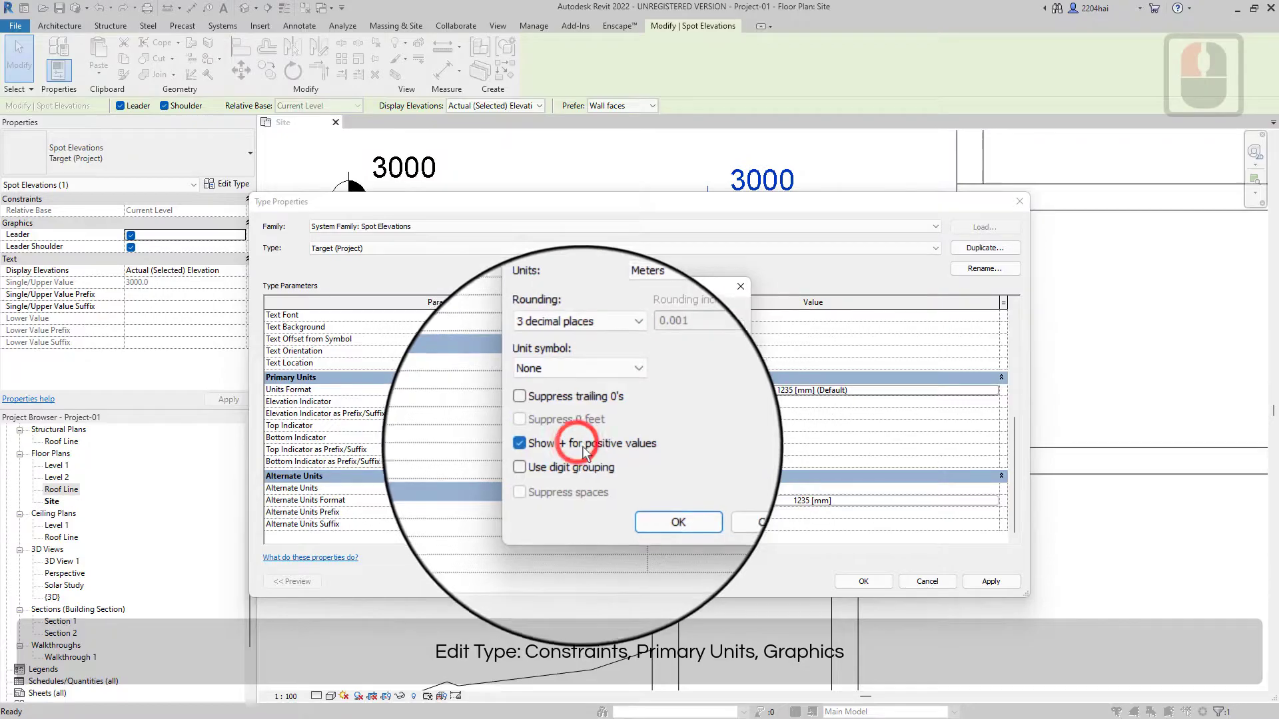
left_click(646, 496)
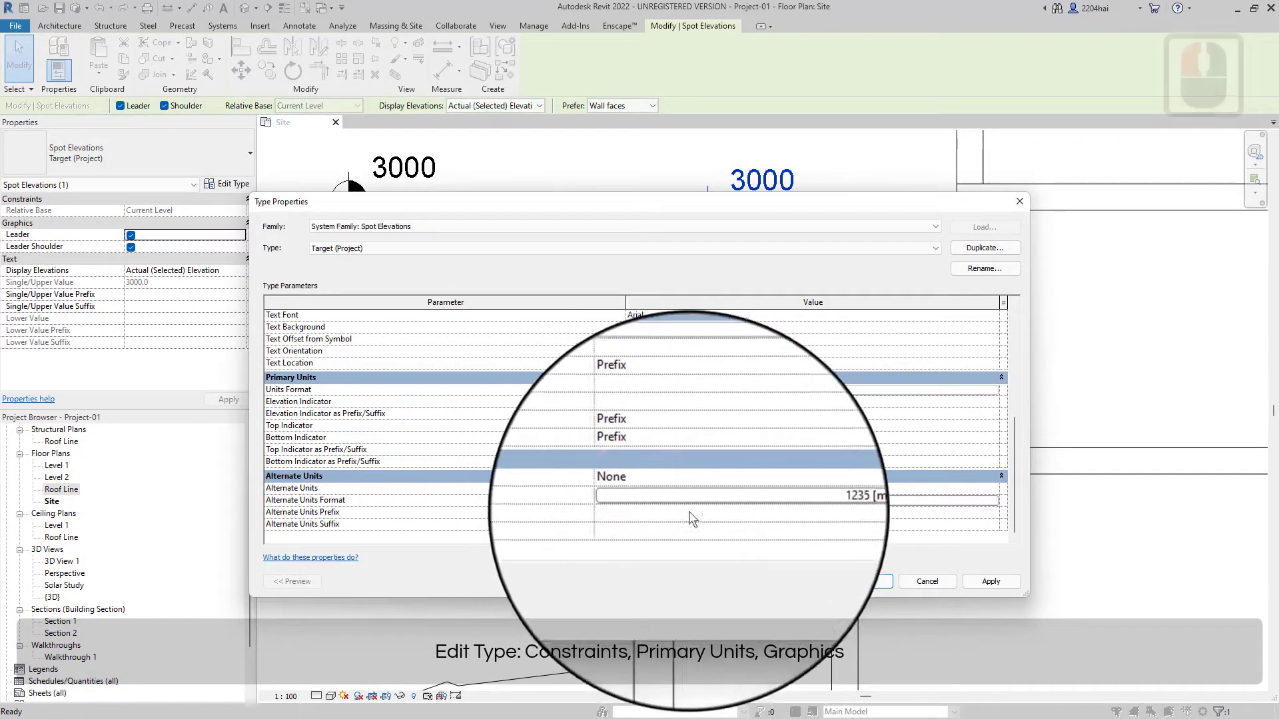
left_click(862, 581)
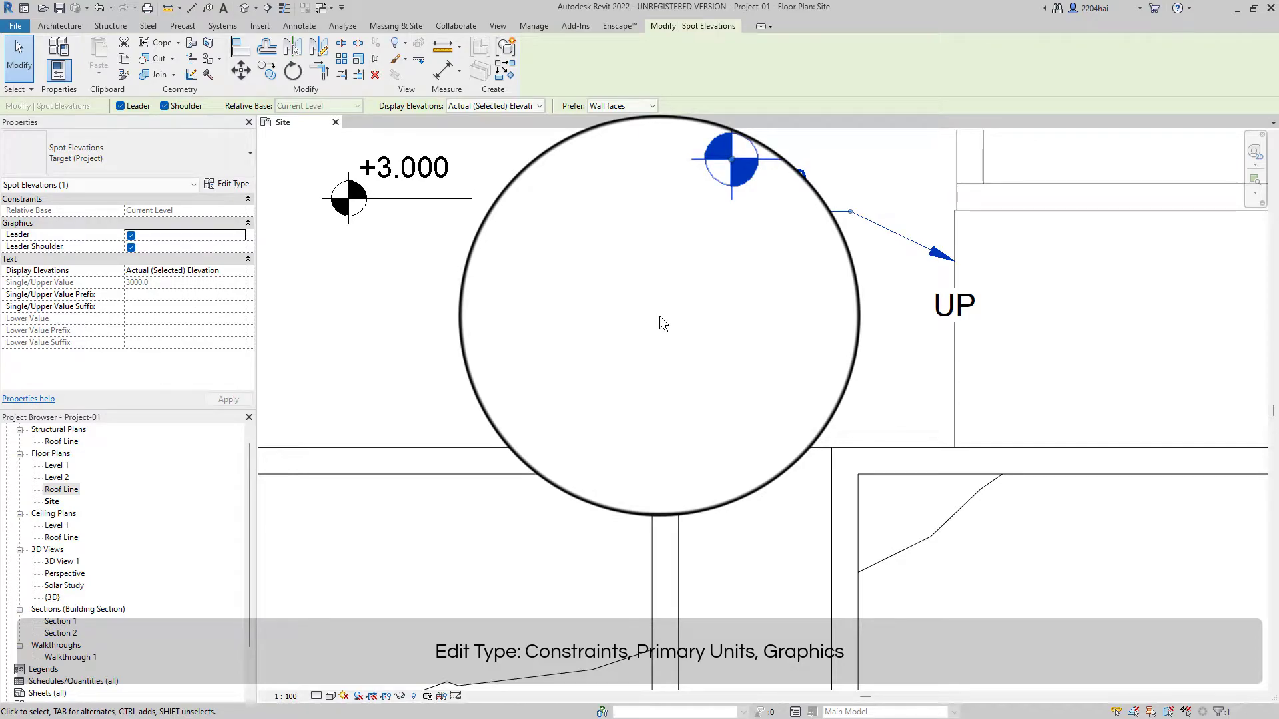
Step: Review the symbol and leader arrowhead options in the spot elevation's type properties, then close them without changes
left_click(227, 184)
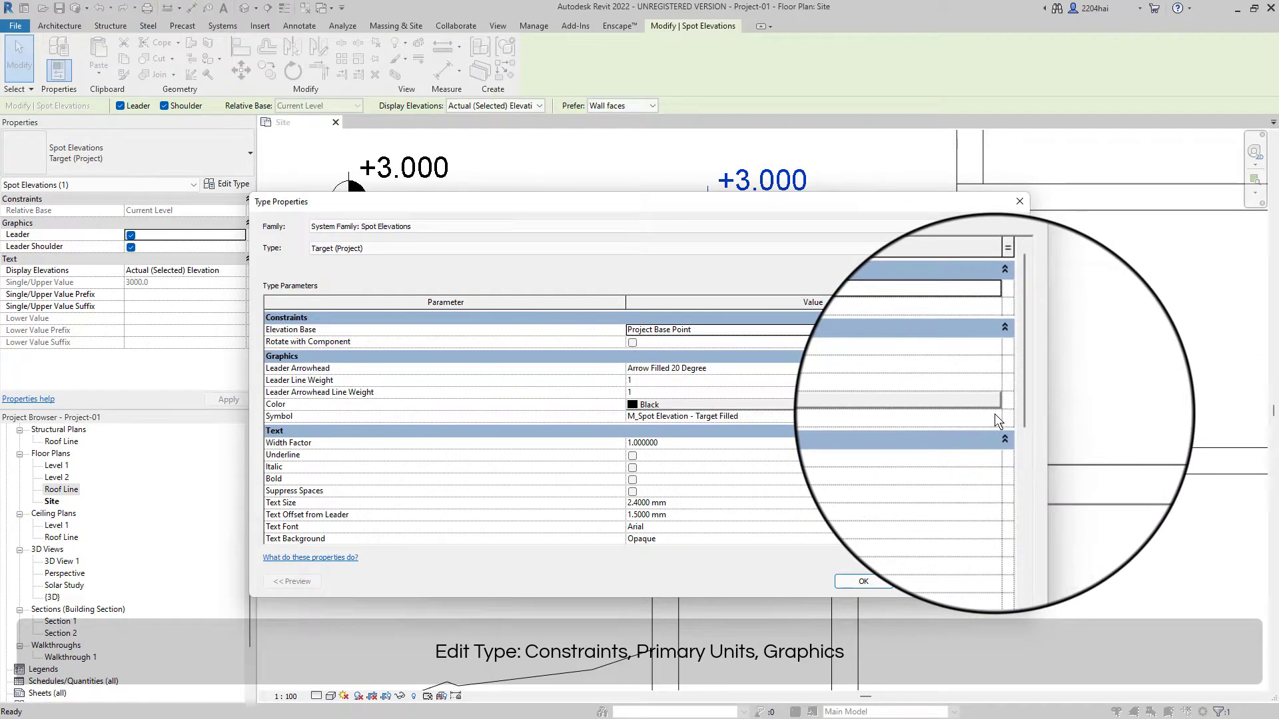
left_click(995, 416)
left_click(995, 415)
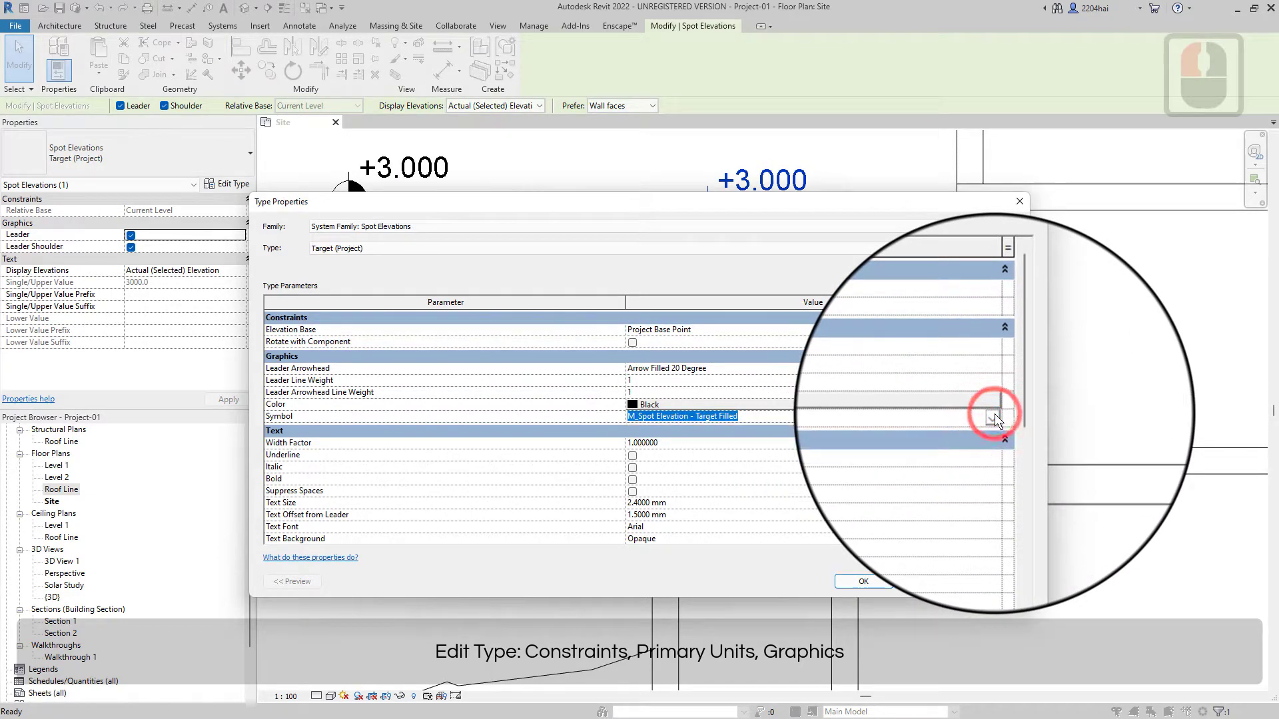
left_click(993, 370)
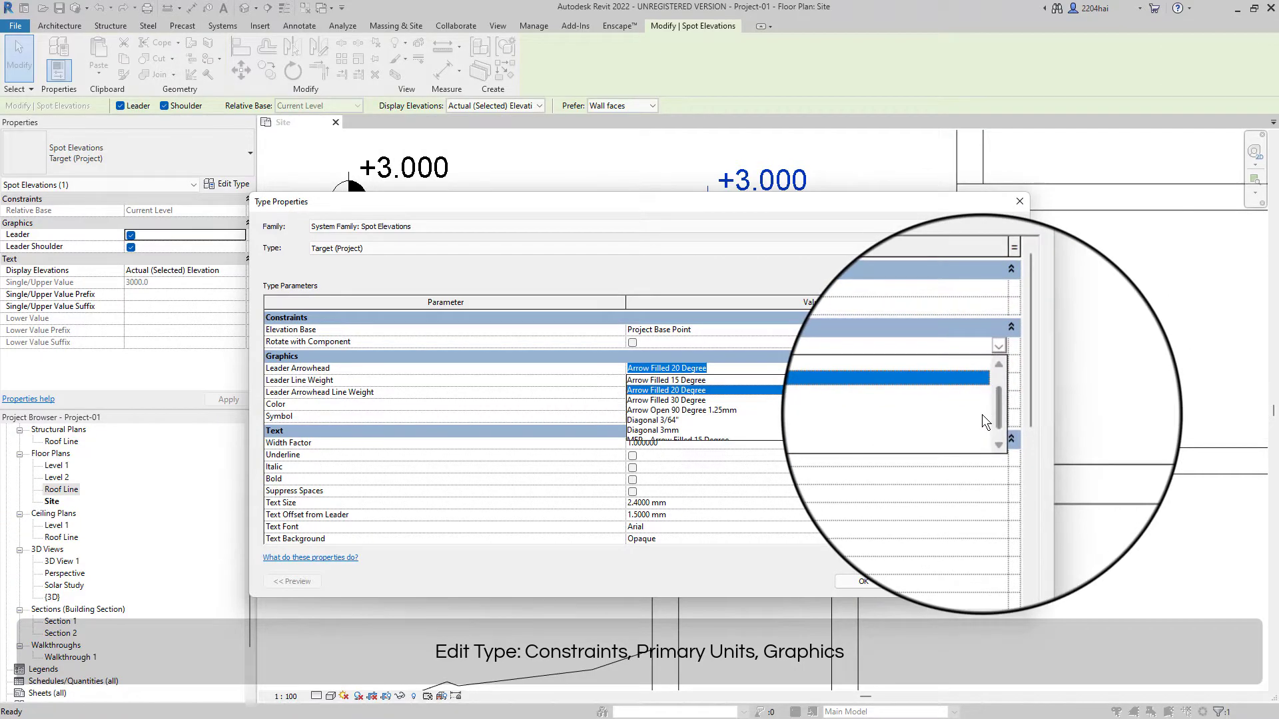
key("Escape")
key("Escape")
key("Escape")
key("Escape")
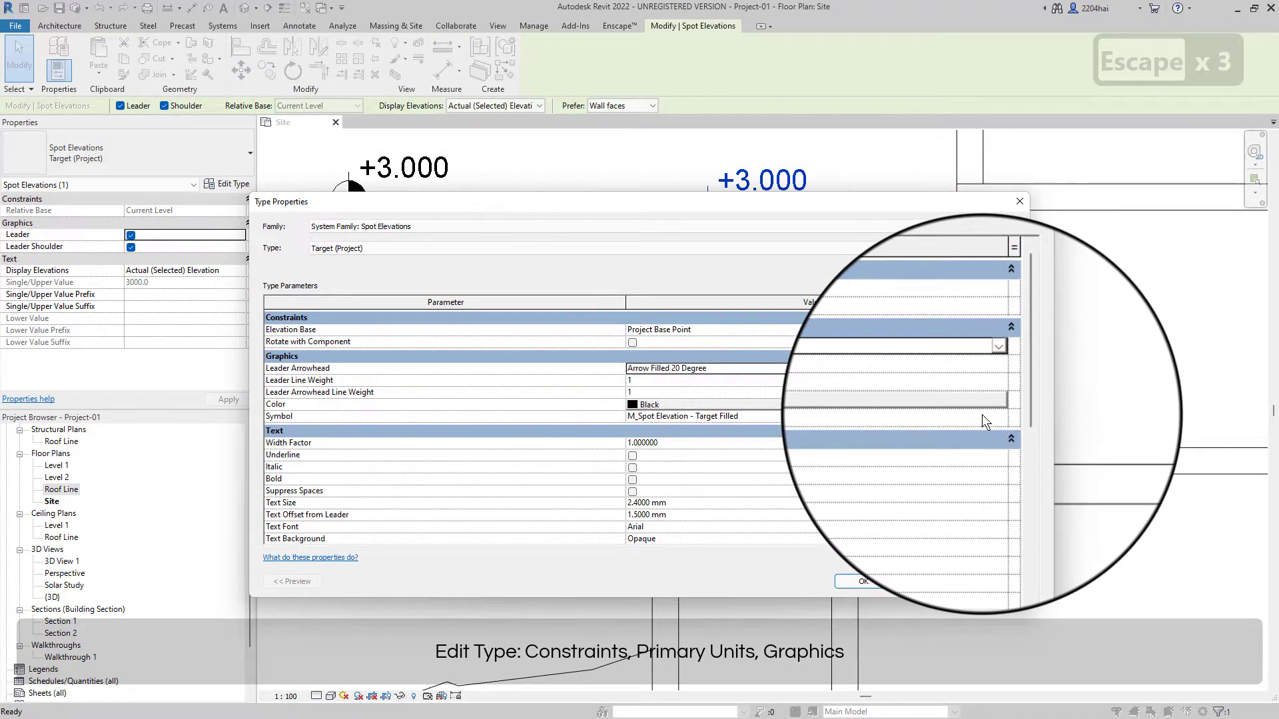
Step: Create a similar spot elevation on the walkway just below the parking floor, with its text directly at the point
scroll(982, 414, "down", 4)
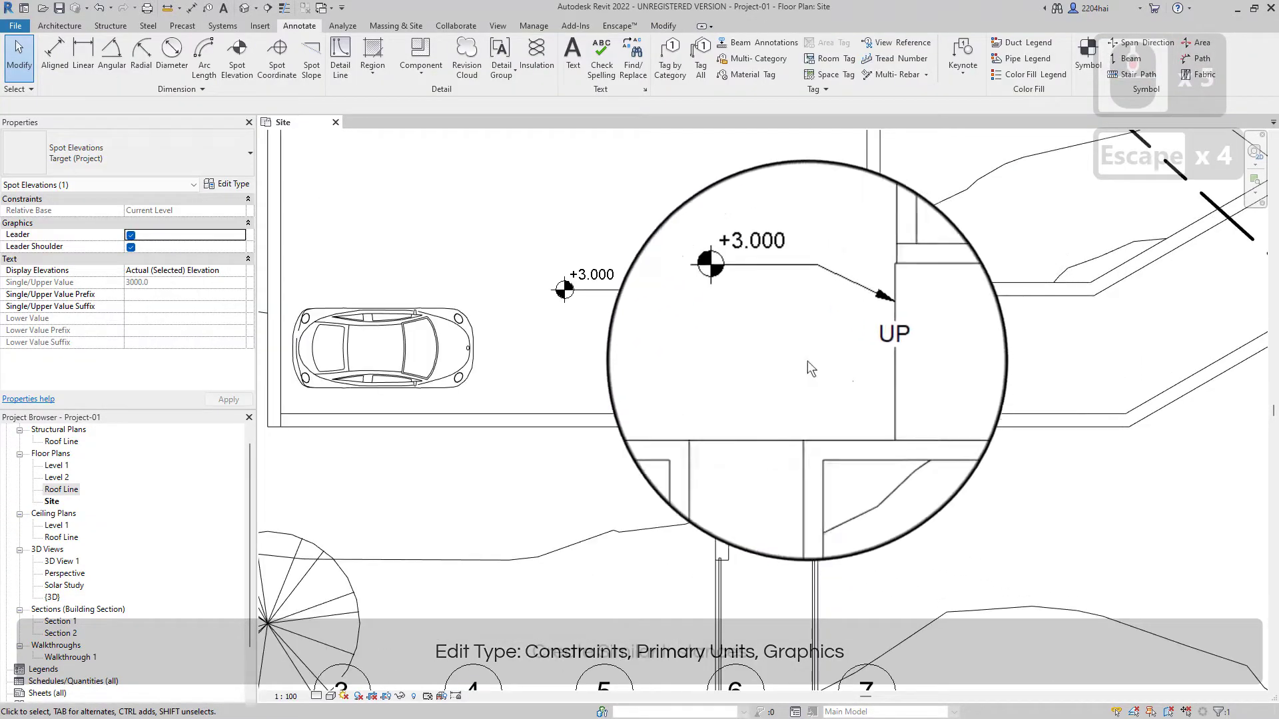
left_click(581, 290)
key("c")
key("s")
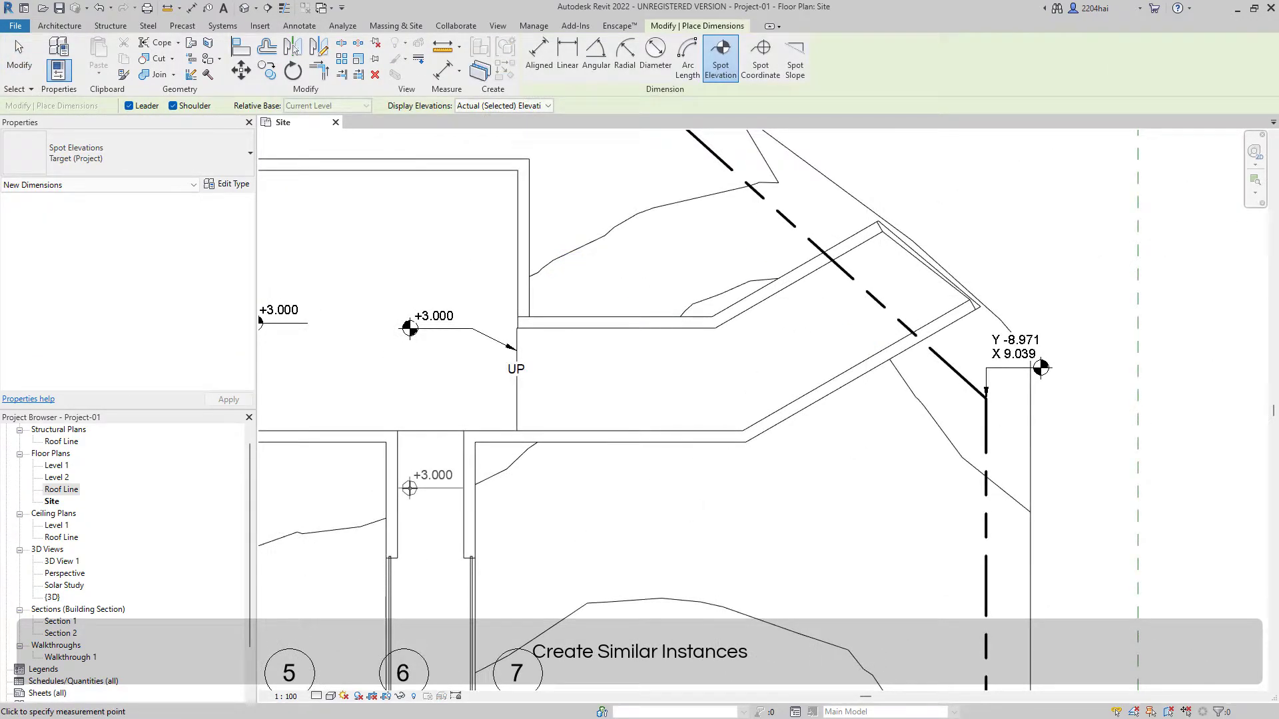
left_click(409, 489)
left_click(409, 488)
left_click(409, 488)
Step: Place a similar spot elevation on the open terrace beyond the roof's left end, between grids B and C
scroll(659, 326, "down", 7)
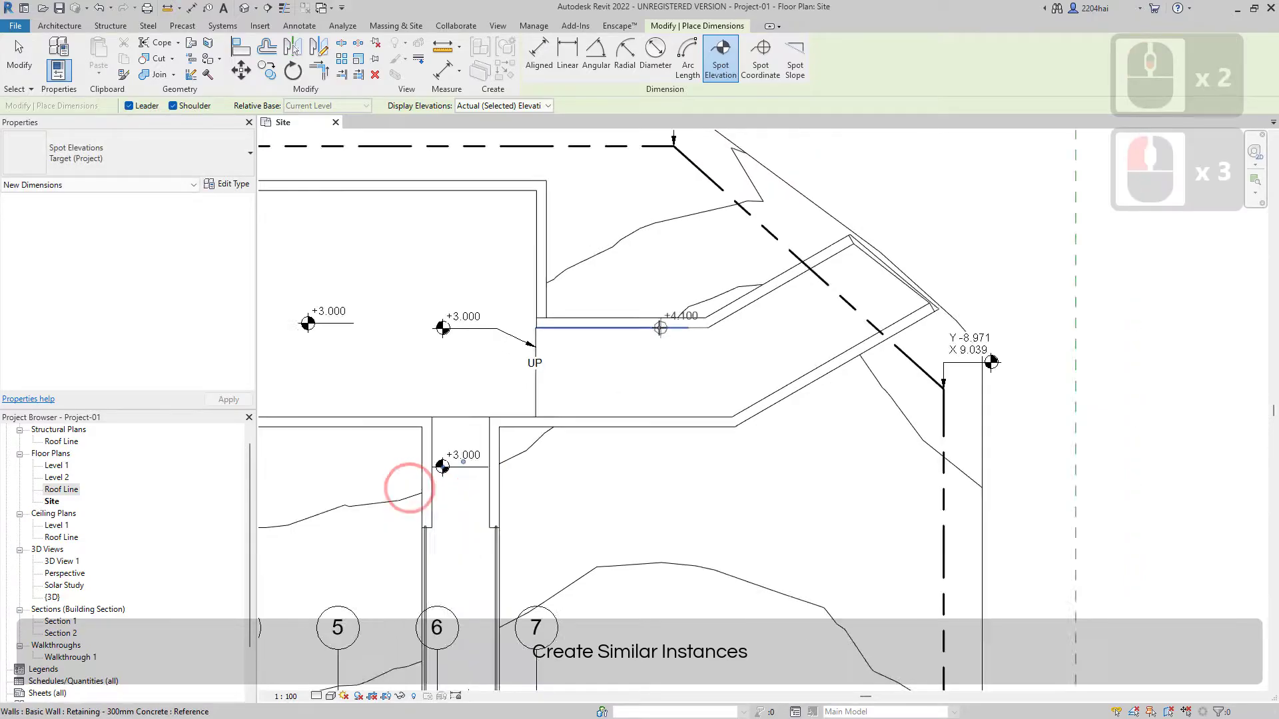
scroll(660, 327, "down", 2)
scroll(367, 536, "up", 4)
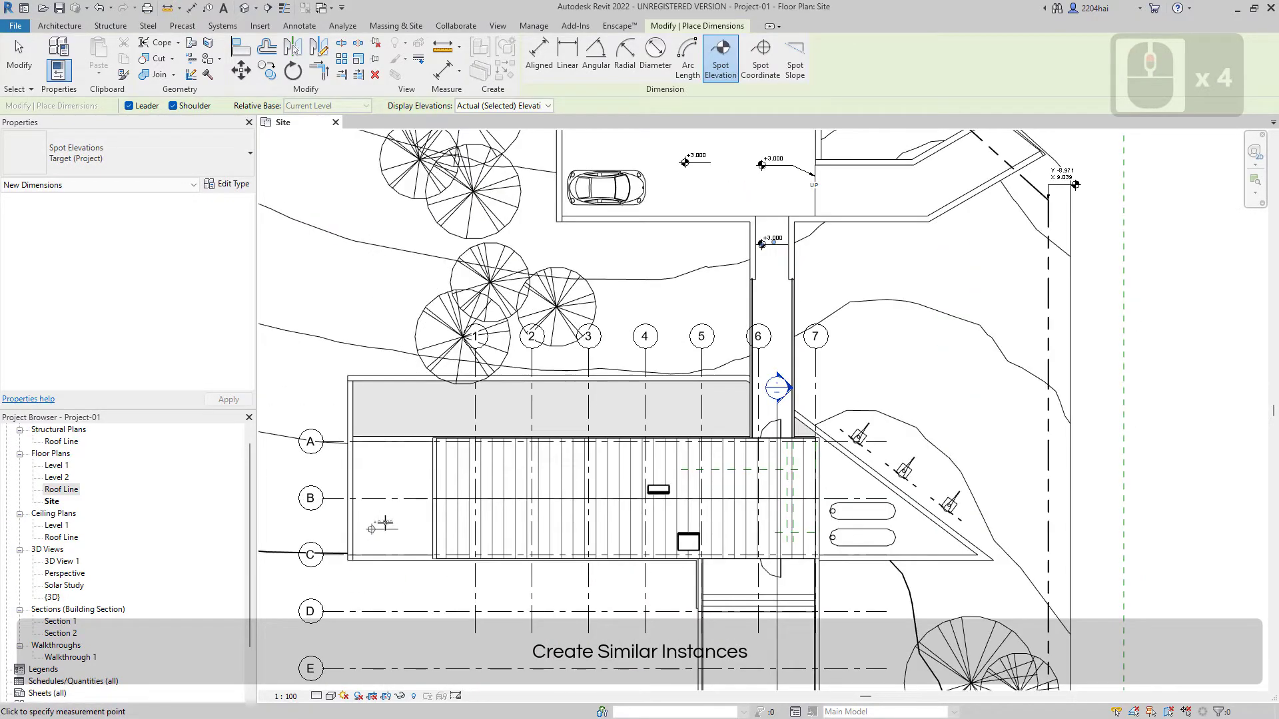
left_click(385, 522)
left_click(385, 522)
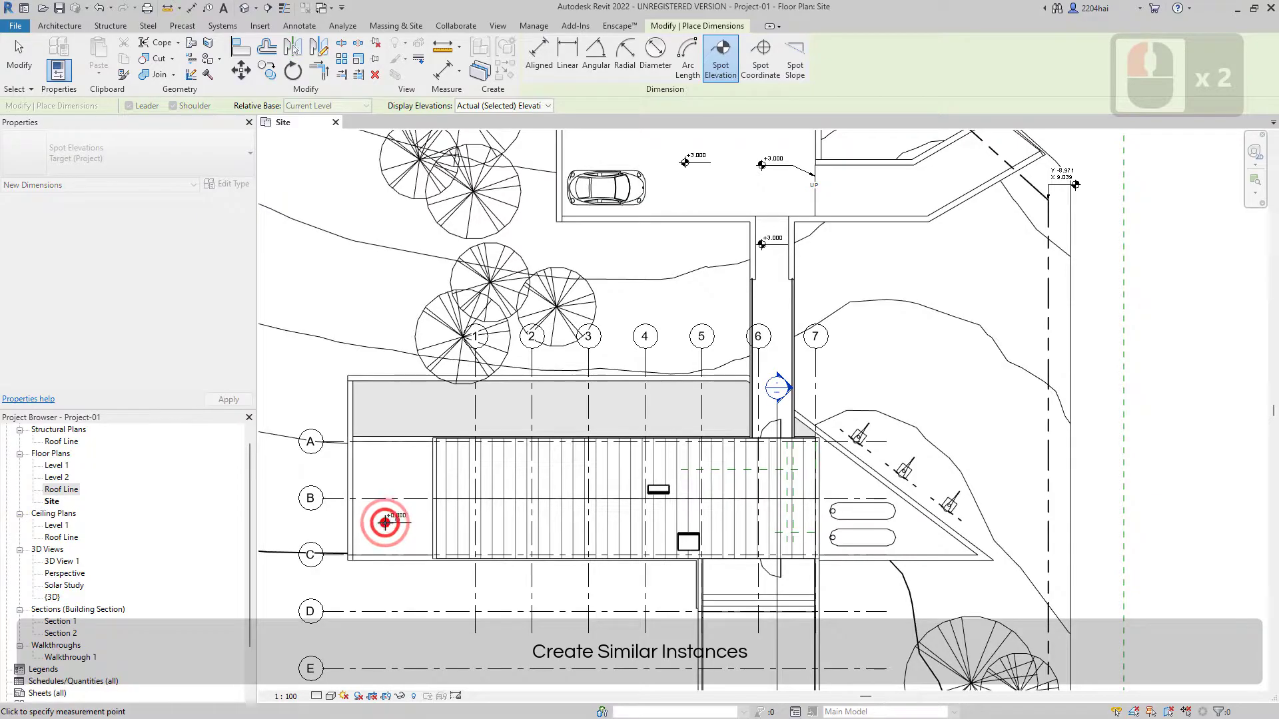
left_click(385, 522)
Step: Place a similar spot elevation on the triangular terrace, beside the lower of the two rounded elongated shapes
scroll(887, 528, "up", 4)
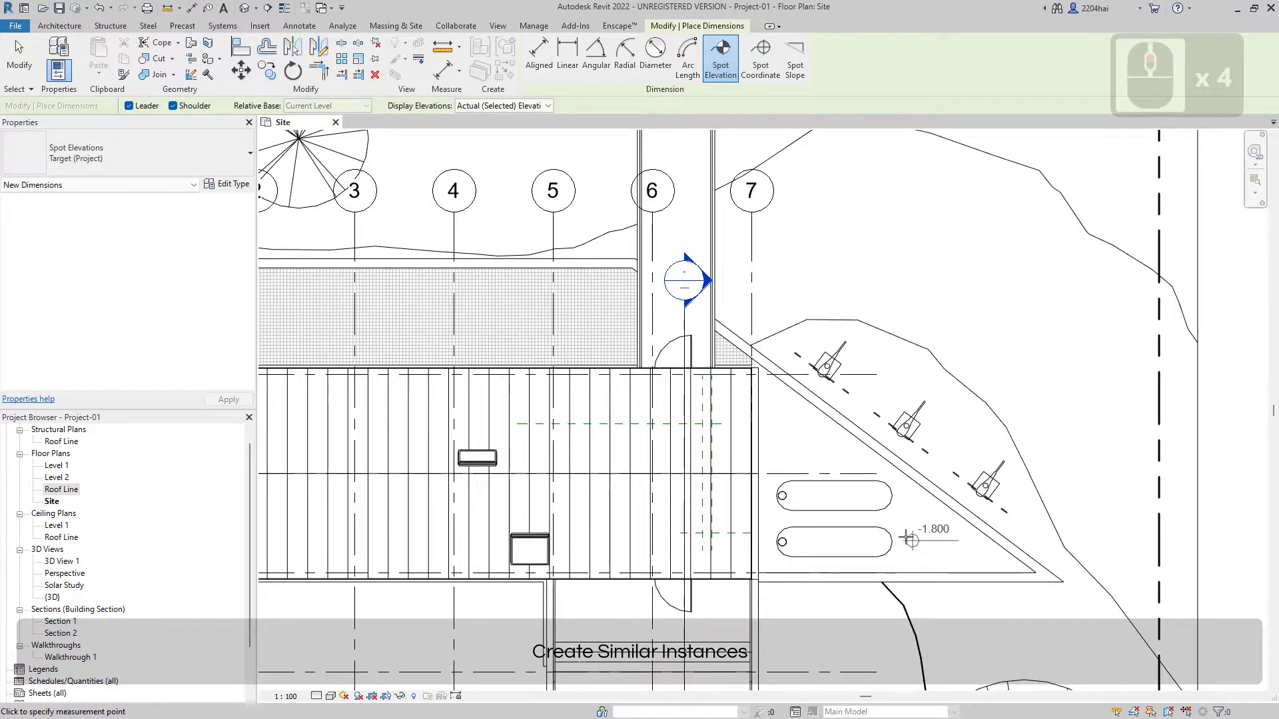
left_click(912, 540)
left_click(912, 540)
left_click(912, 539)
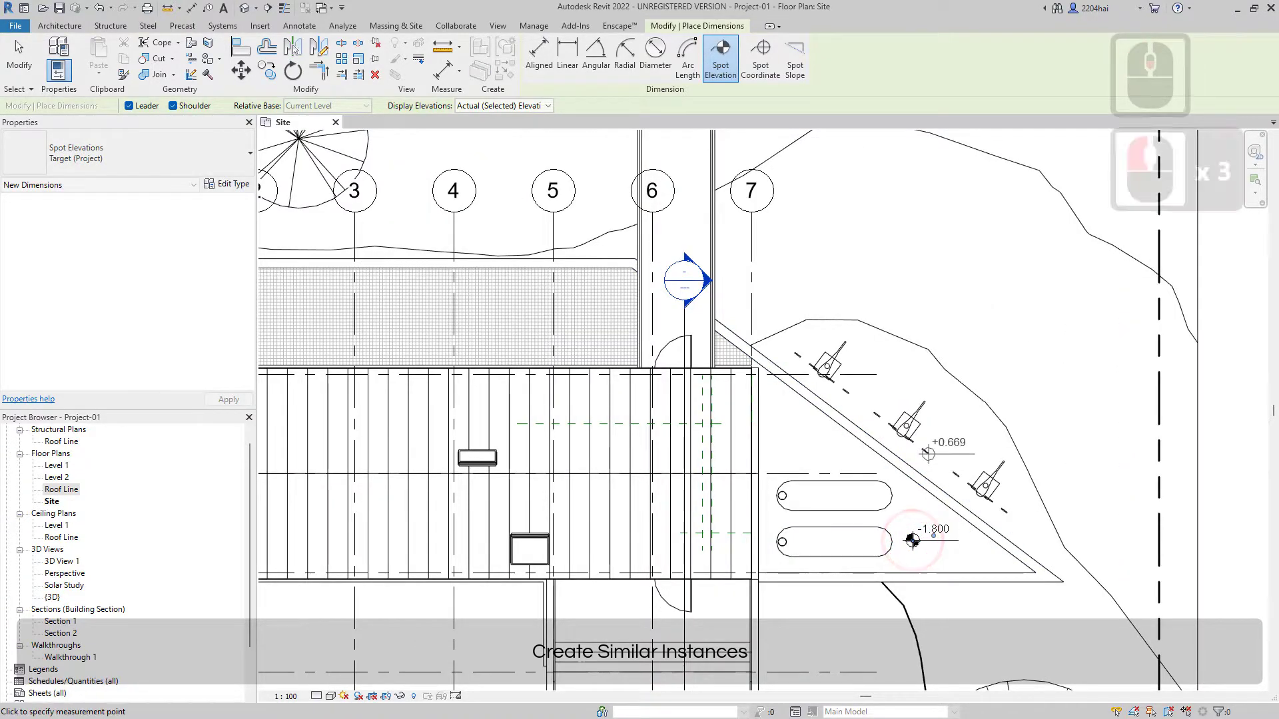
Step: Place a similar spot elevation on the landing between the main roof's lower edge and the steps
scroll(911, 540, "down", 6)
scroll(786, 476, "up", 6)
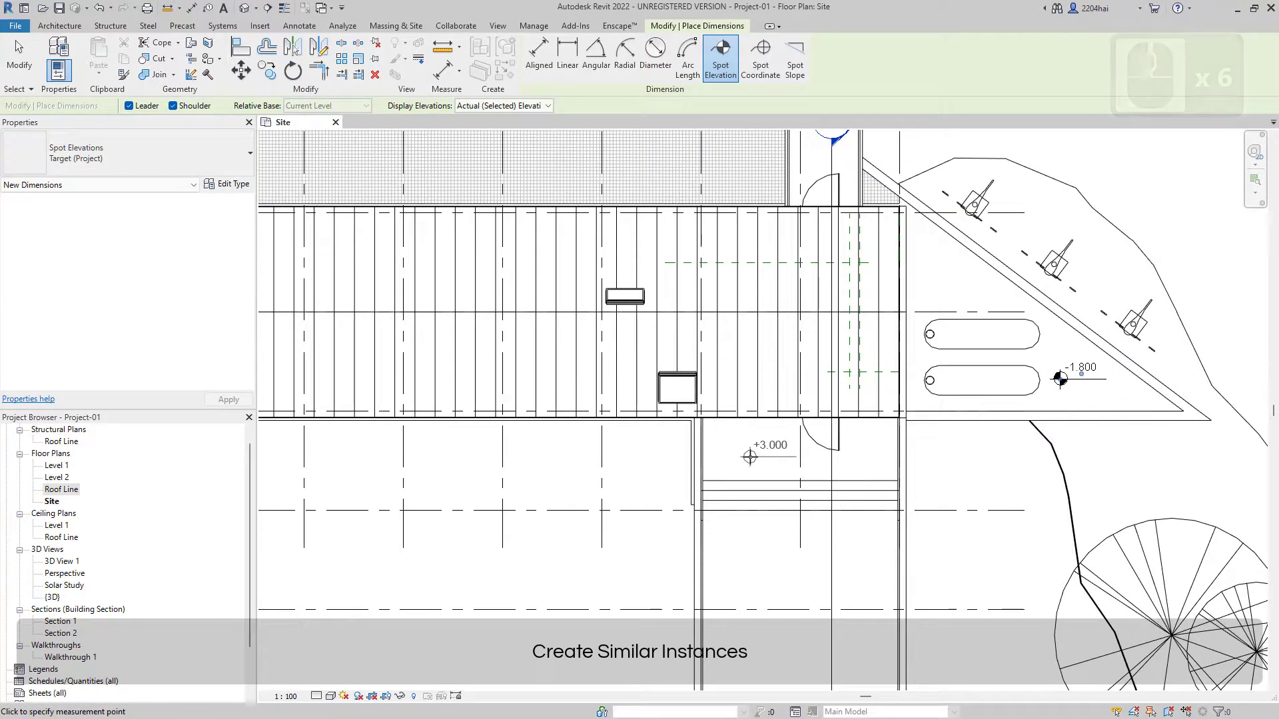
left_click(750, 457)
left_click(751, 457)
left_click(750, 457)
Step: Place a similar spot elevation on the surface below the steps, between grids D and E
scroll(772, 469, "down", 5)
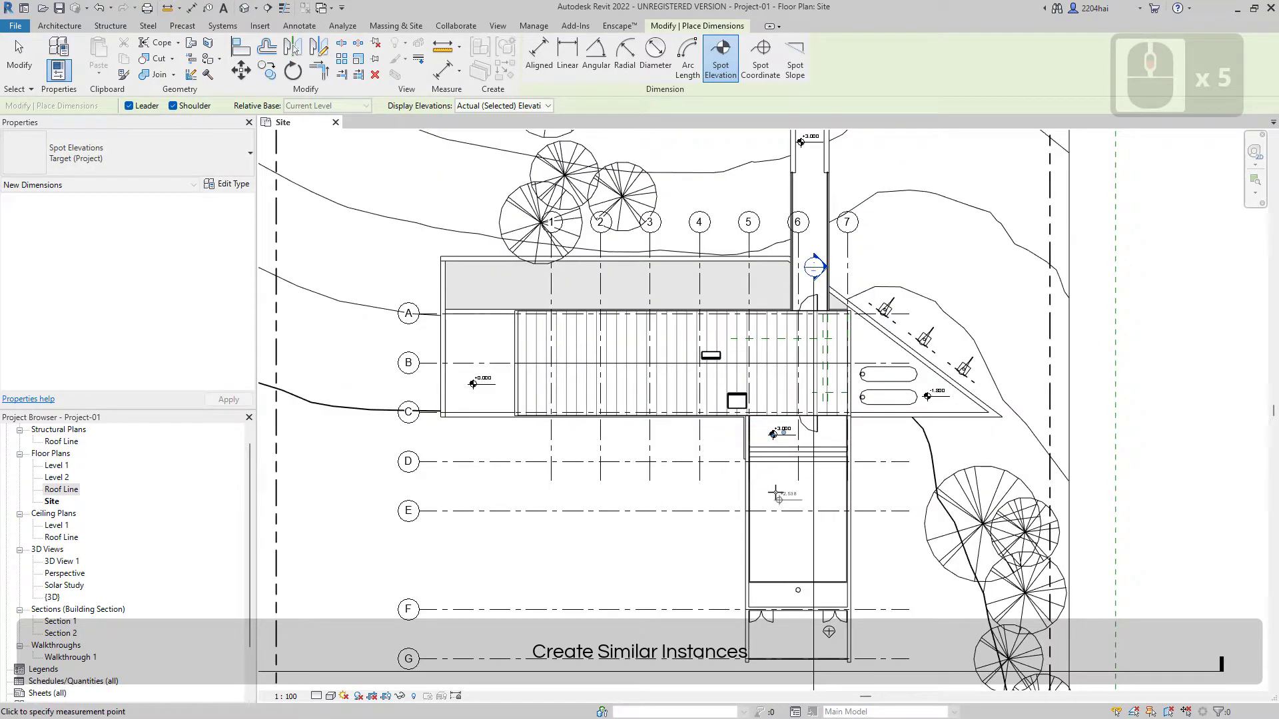
left_click(775, 492)
left_click(774, 491)
left_click(775, 492)
Step: Place a similar spot elevation in the lowest bay between grids F and G, and end the placement
scroll(776, 639, "up", 4)
left_click(776, 636)
left_click(776, 636)
key("Escape")
key("Escape")
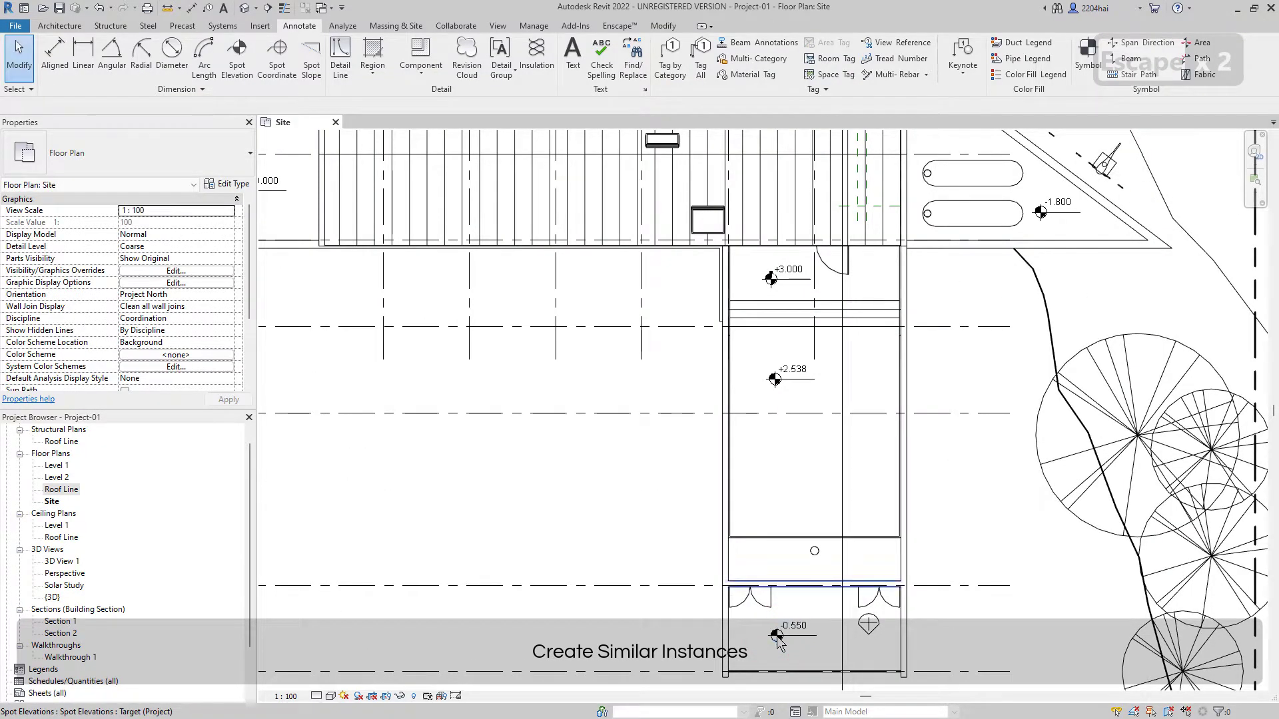
Step: Set the spot elevation between grids D and E to display Top & Bottom Elevations
left_click(791, 379)
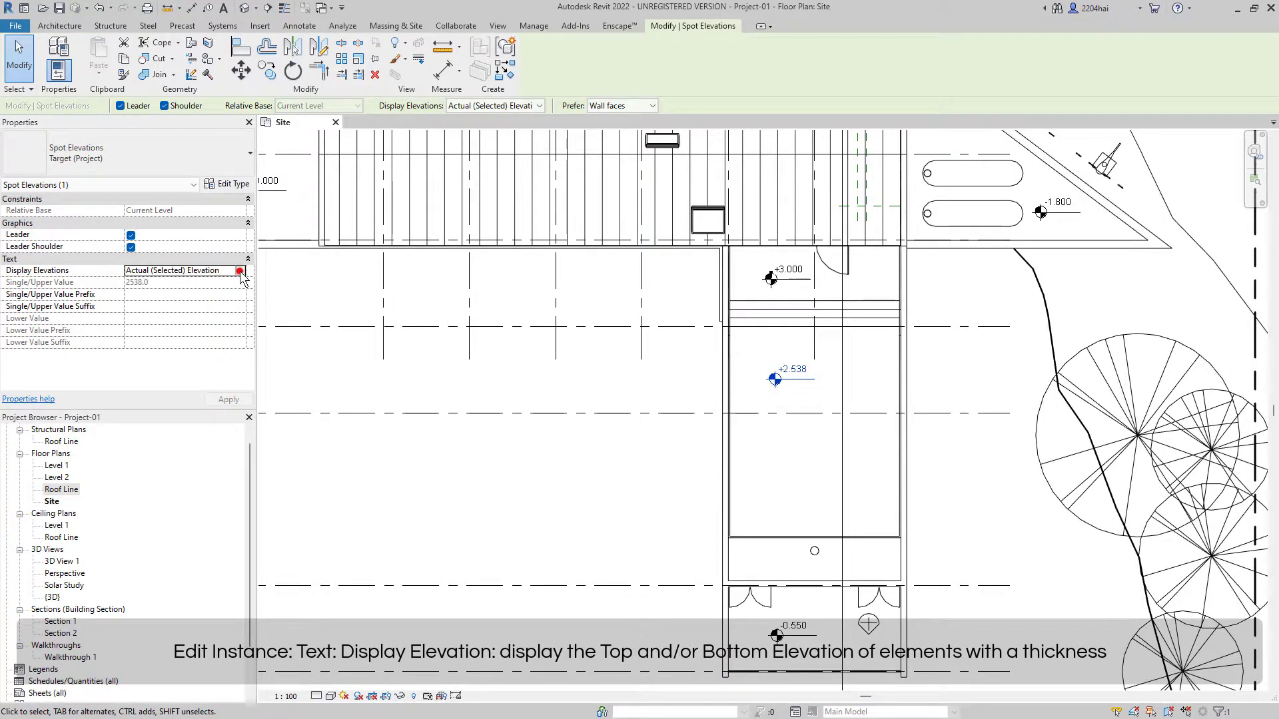
left_click(241, 272)
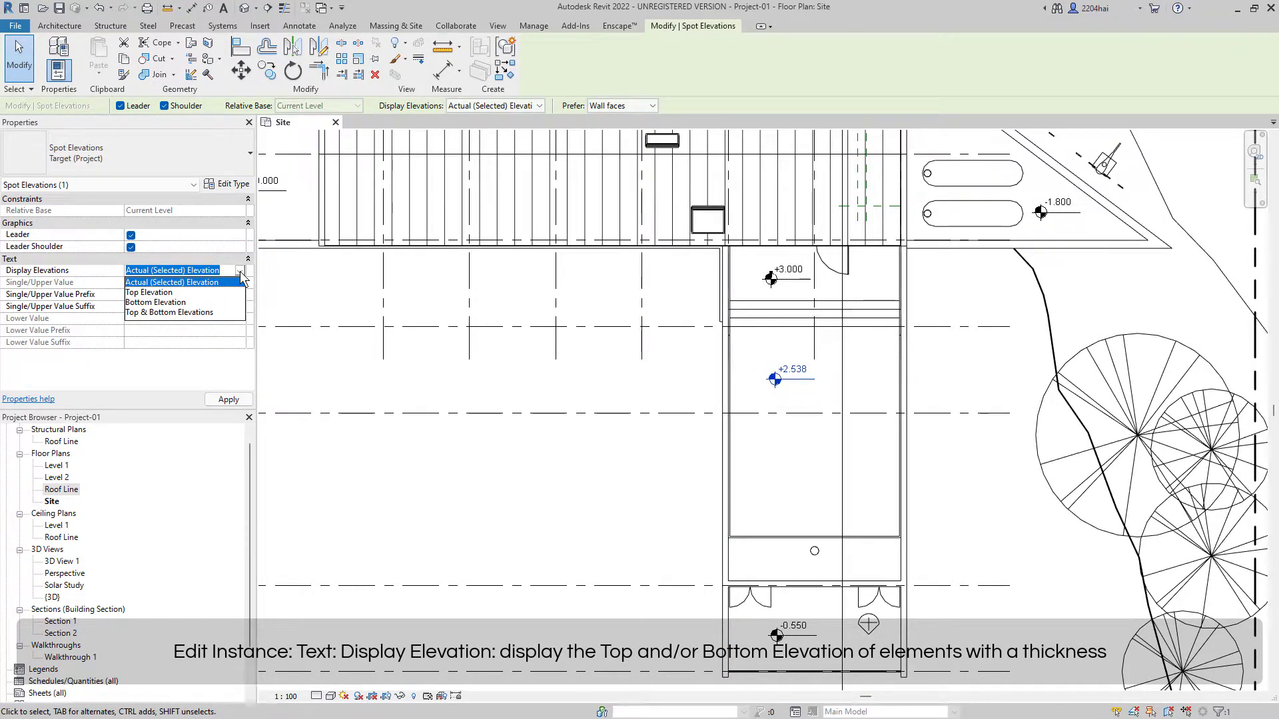
left_click(214, 303)
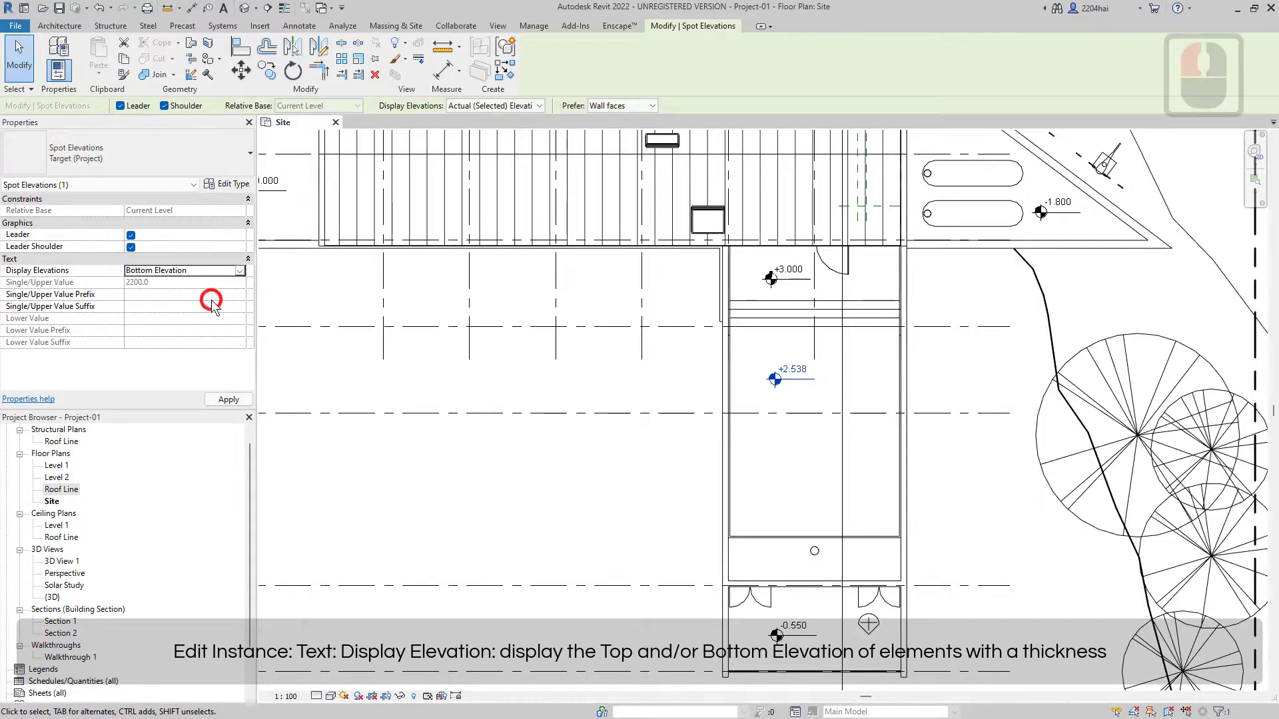
left_click(241, 271)
left_click(173, 312)
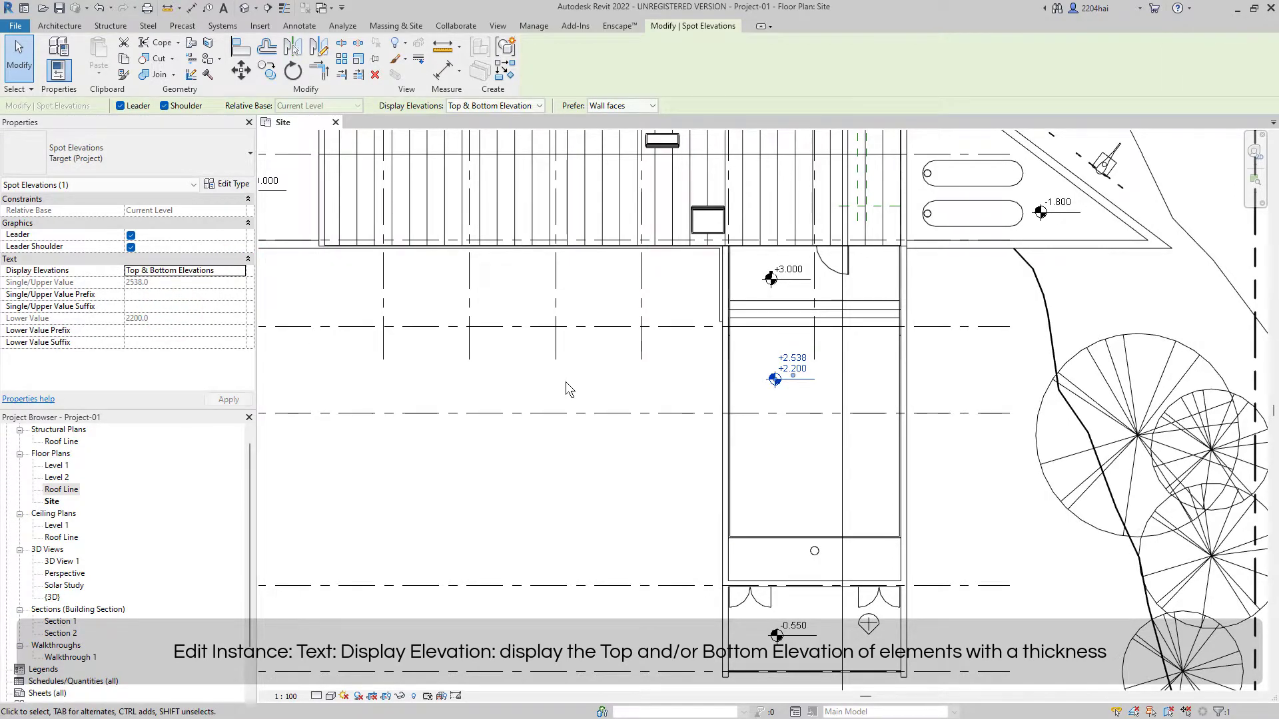
Step: Move the text of that spot elevation down so its two values straddle the leader shoulder, and deselect it
scroll(800, 383, "up", 5)
left_click_drag(754, 362, 761, 395)
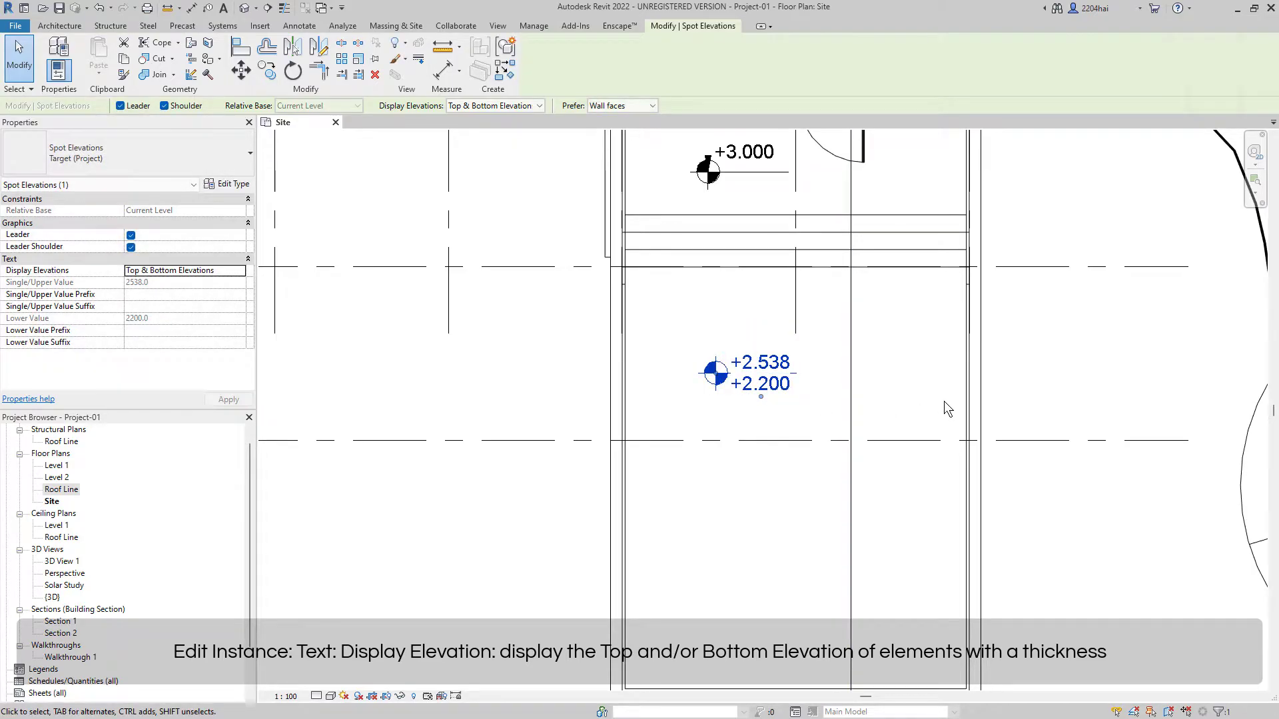
key("Escape")
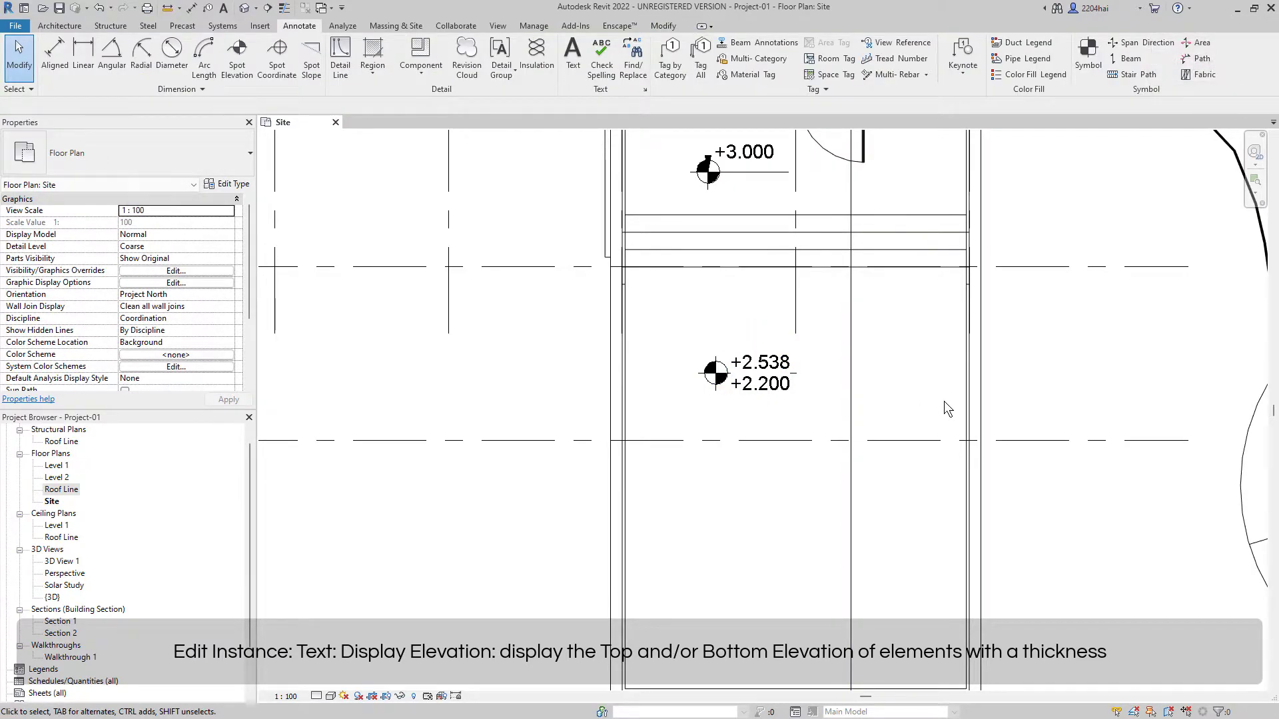
Step: Place spot slopes on the angled and straight sections of the entrance ramp leading to the parking deck
scroll(562, 381, "down", 10)
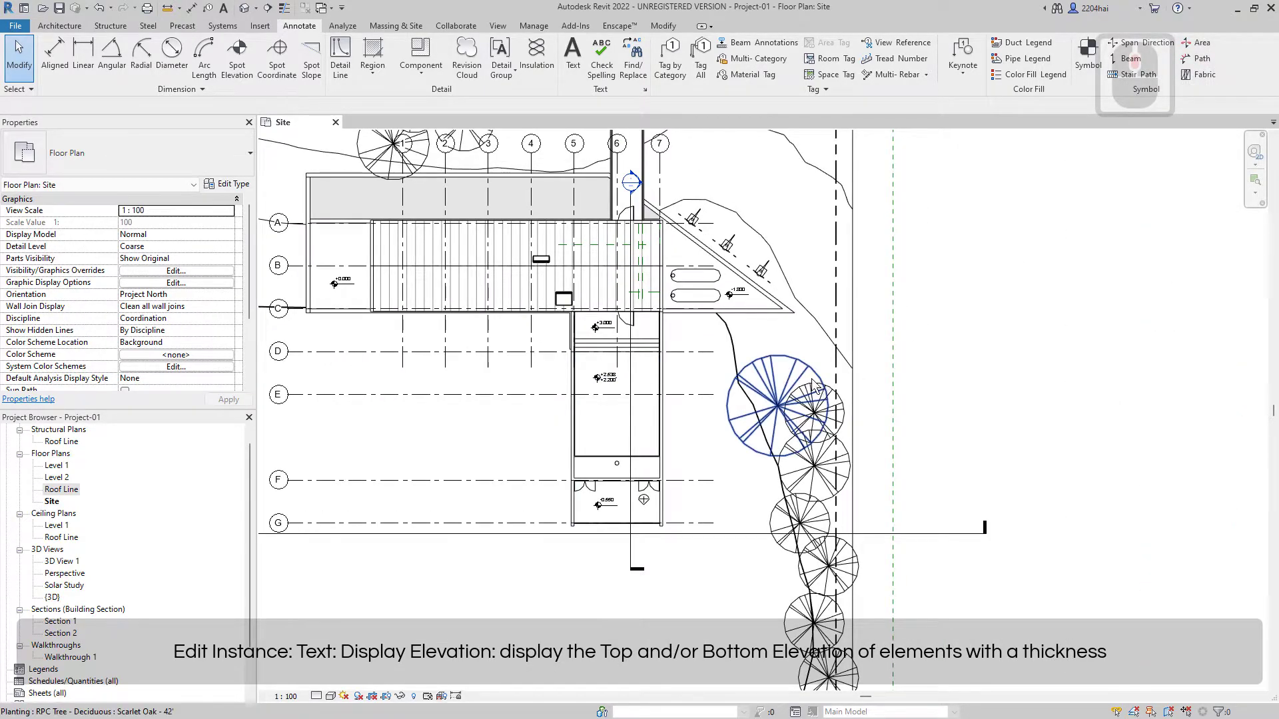
scroll(794, 385, "down", 5)
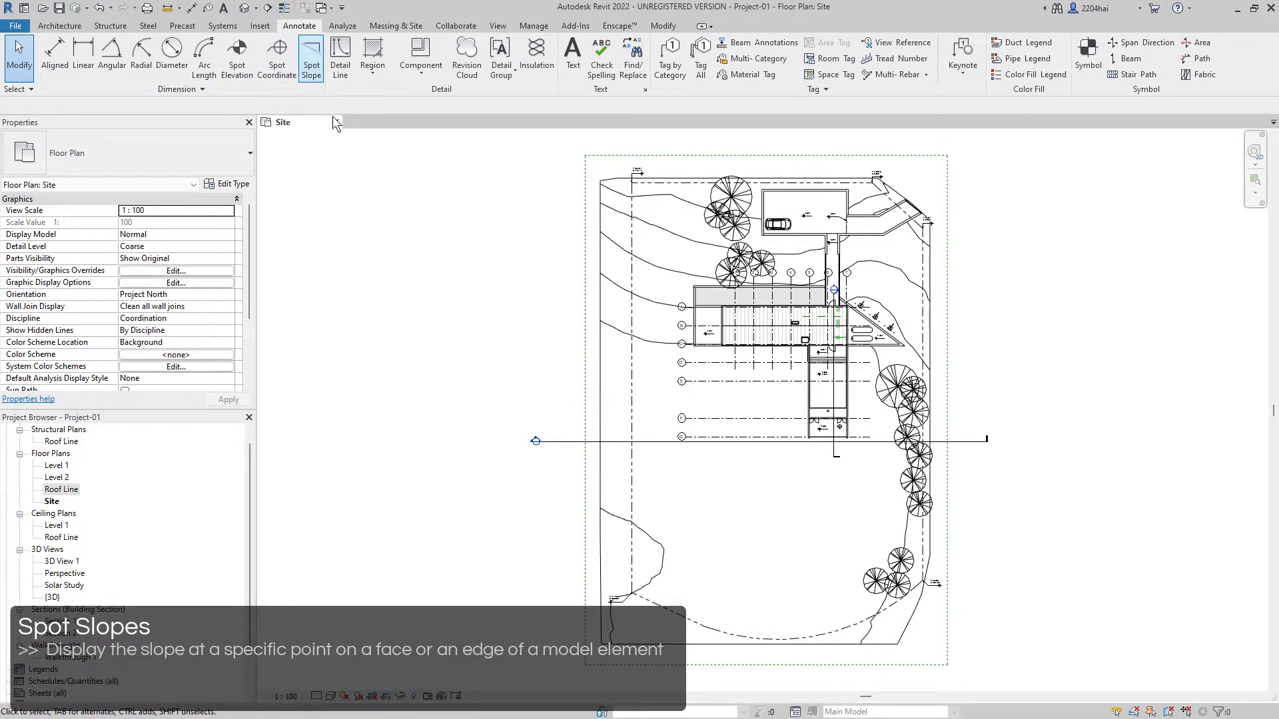
left_click(306, 67)
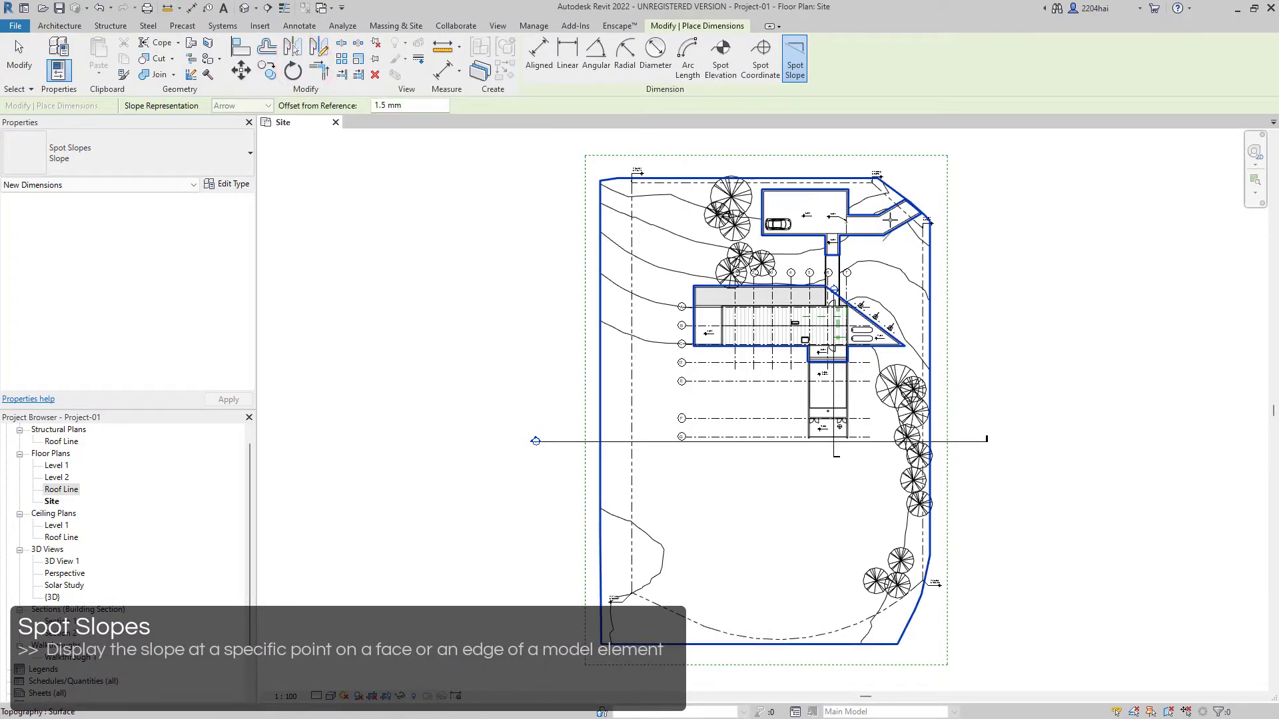
scroll(891, 220, "up", 4)
scroll(891, 219, "up", 12)
scroll(909, 203, "down", 5)
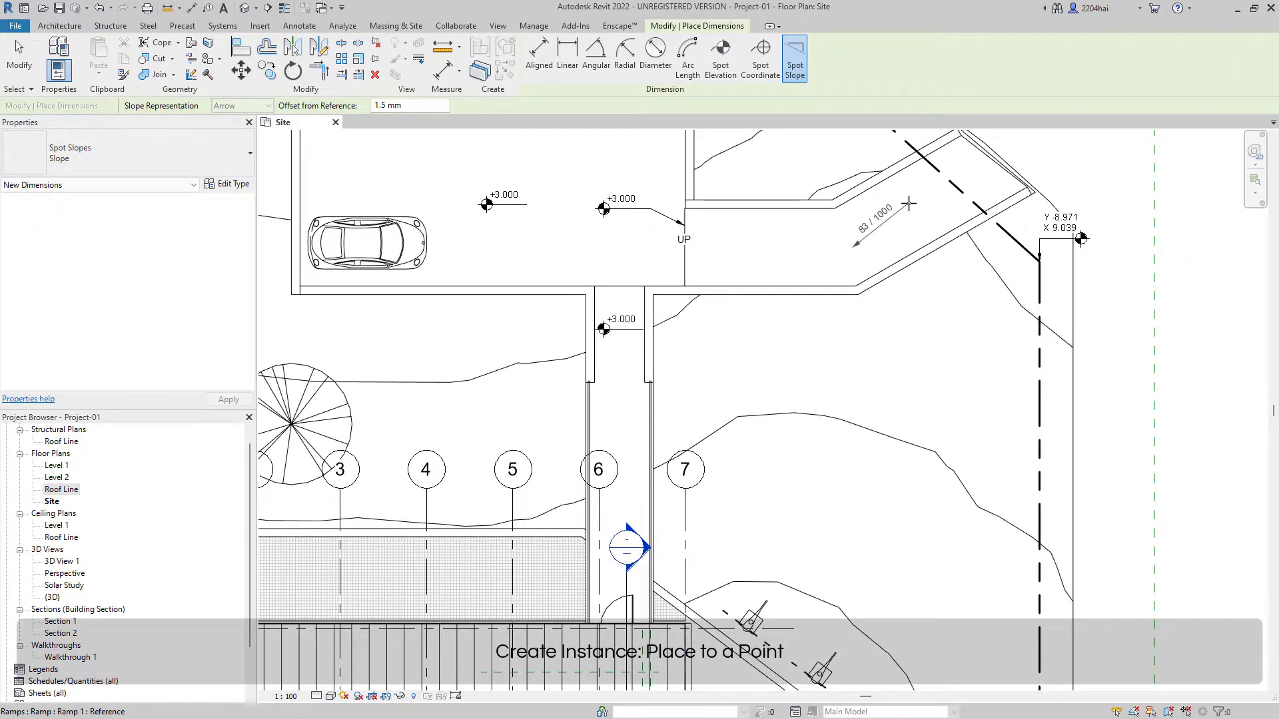
left_click(907, 204)
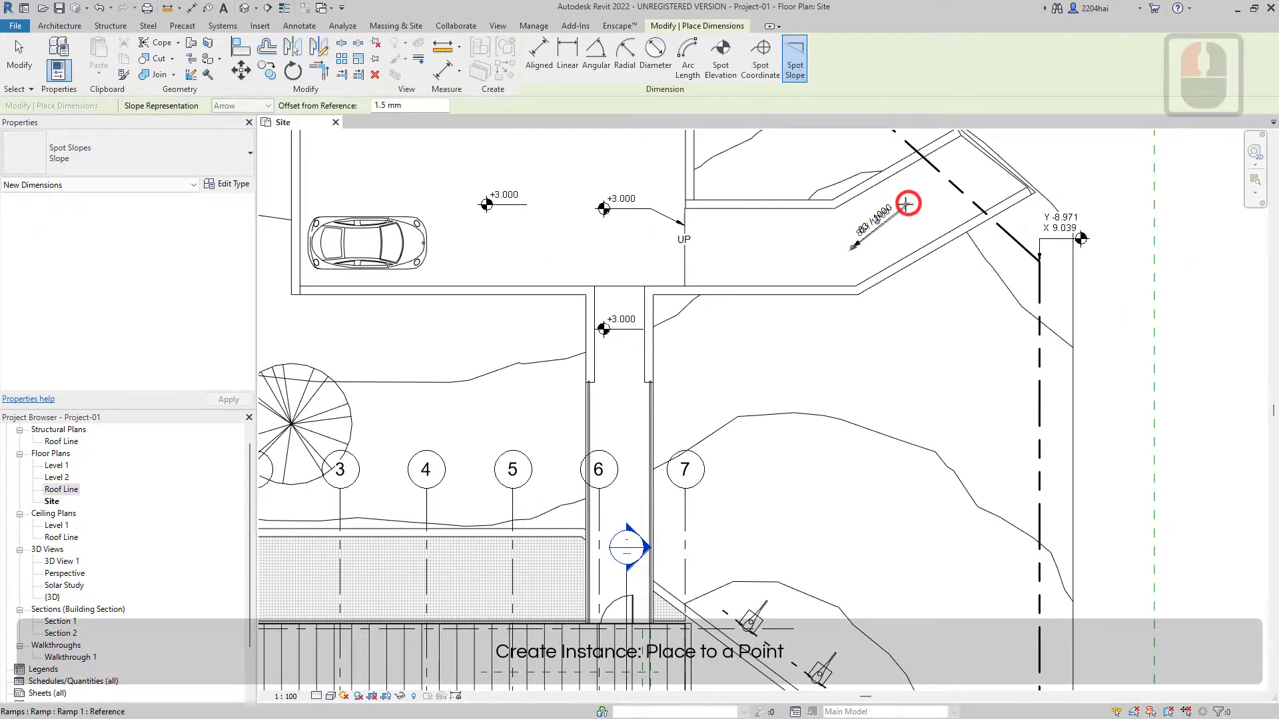
left_click(763, 250)
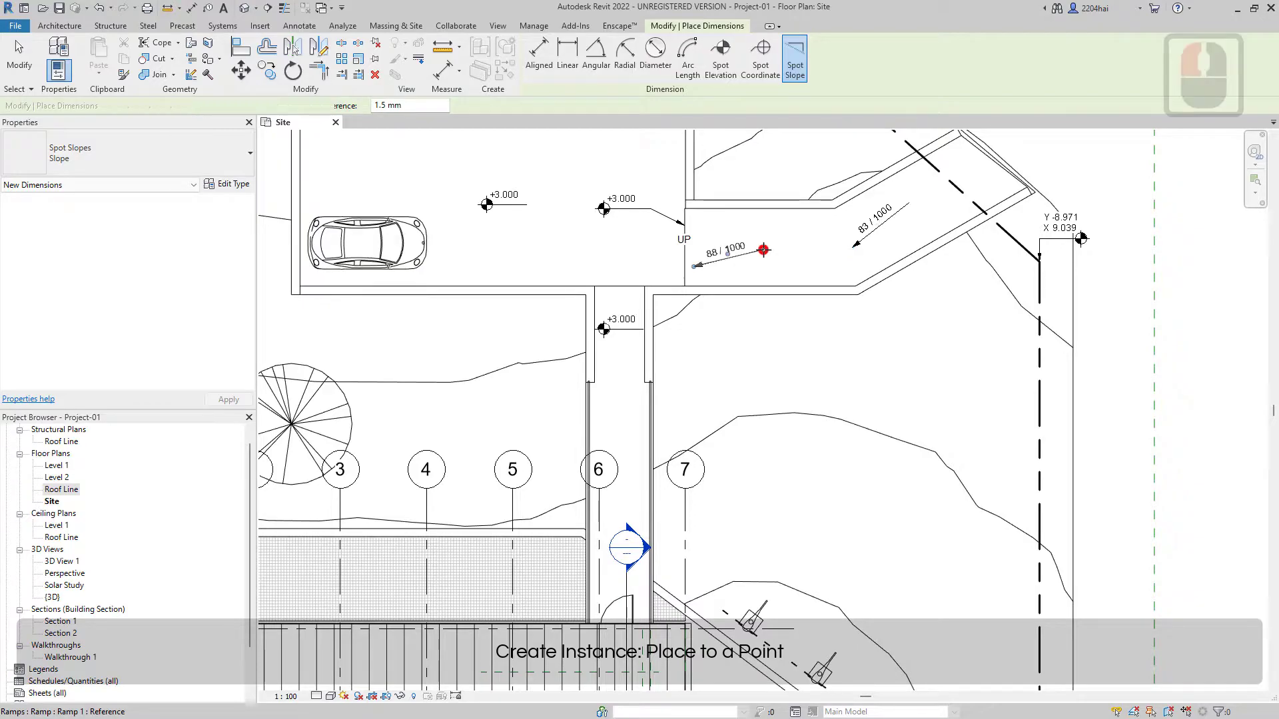
Step: Place two spot slopes on the topography below the ramp, one on each side of the contour line, and end the placement
left_click(790, 334)
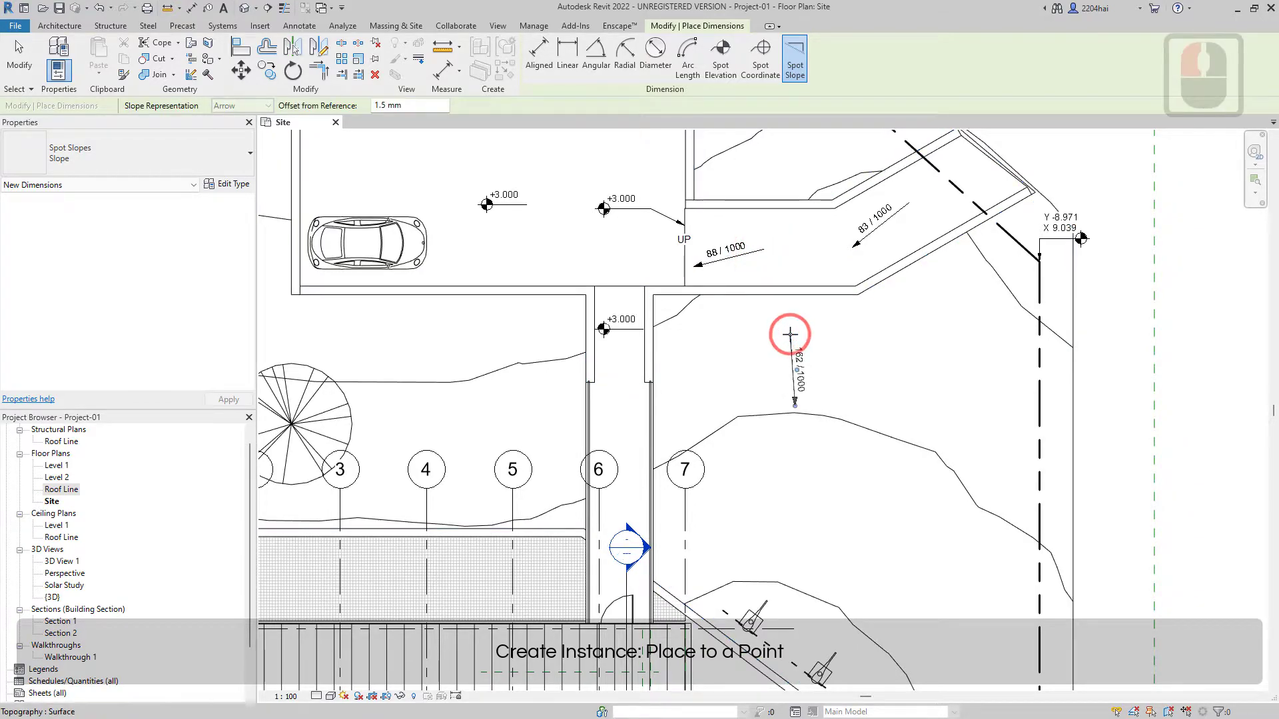
left_click(806, 472)
key("Escape")
key("Escape")
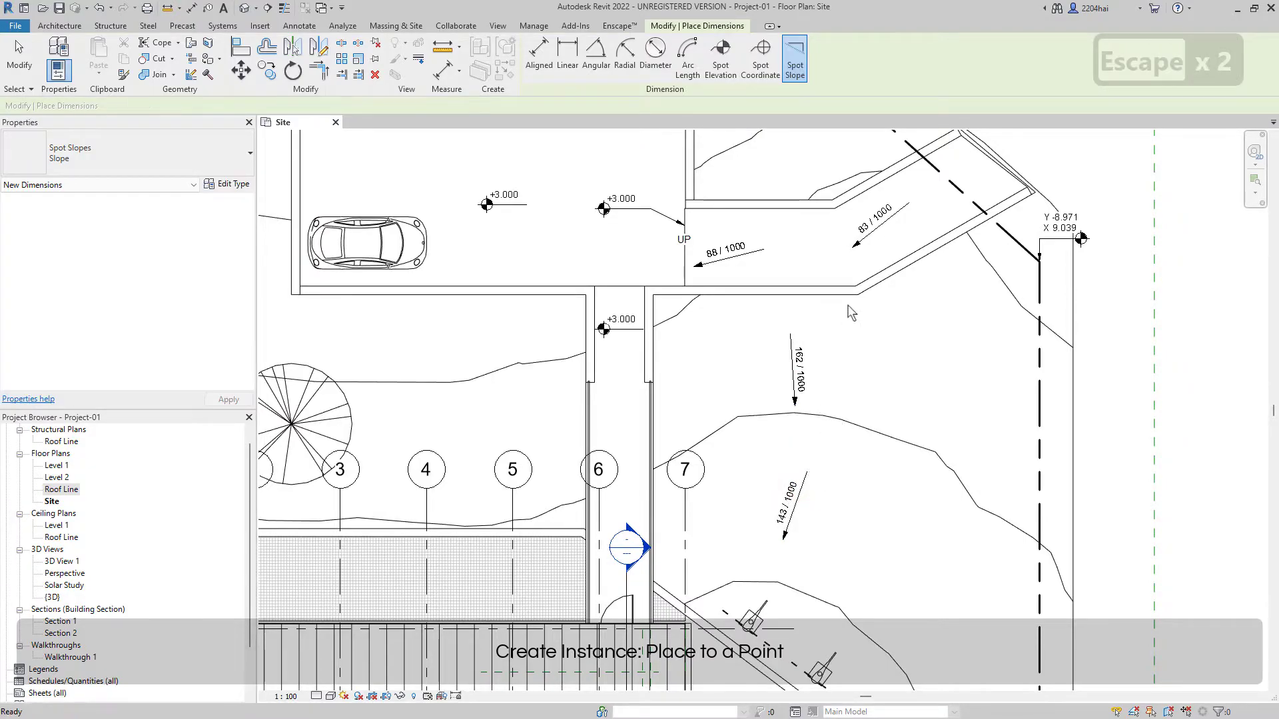
Step: In the spot slope type's primary units format, leave project settings unused and set the units to 1 : Ratio
left_click(862, 243)
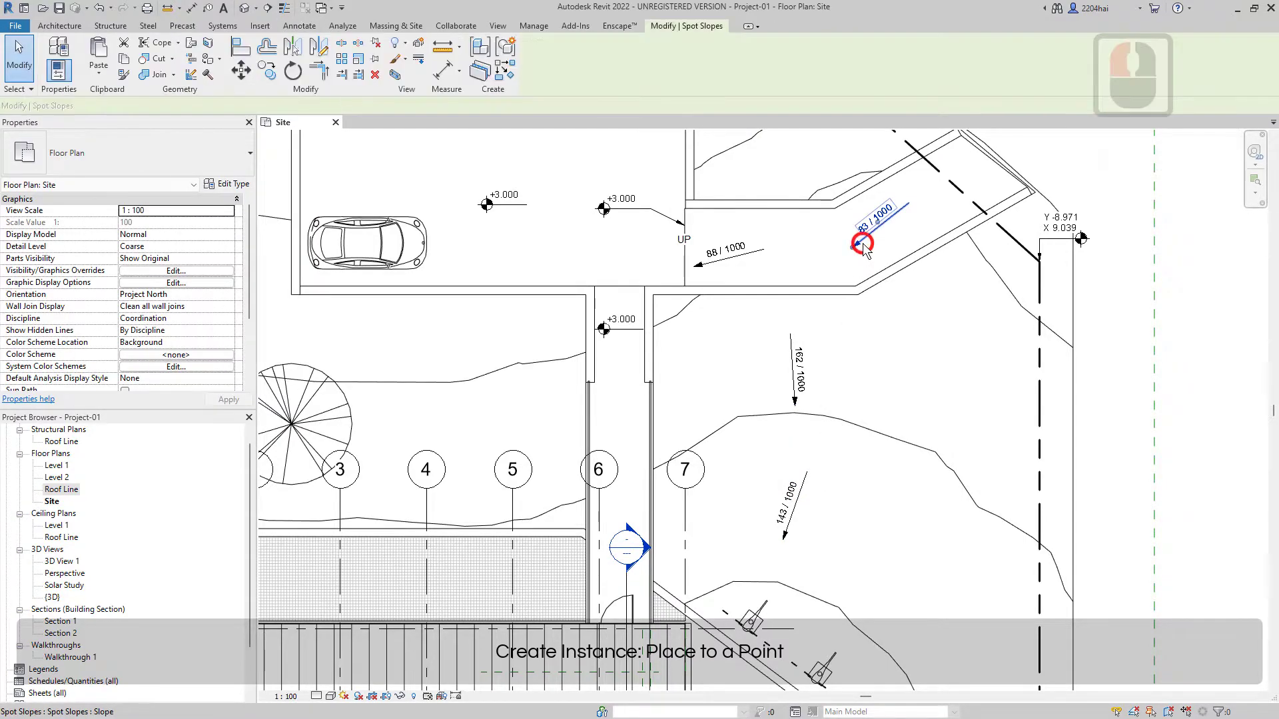
left_click(228, 184)
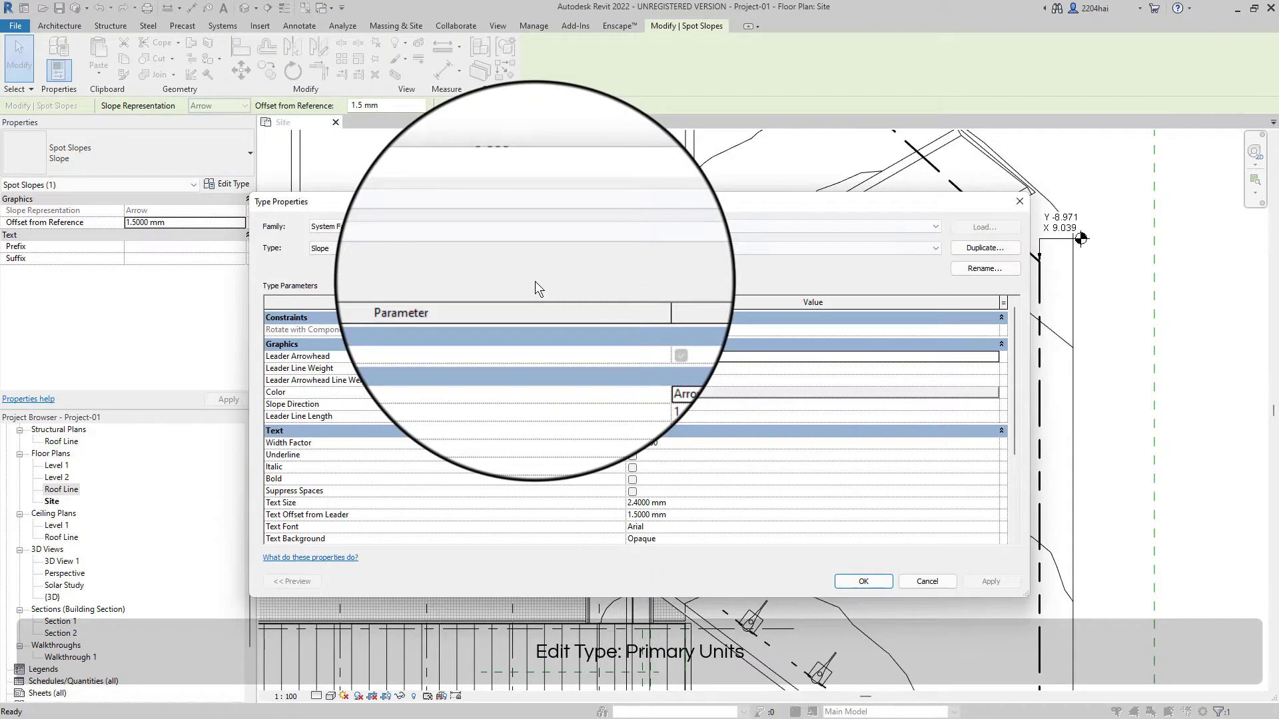
left_click(1013, 365)
left_click_drag(1013, 365, 1016, 455)
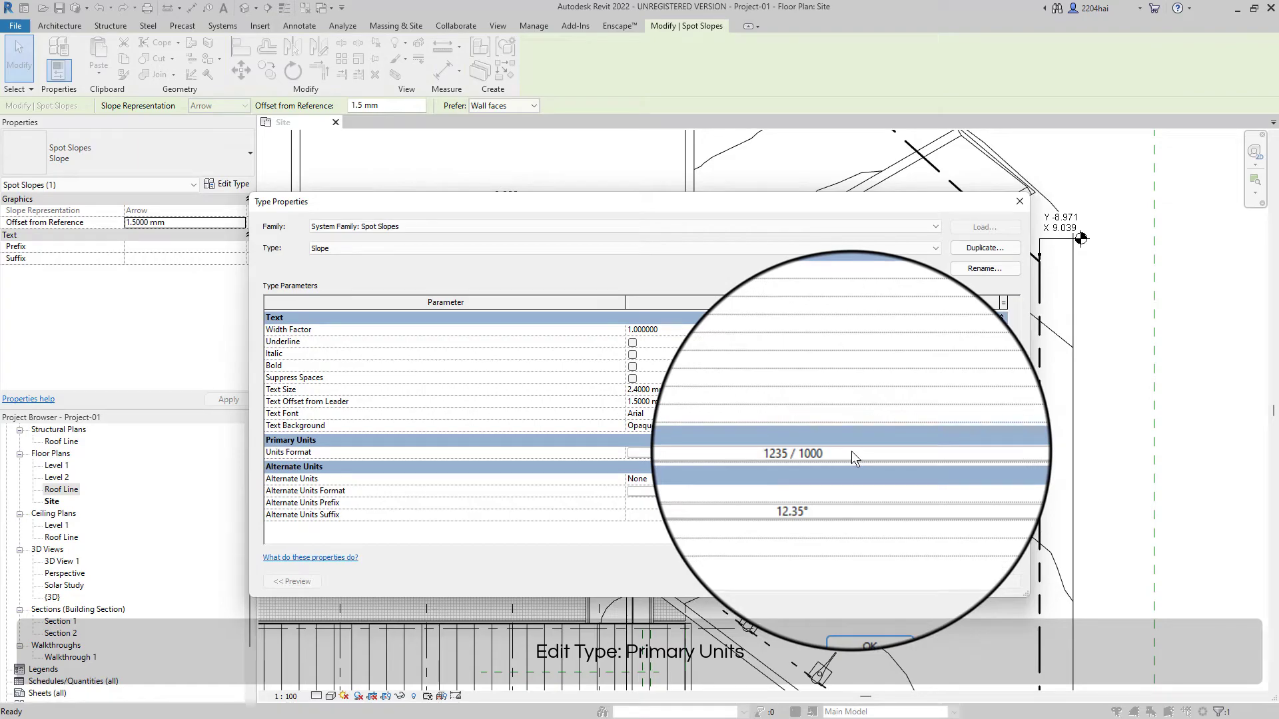
left_click(766, 453)
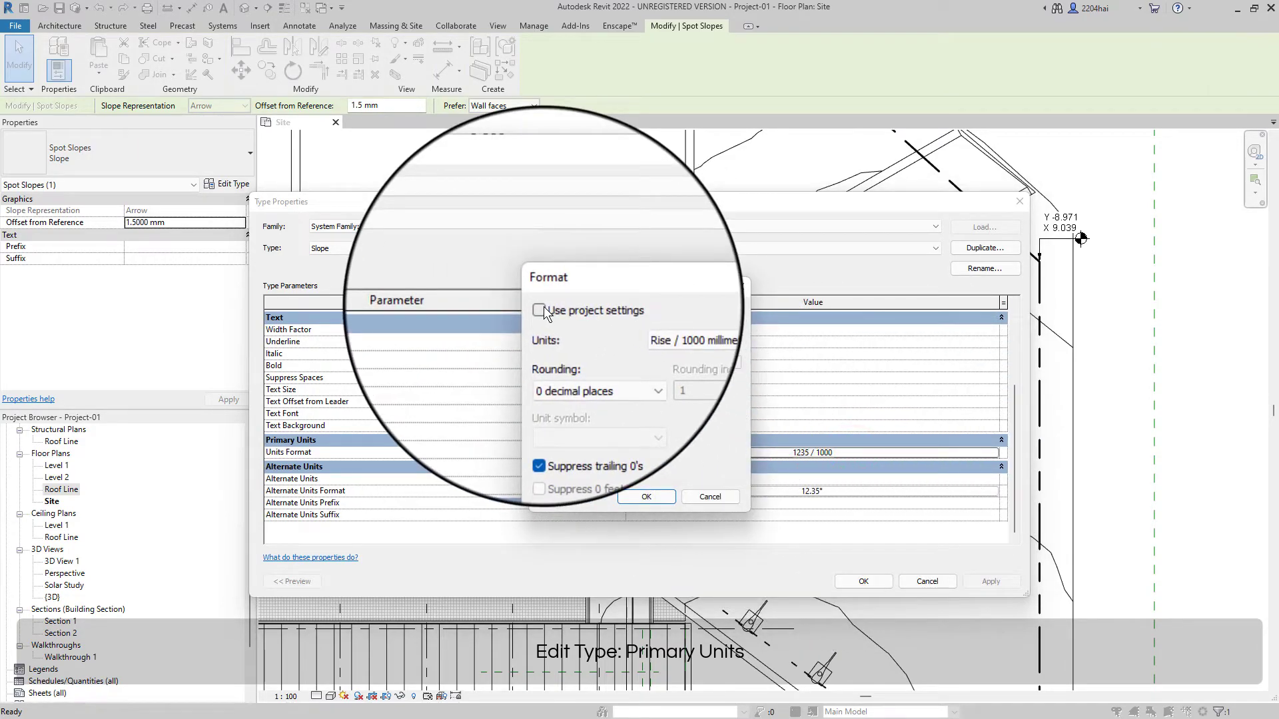
left_click(541, 309)
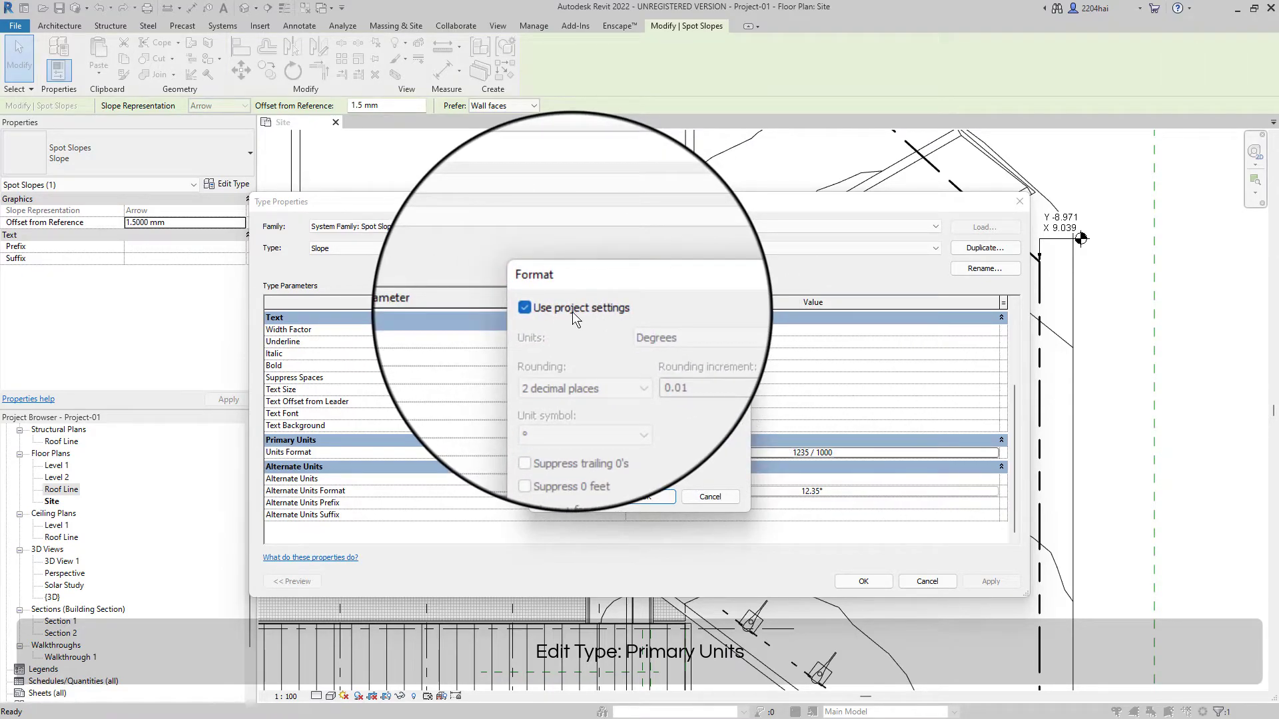
left_click(573, 312)
left_click(650, 328)
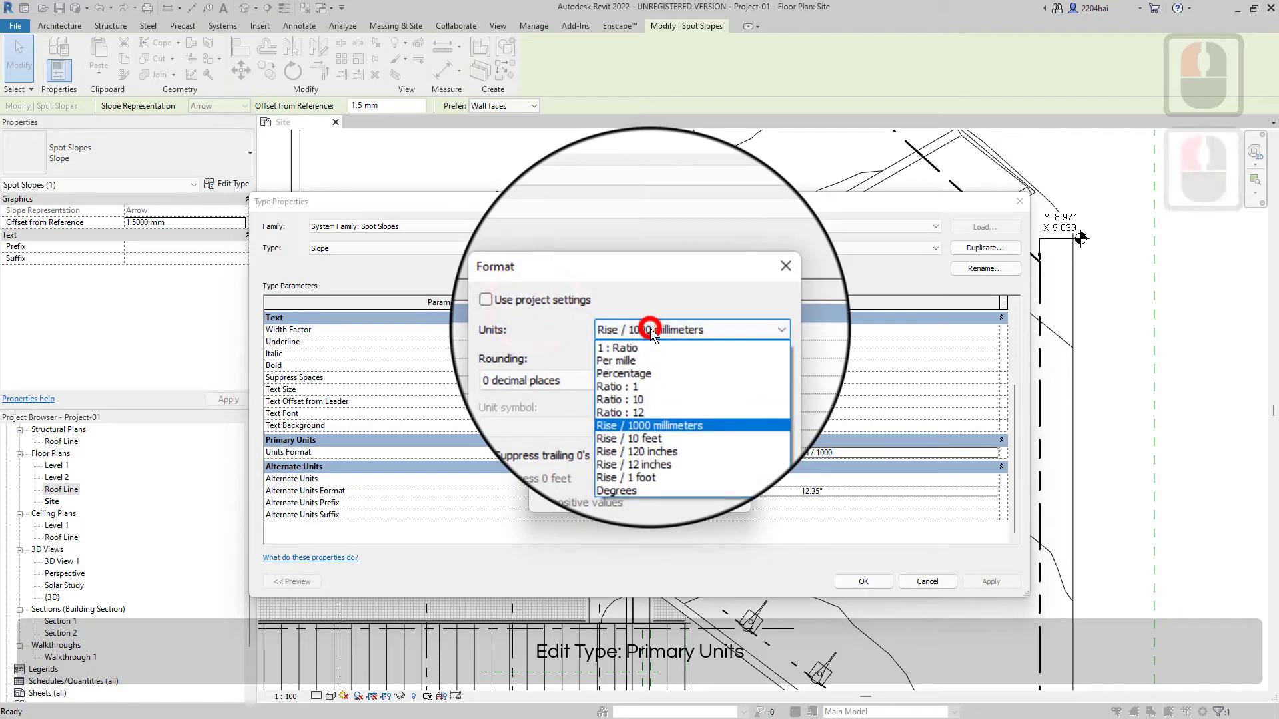
key("Home")
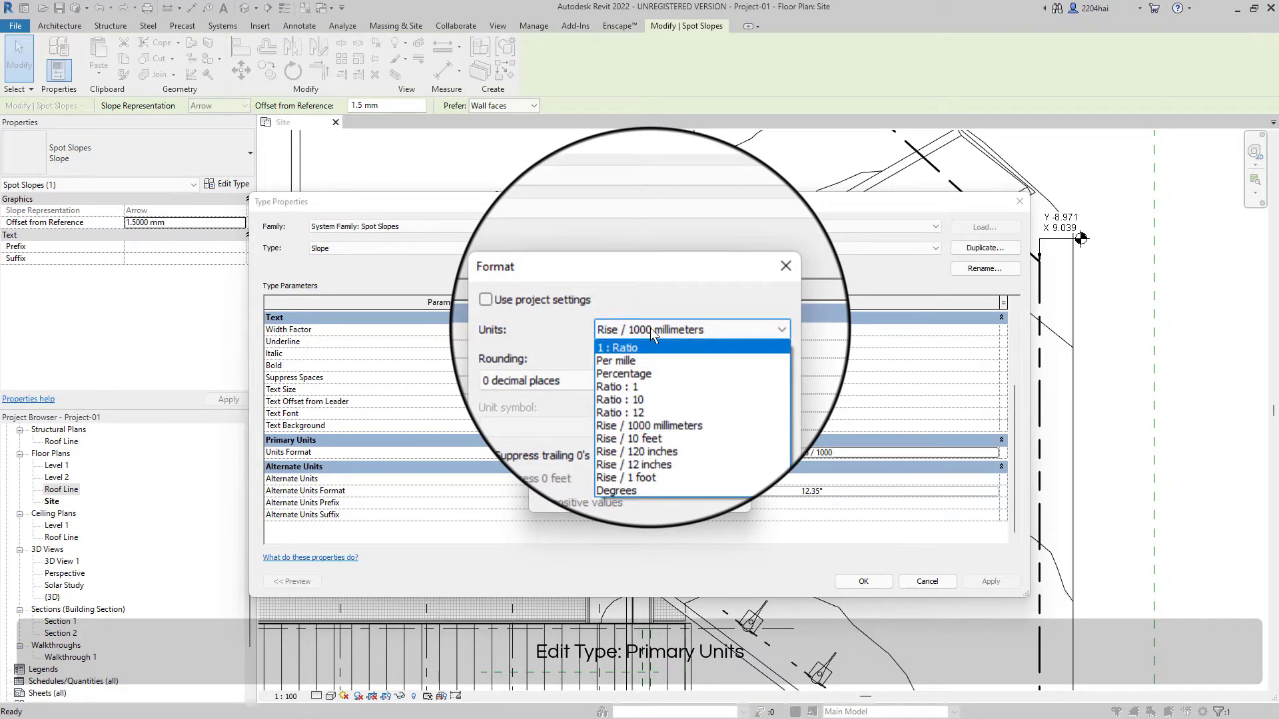
key("Down")
key("Down")
key("Down")
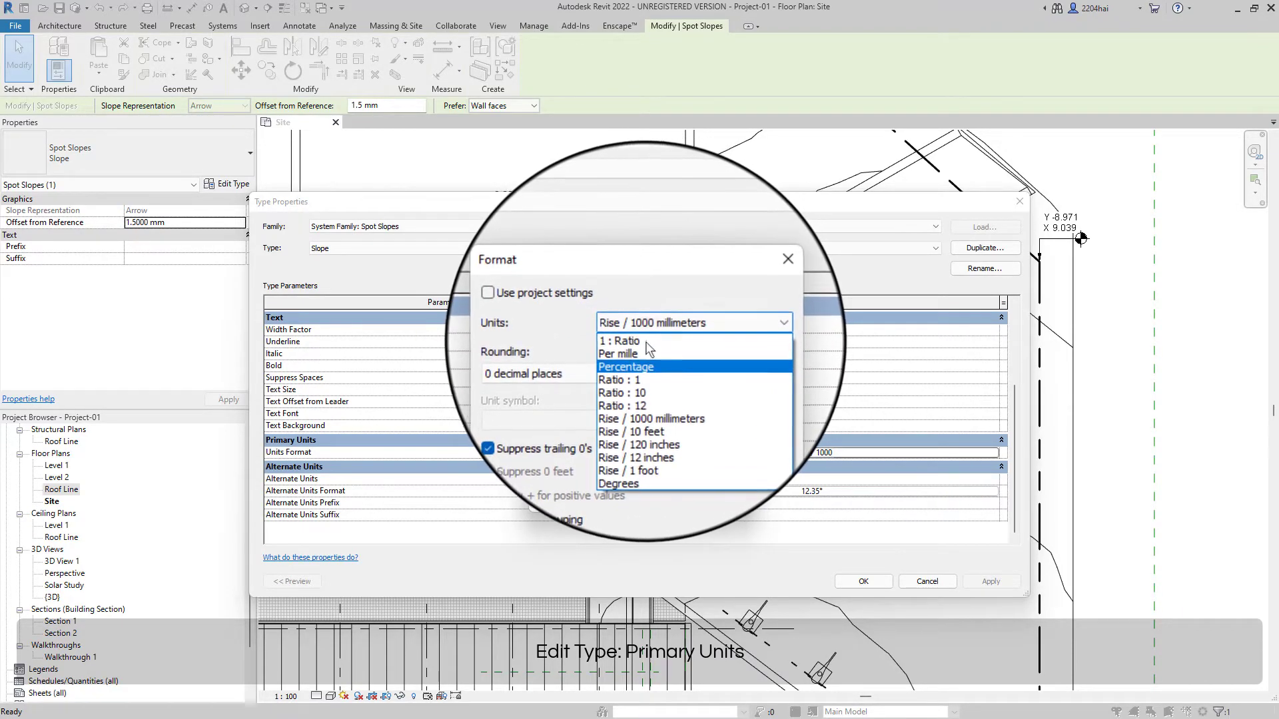
left_click(649, 343)
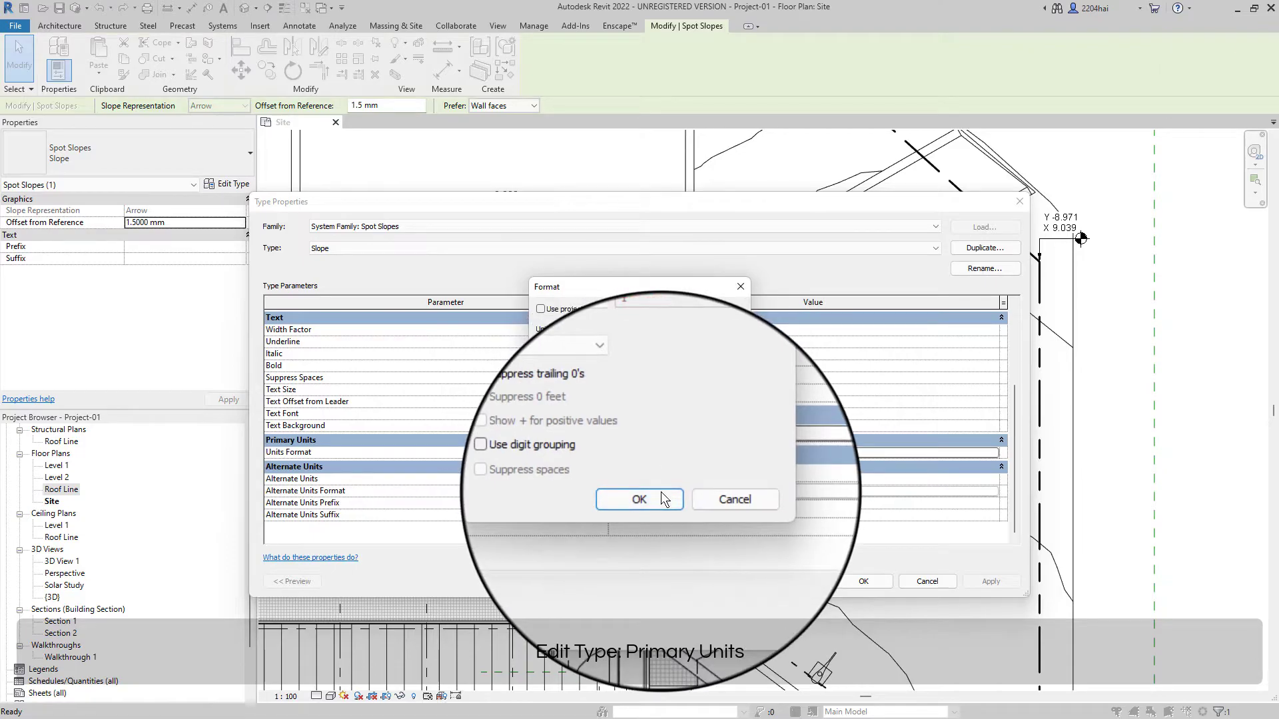
Step: Set the slope units rounding to 2 decimal places and apply the type changes
left_click(611, 363)
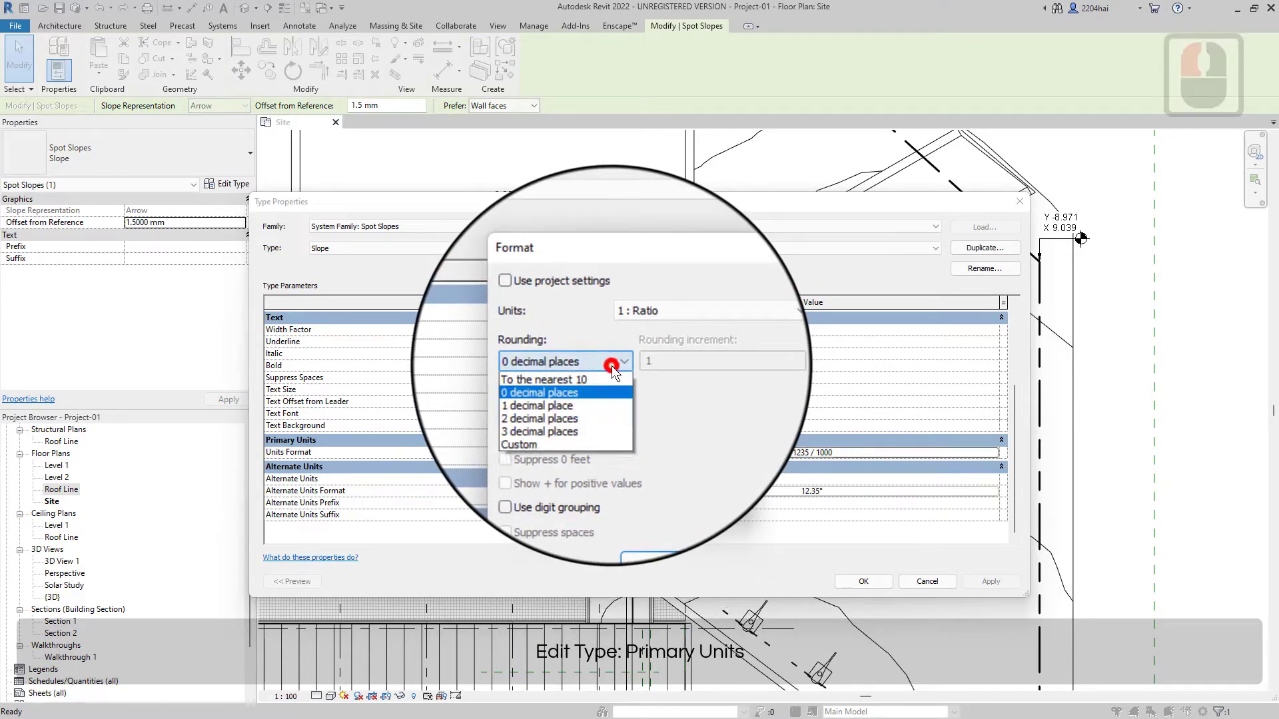
left_click(602, 415)
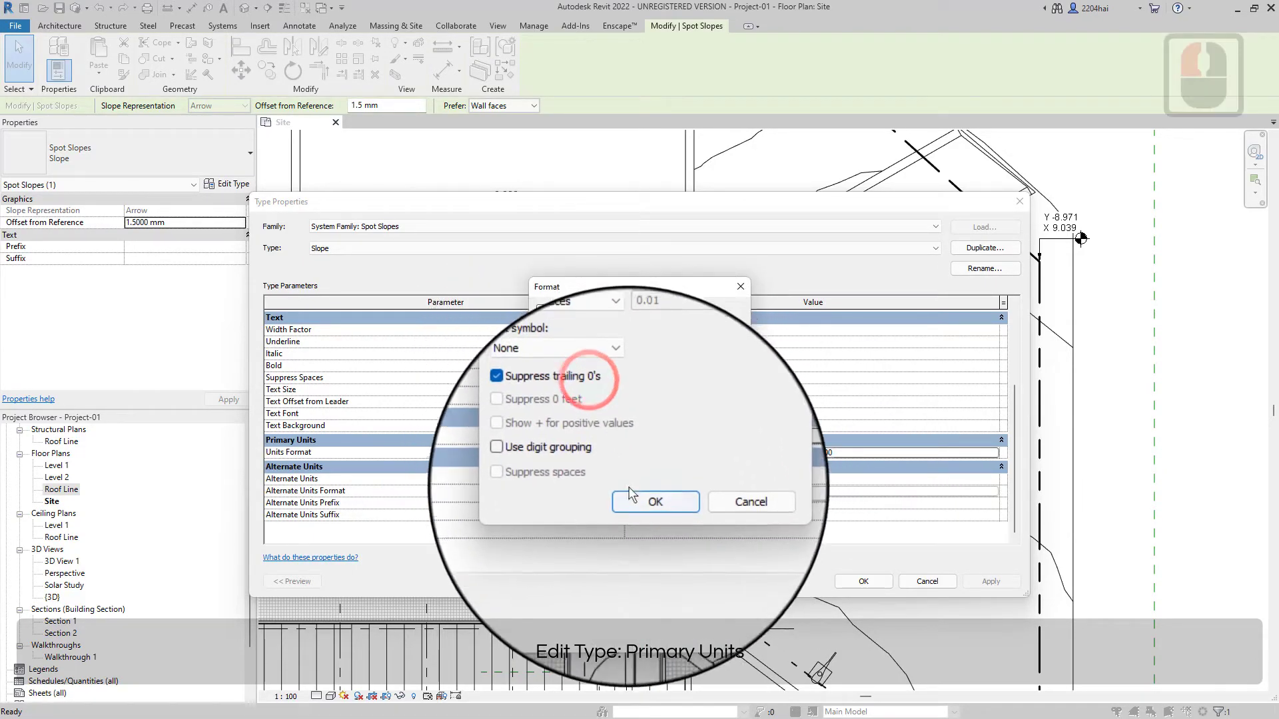
left_click(633, 493)
left_click(863, 581)
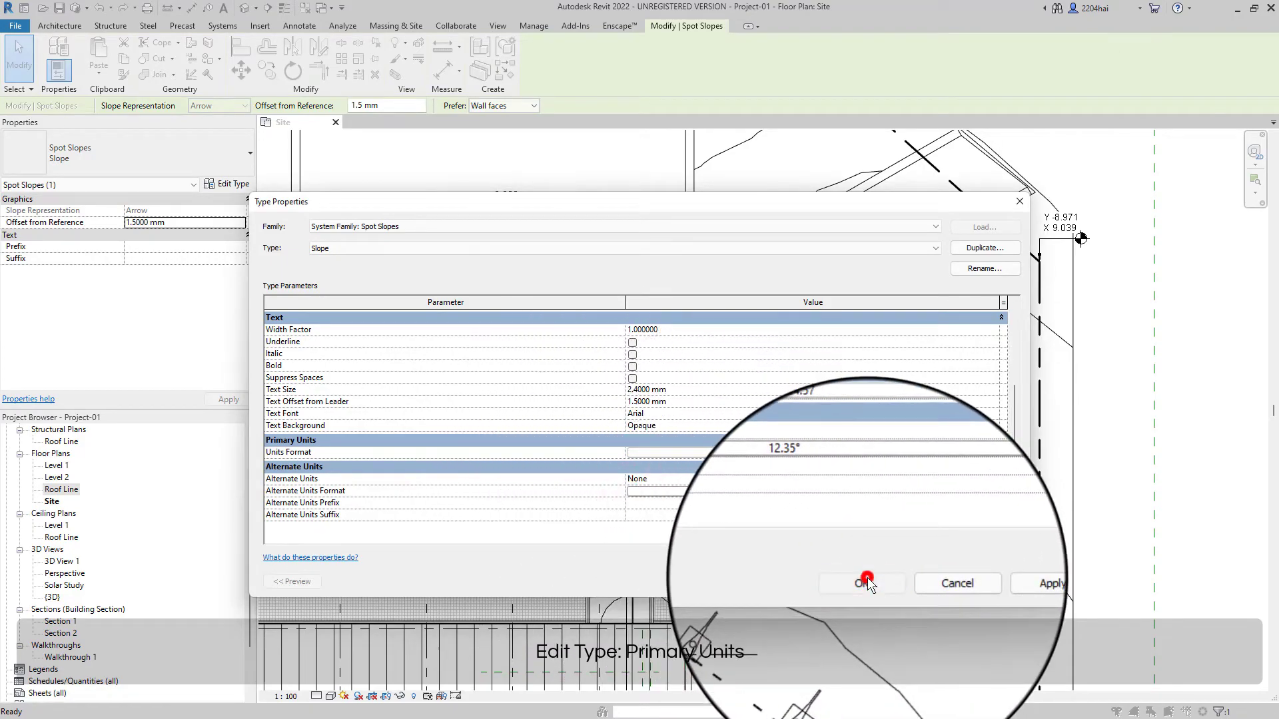
key("Escape")
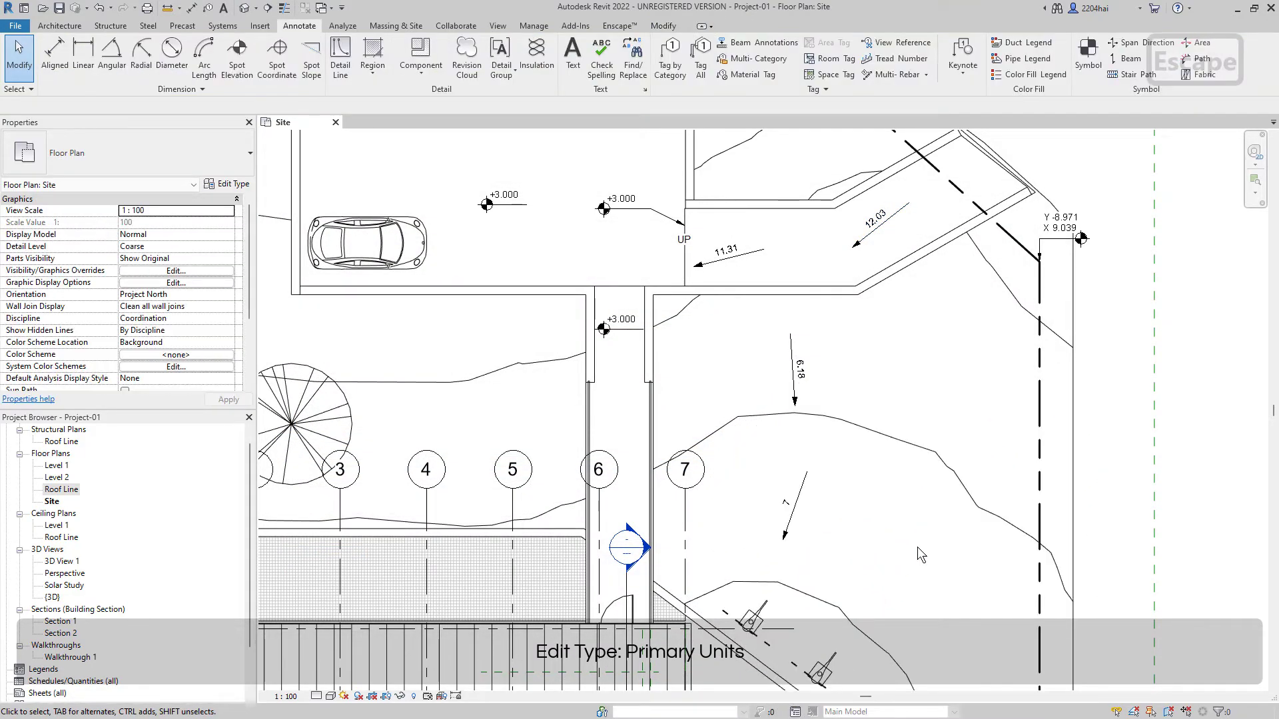
Step: Set the unit symbol in the spot slope type's primary units format to 1: and apply the type changes
left_click(786, 525)
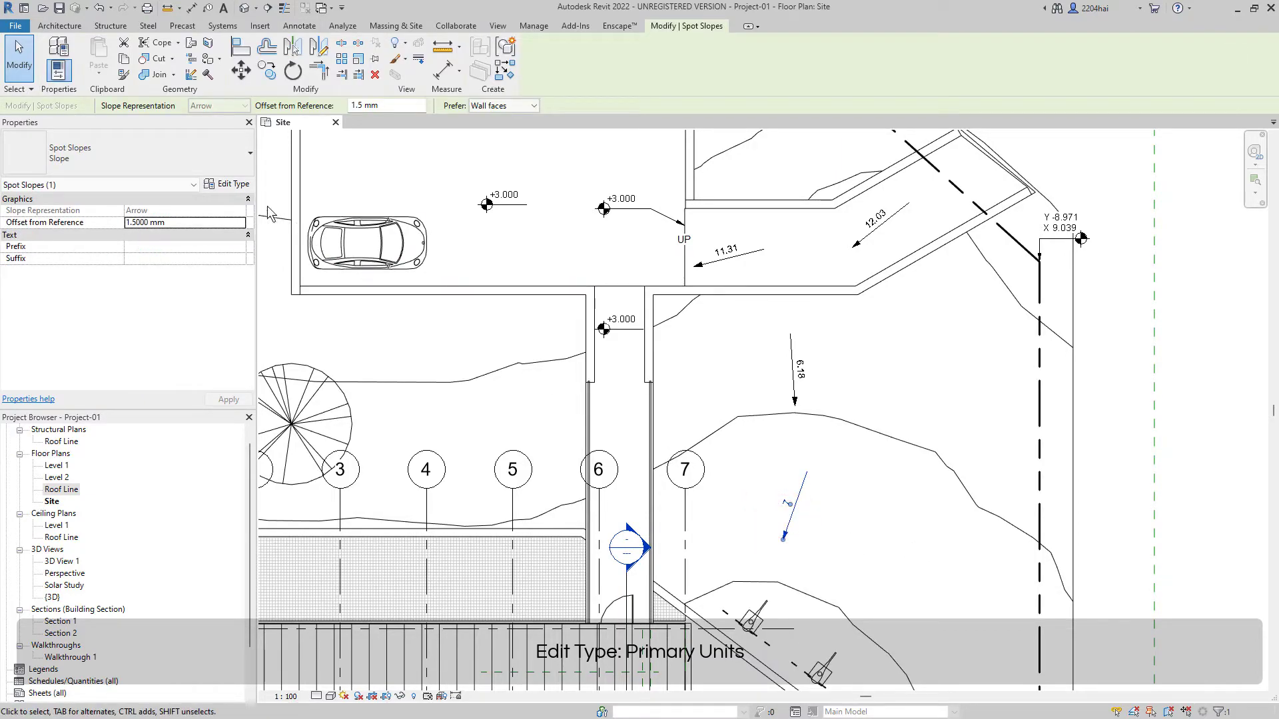
left_click(233, 185)
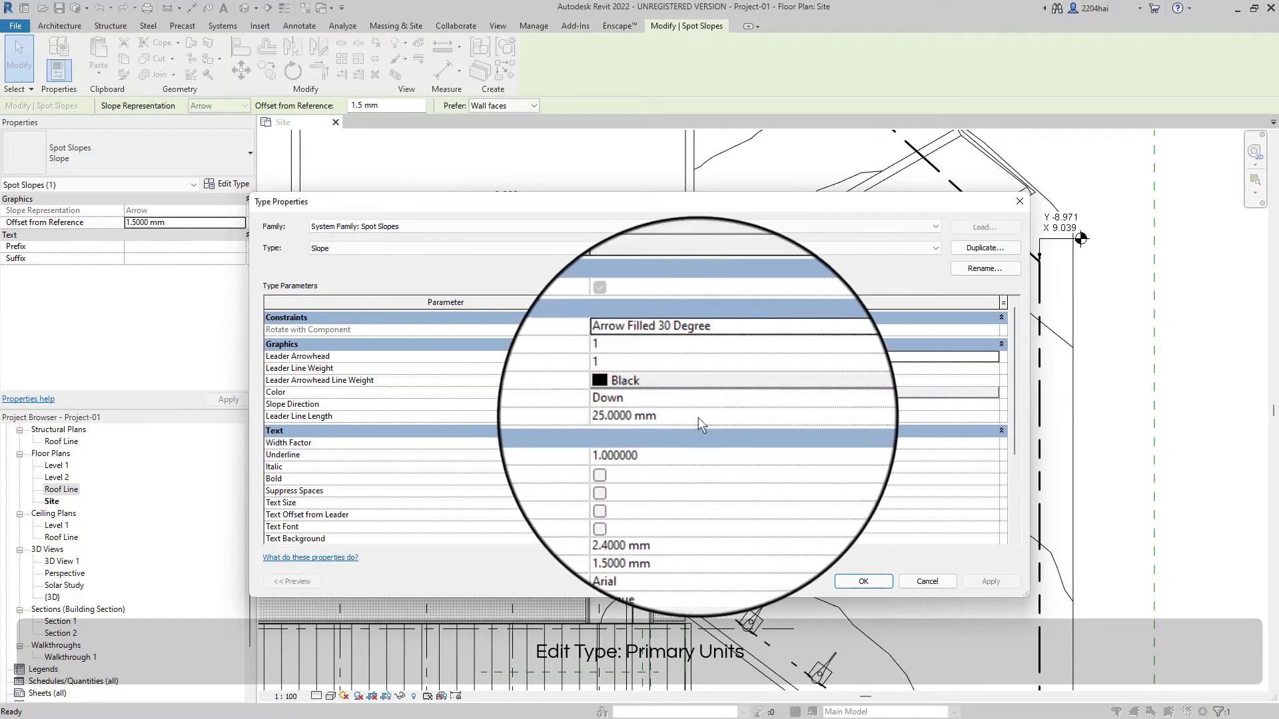
left_click_drag(1013, 365, 1011, 447)
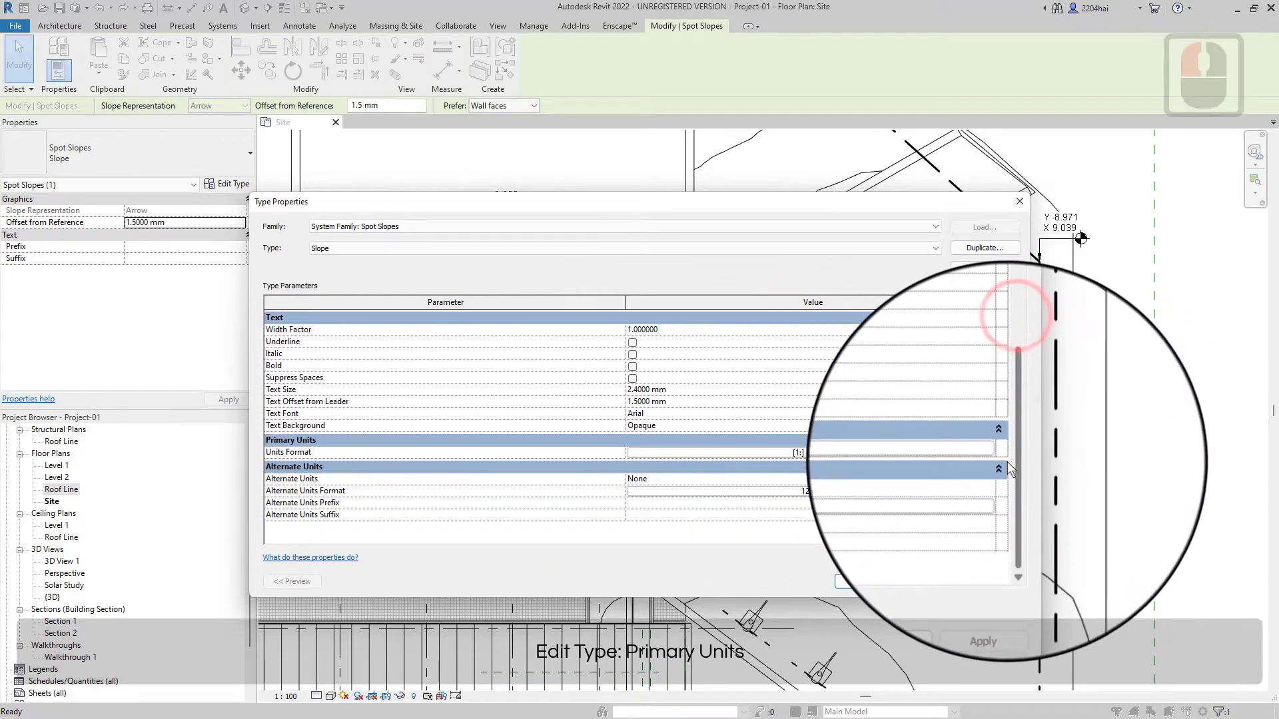
left_click(841, 452)
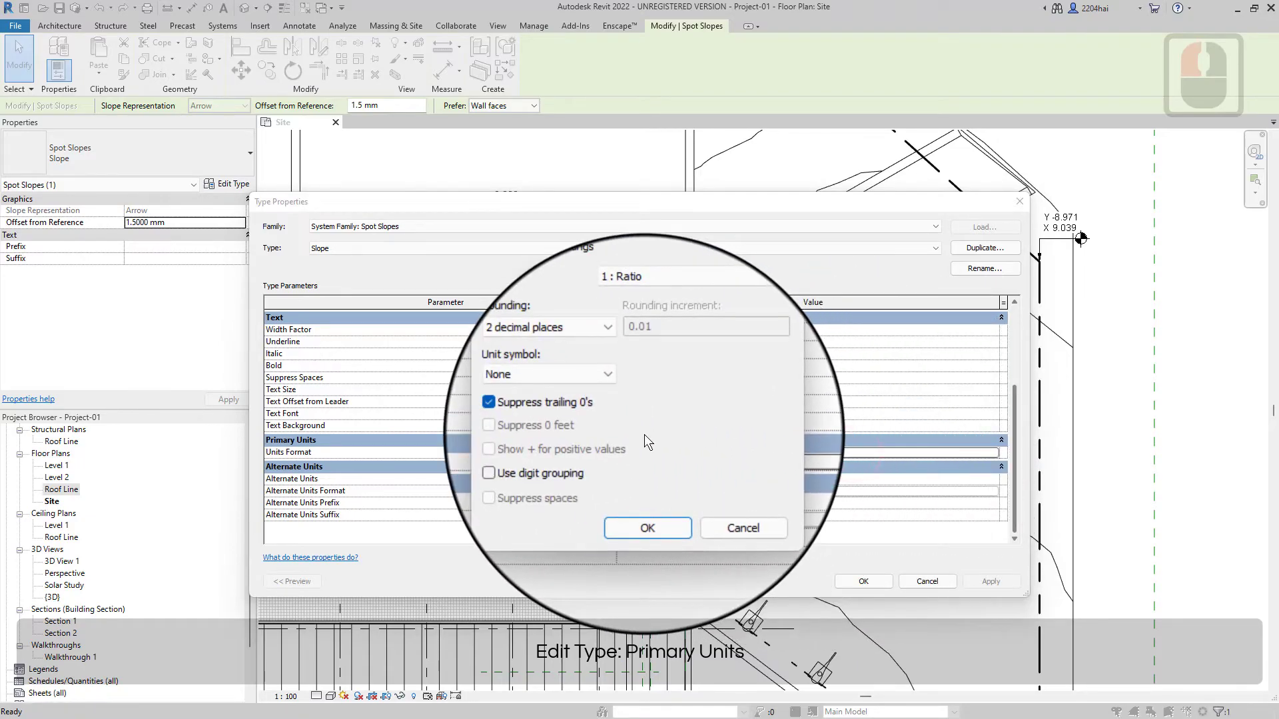
left_click(608, 397)
left_click(605, 414)
left_click(608, 397)
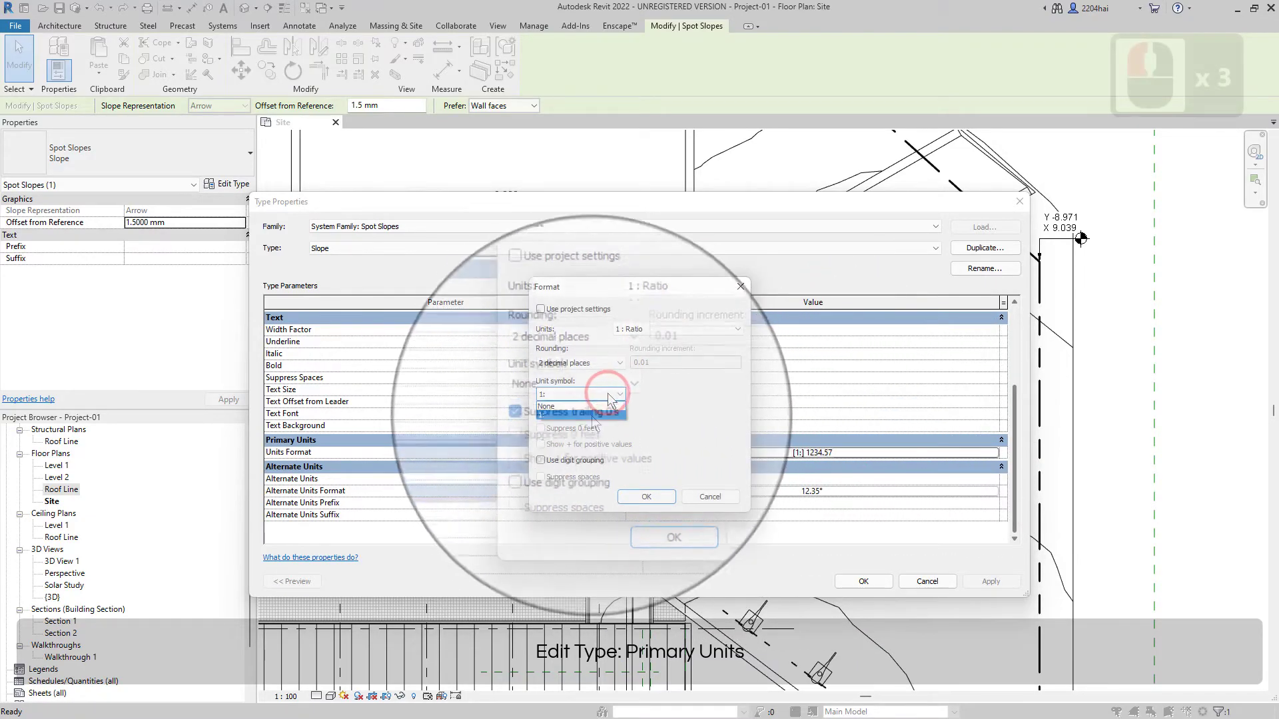
left_click(602, 407)
left_click(603, 393)
left_click(596, 413)
left_click(649, 496)
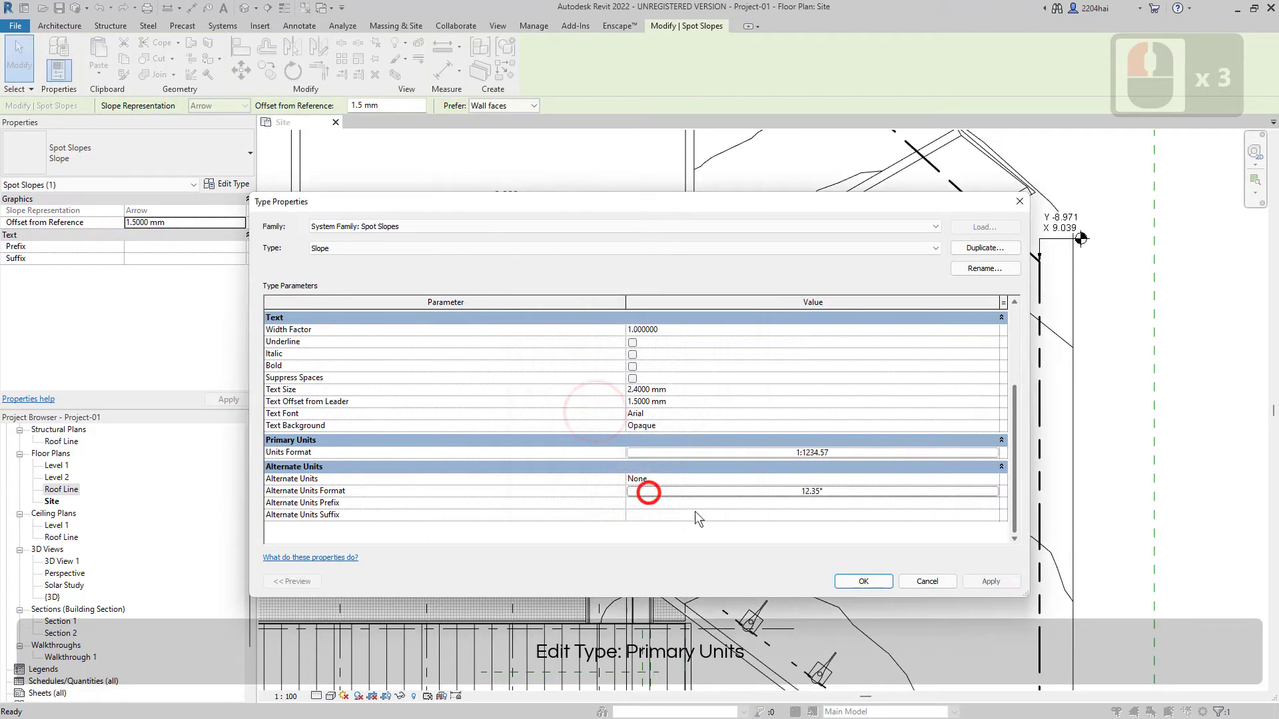
left_click(860, 581)
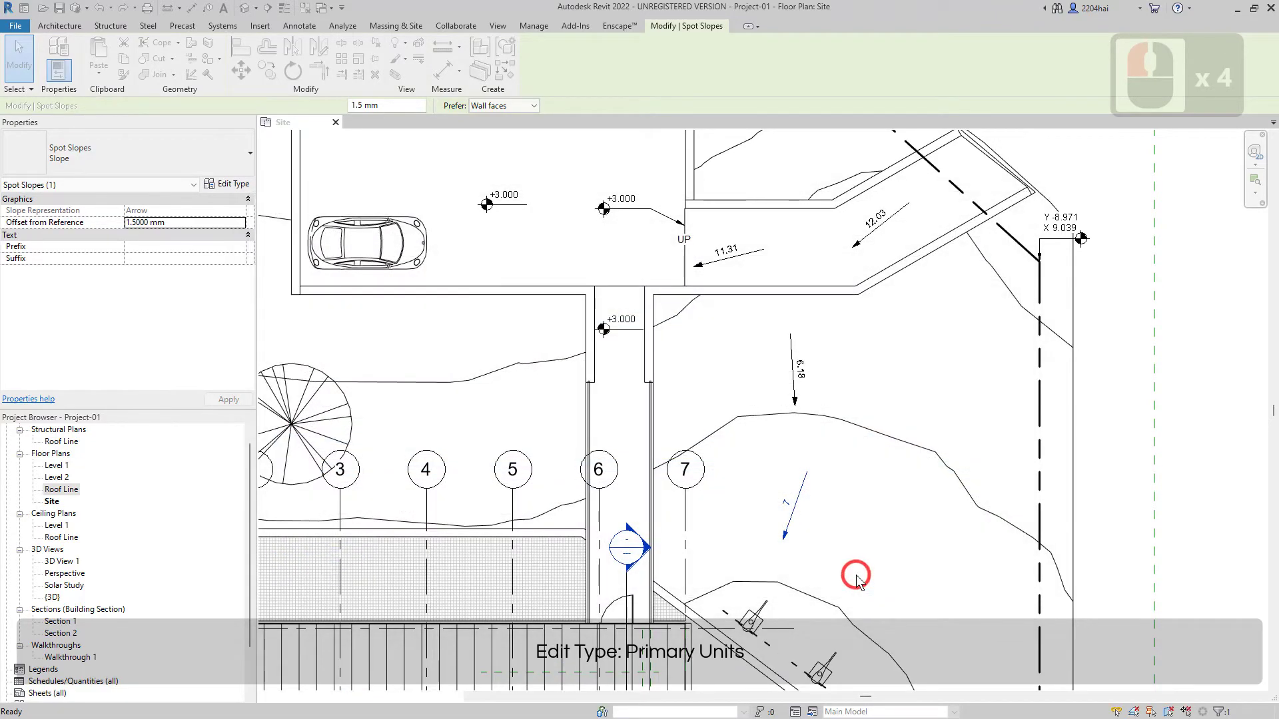
left_click(941, 345)
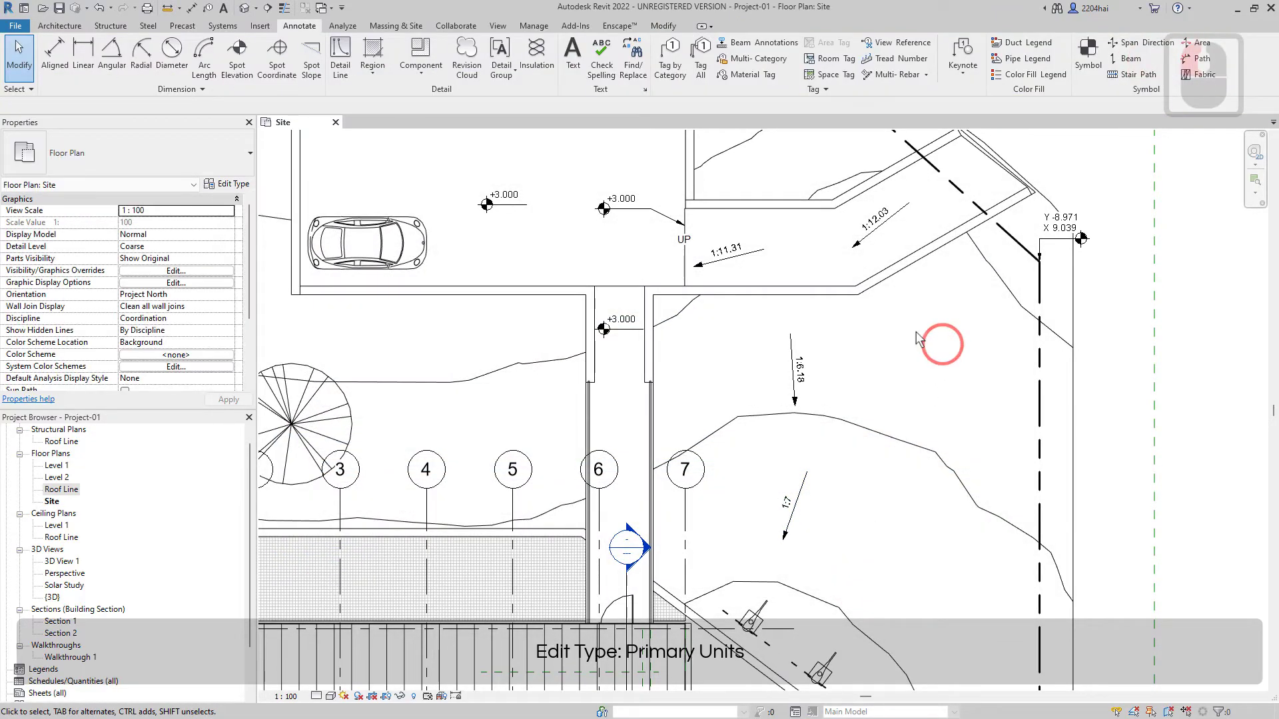
Step: Set the units in the spot slope type's primary units format to Percentage and apply the type changes
left_click(754, 253)
scroll(753, 253, "up", 5)
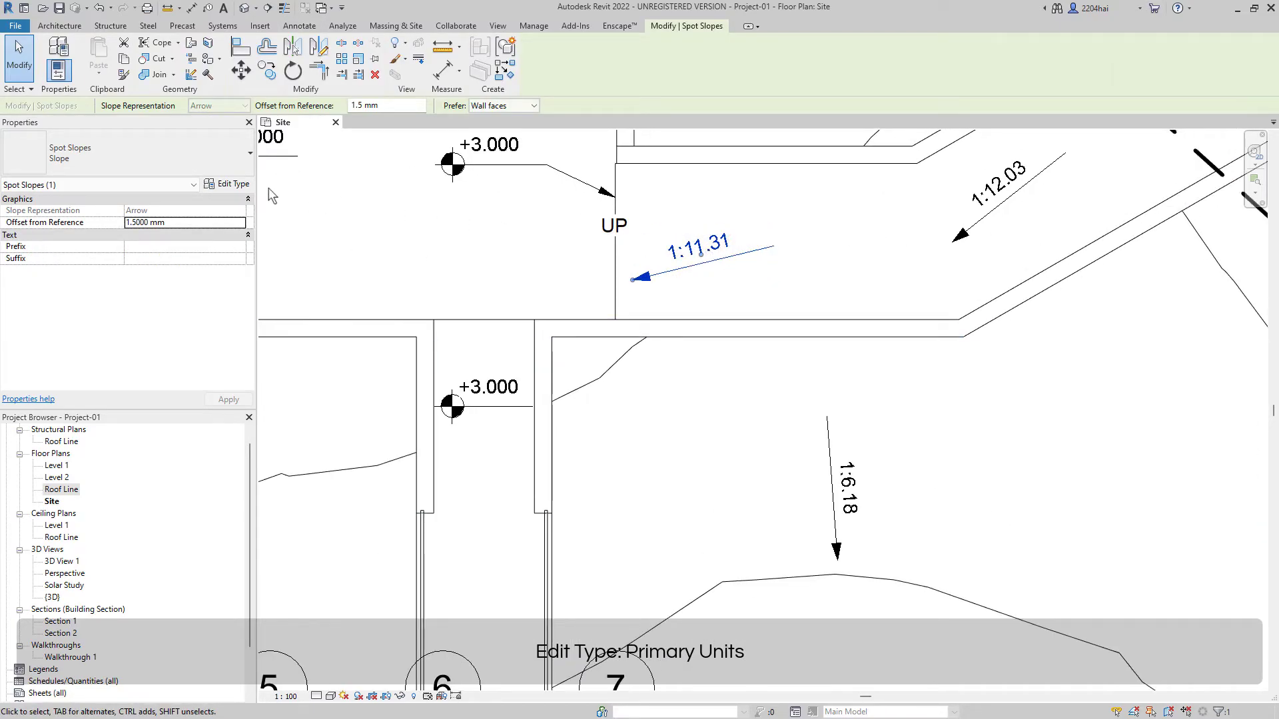
left_click(235, 185)
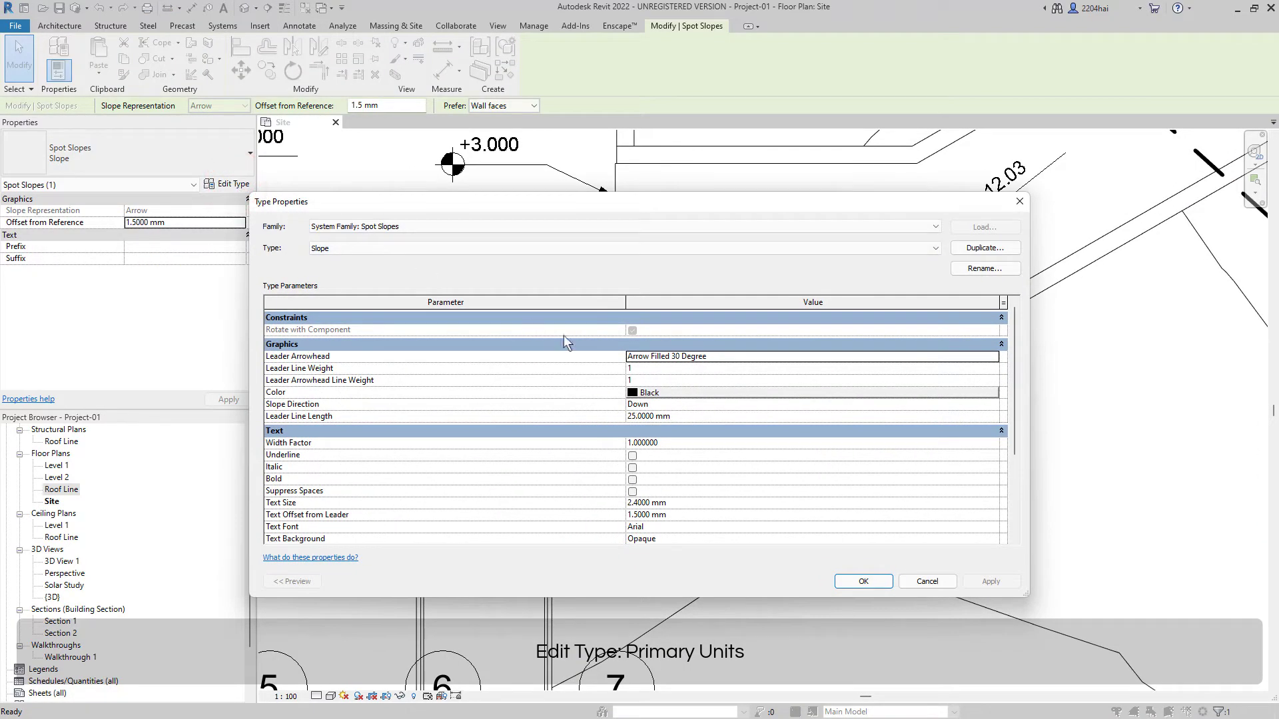
scroll(764, 427, "down", 4)
left_click_drag(1010, 373, 1009, 468)
double_click(837, 454)
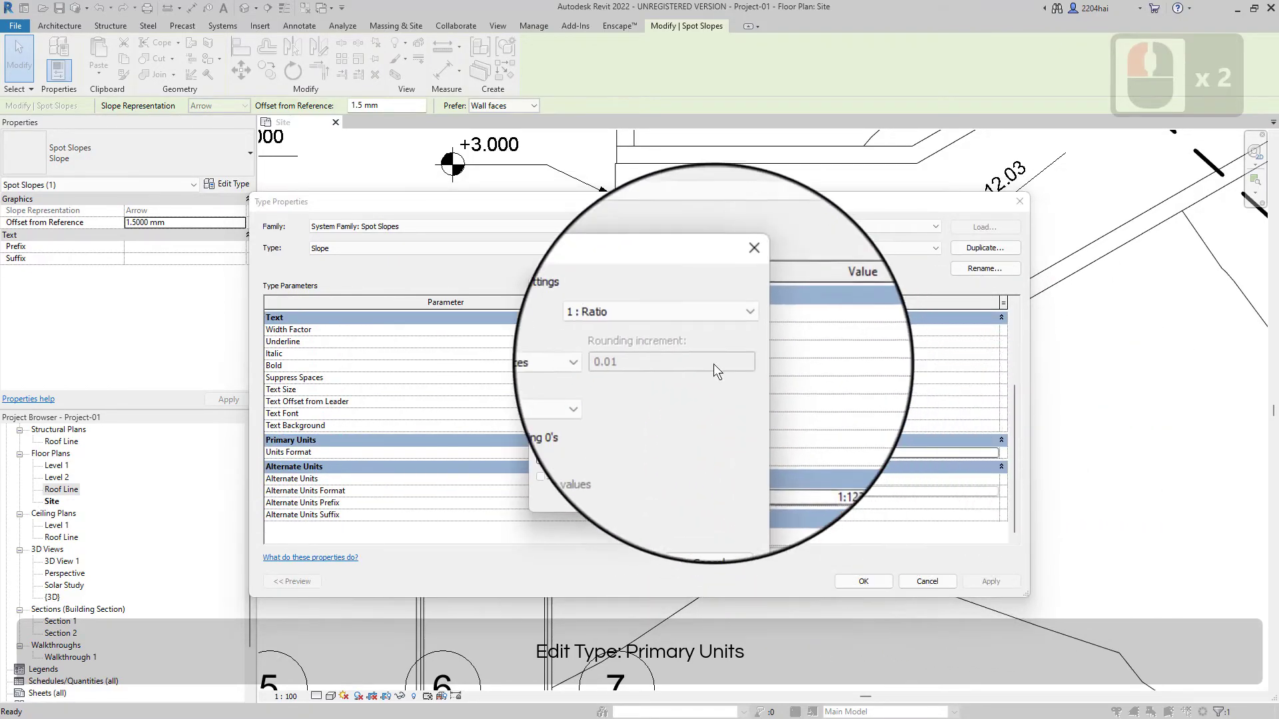
left_click(667, 330)
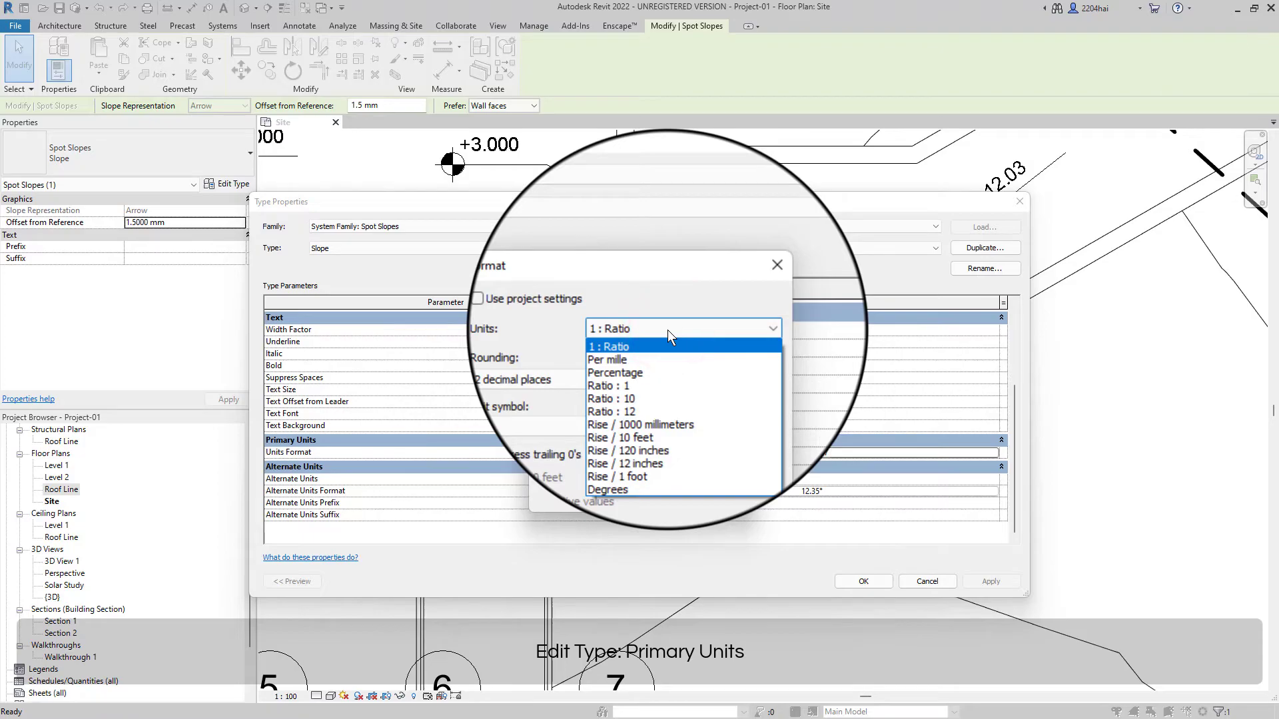
left_click(656, 372)
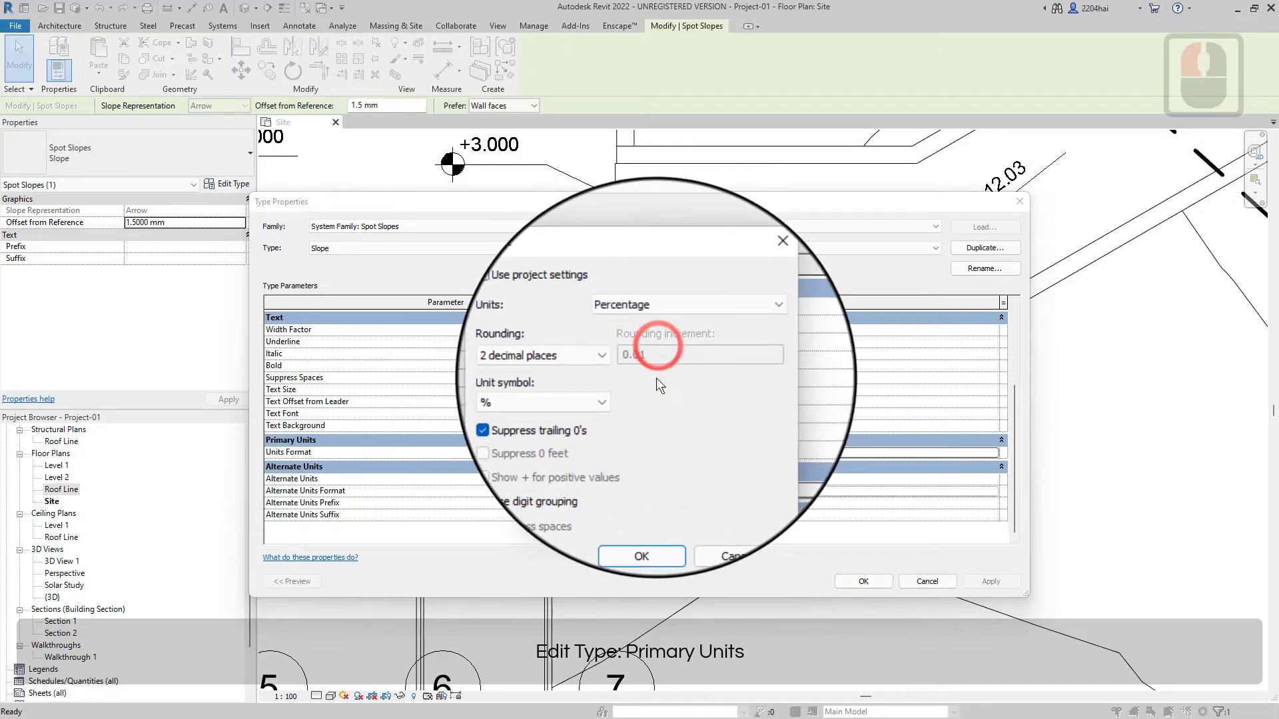
left_click(645, 497)
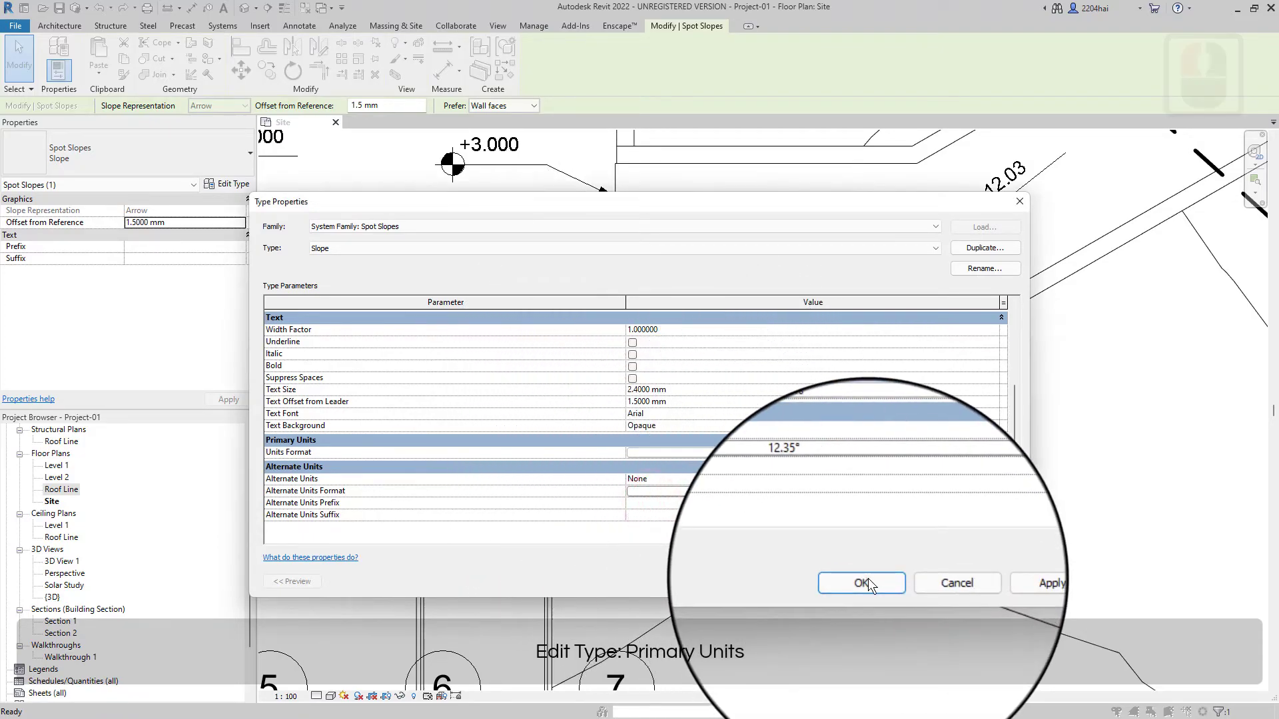
left_click(865, 580)
left_click(924, 461)
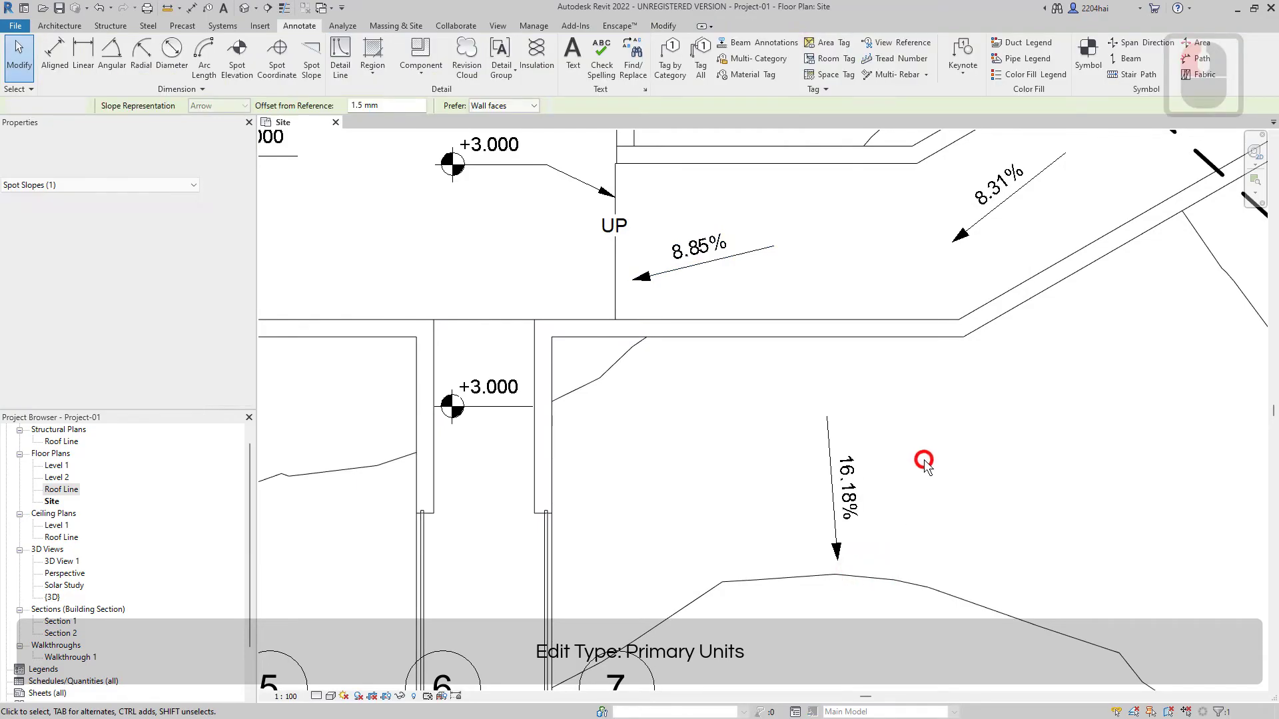
Step: Shorten the leader lines of the two ramp spot slopes slightly and shift the upper one's text along its arrow
left_click(734, 257)
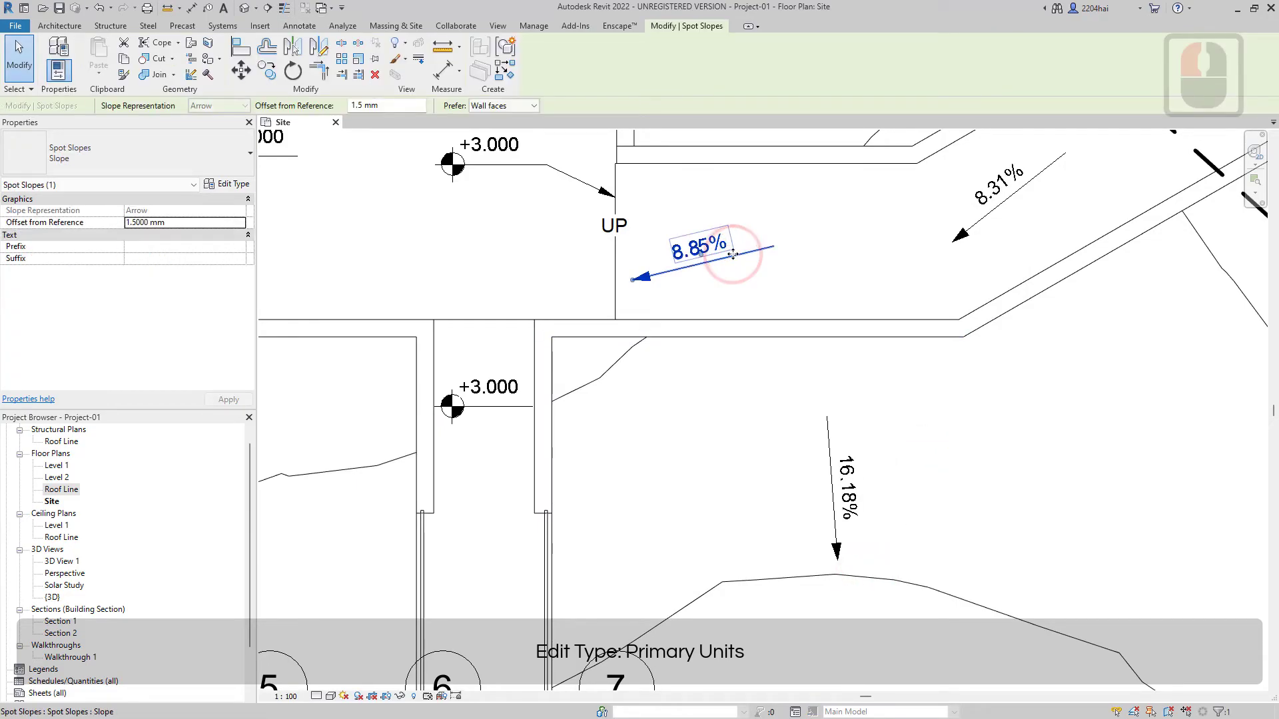
left_click_drag(632, 279, 665, 273)
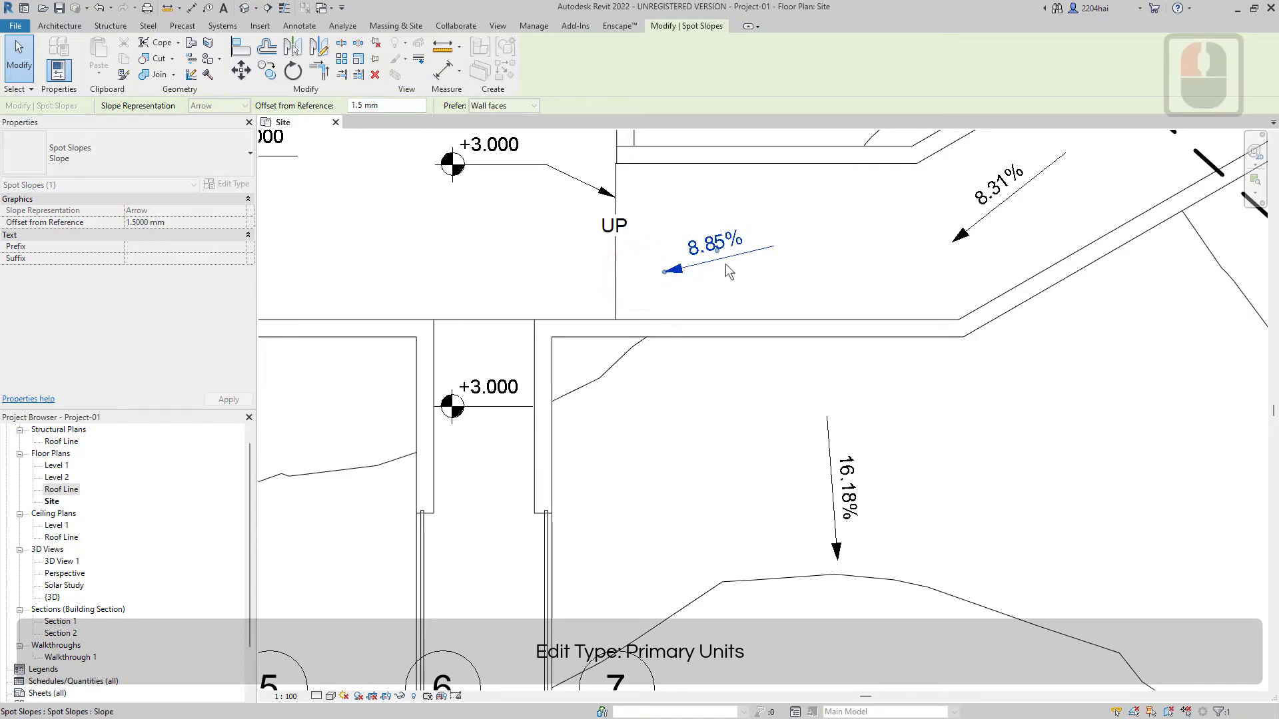
left_click(971, 201)
left_click_drag(954, 241, 969, 238)
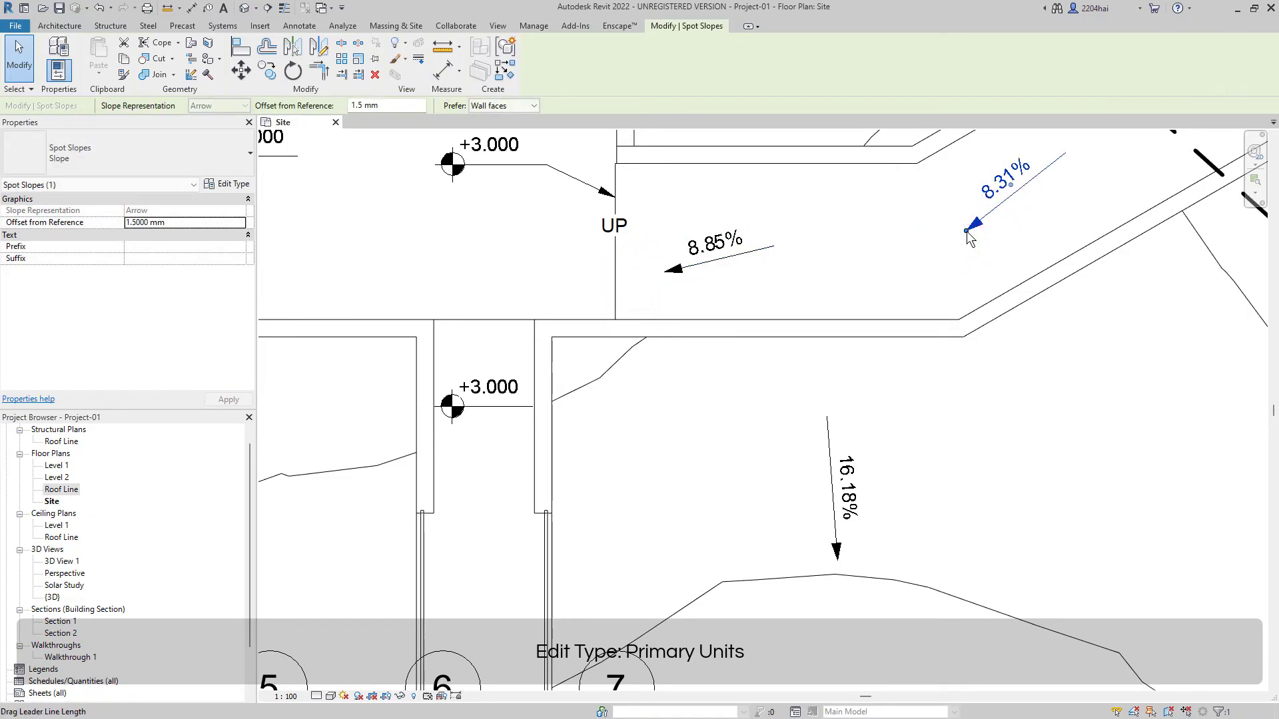
left_click_drag(1015, 190, 1025, 189)
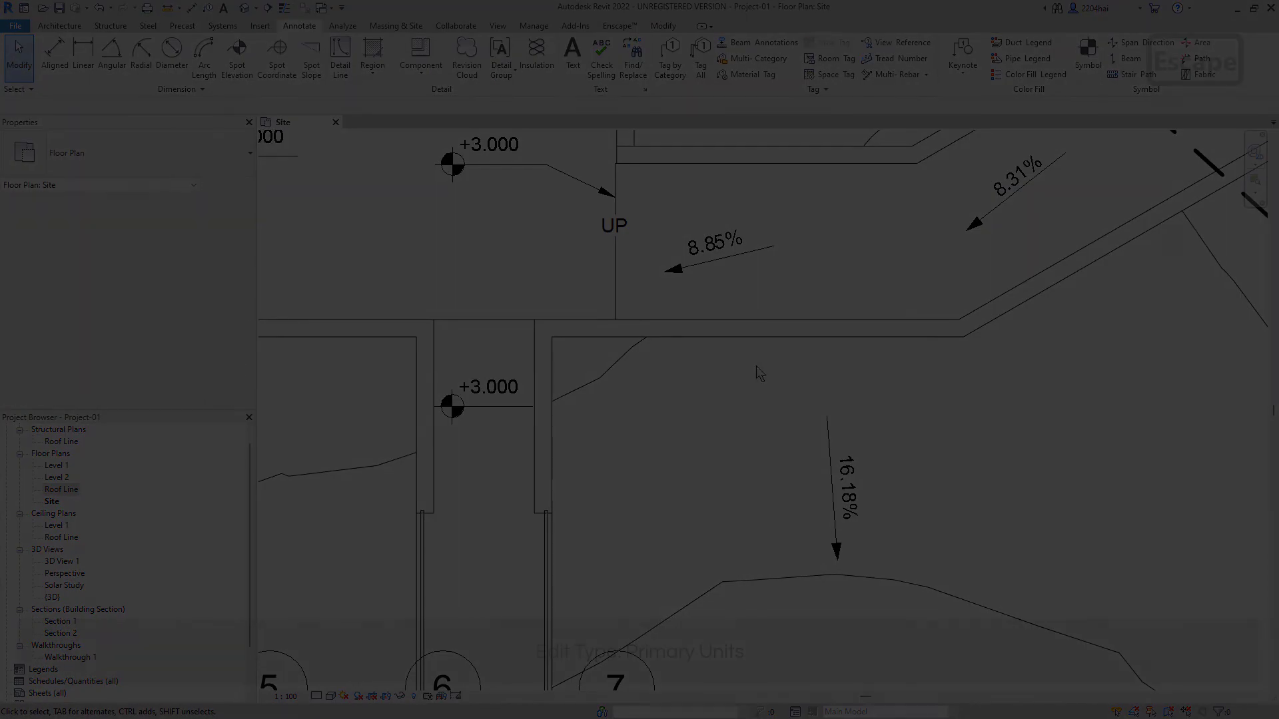